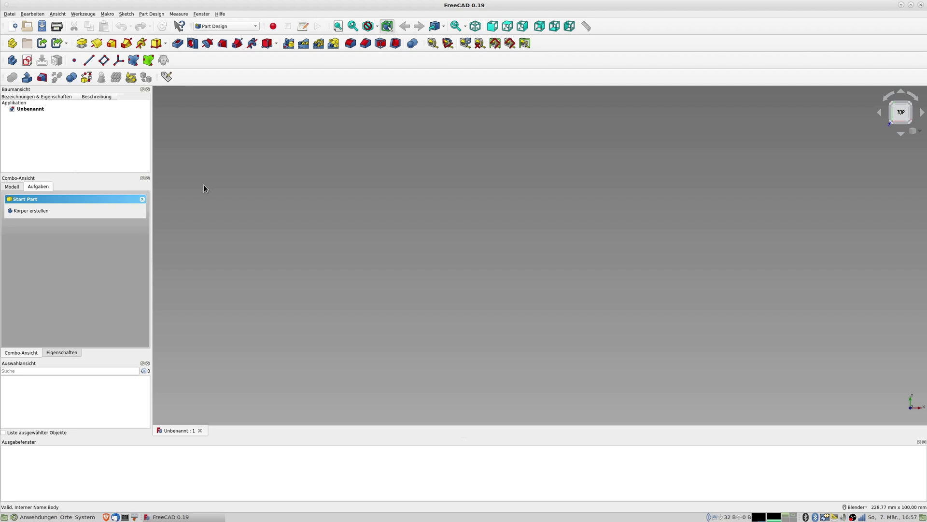
Show FreeCAD's About dialog with the version 0.19 details from the Hilfe menu.
left_click(220, 14)
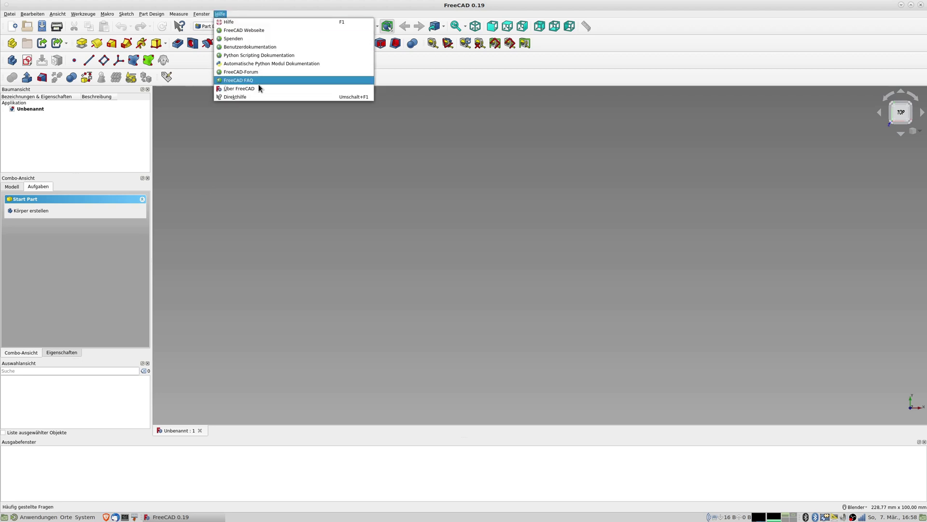
left_click(236, 88)
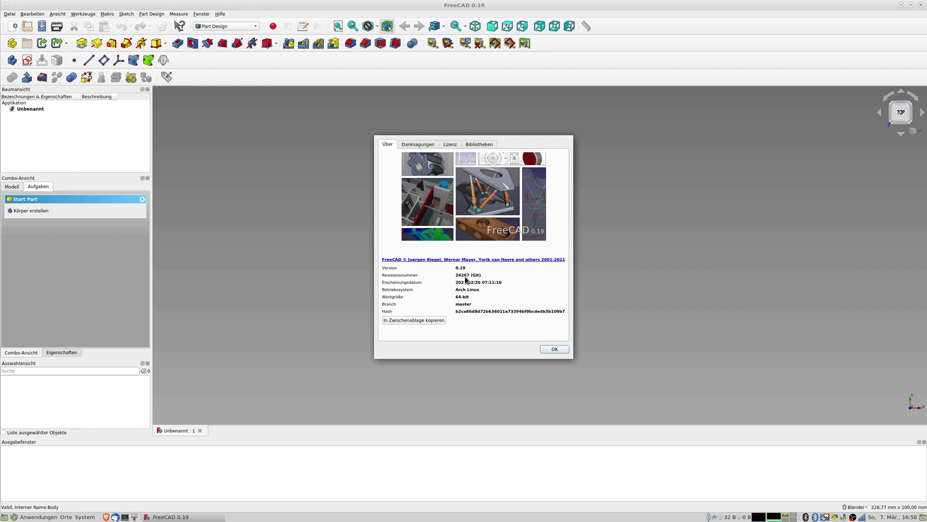
Dismiss the About dialog with OK to return to the empty untitled document.
left_click(566, 349)
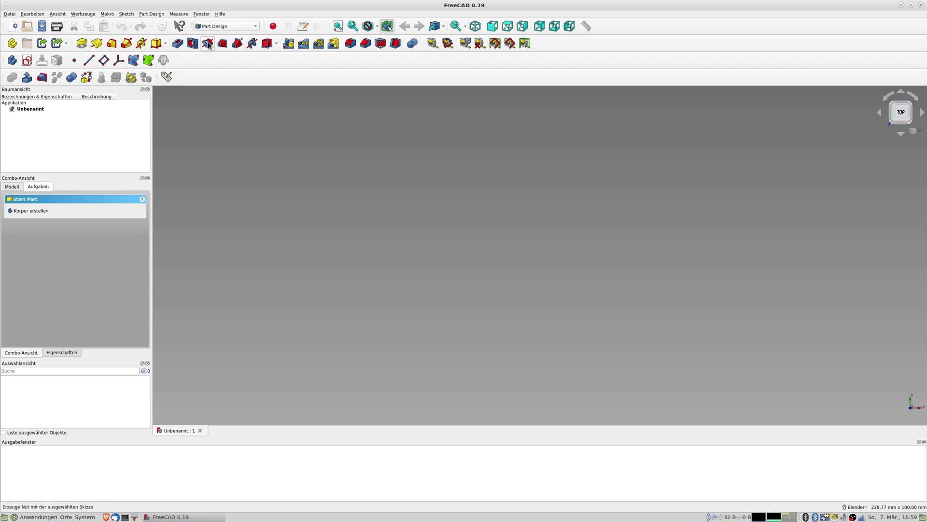
Create a Body and open a new sketch on its XZ_Plane.
left_click(12, 60)
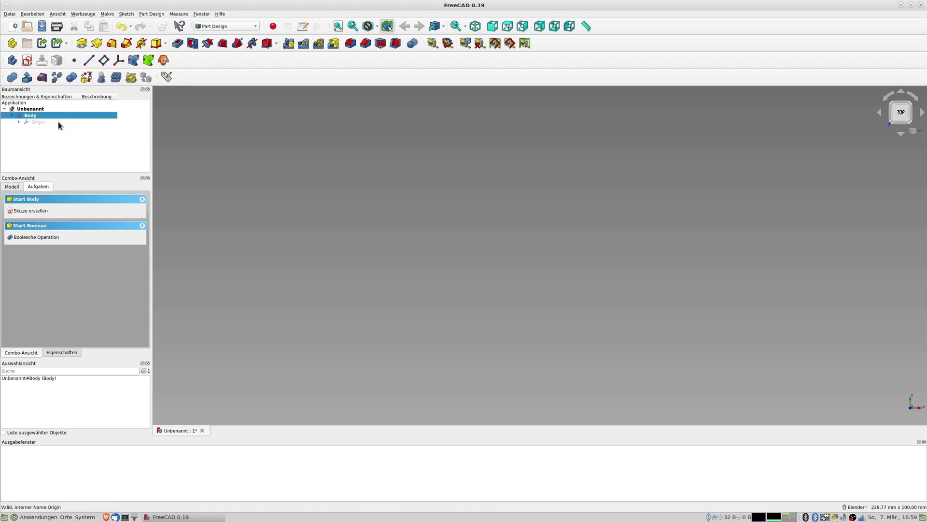
left_click(27, 62)
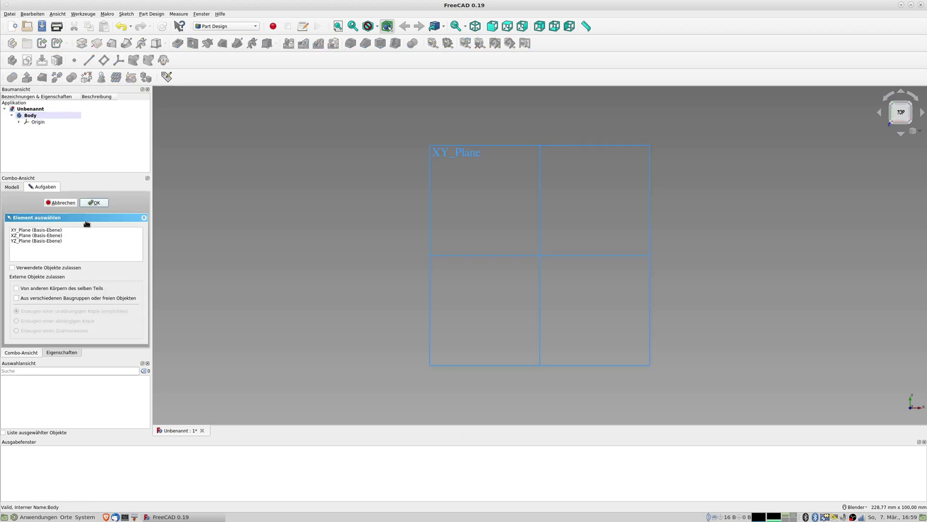
left_click(28, 236)
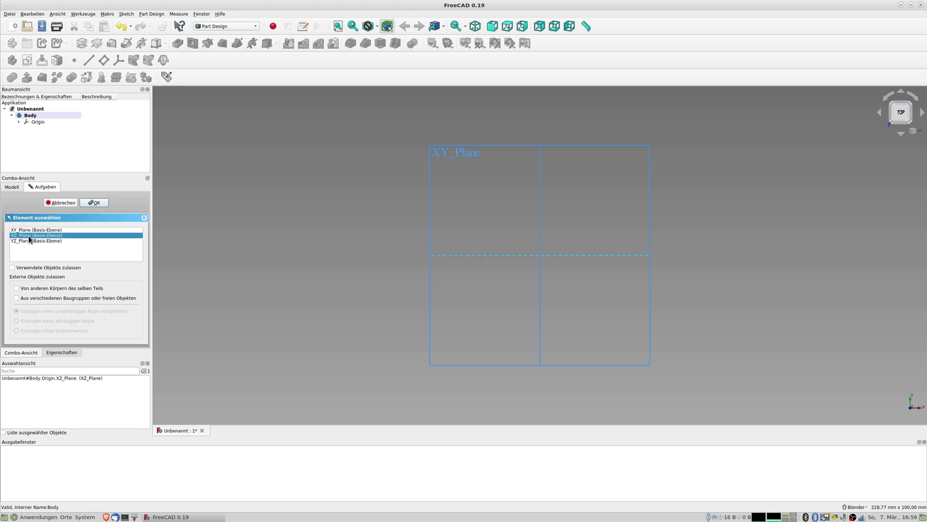
left_click(95, 203)
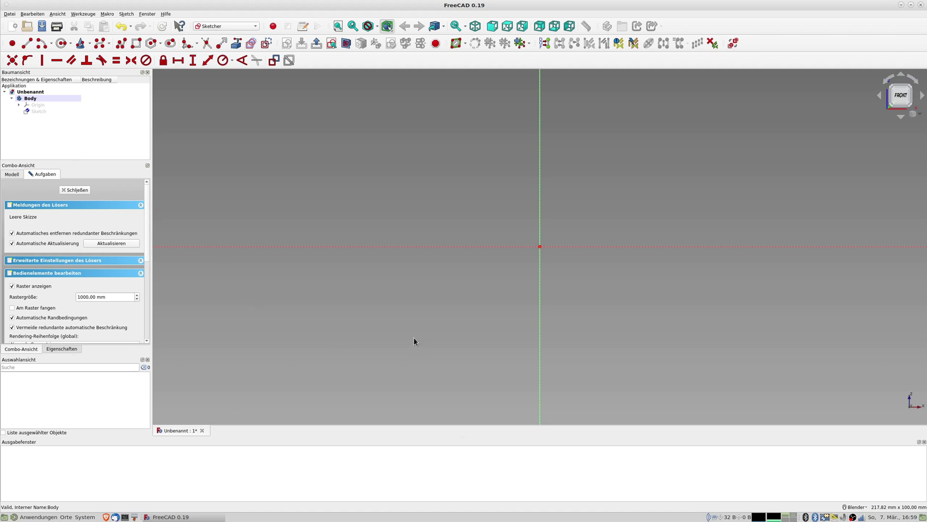
Draw a rectangle with a triangular tip on its right edge.
left_click(136, 43)
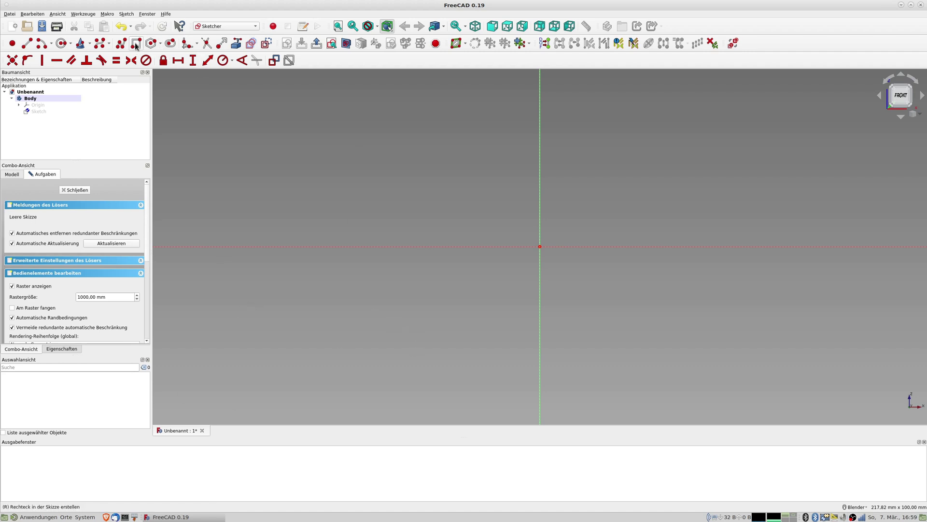
left_click(584, 239)
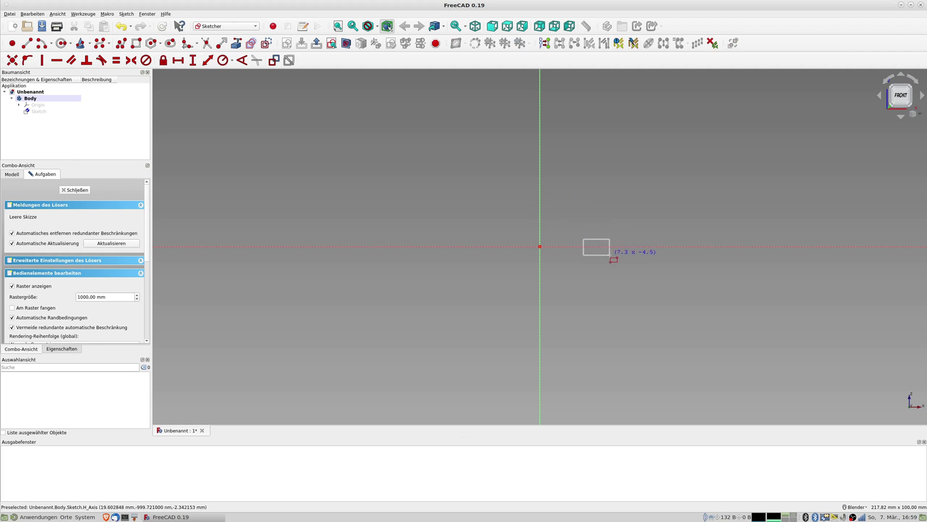
left_click(608, 253)
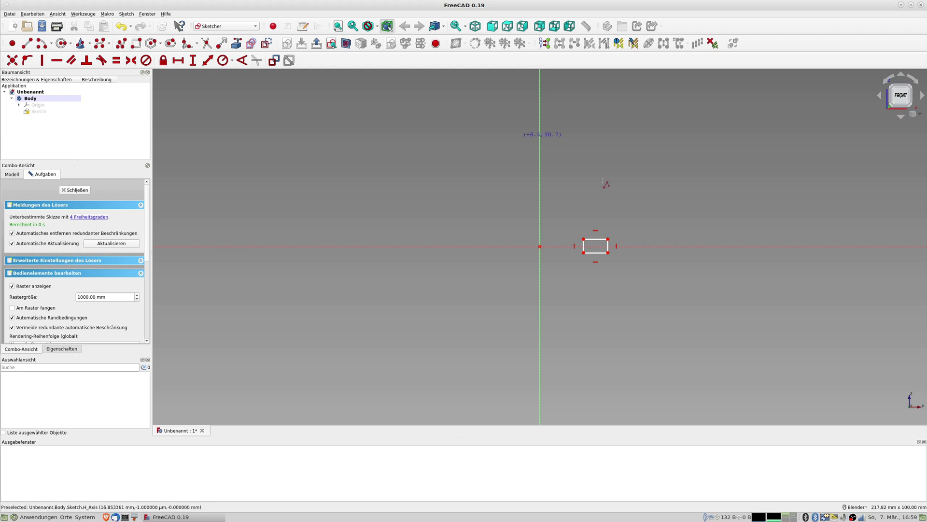
left_click(608, 239)
left_click(626, 247)
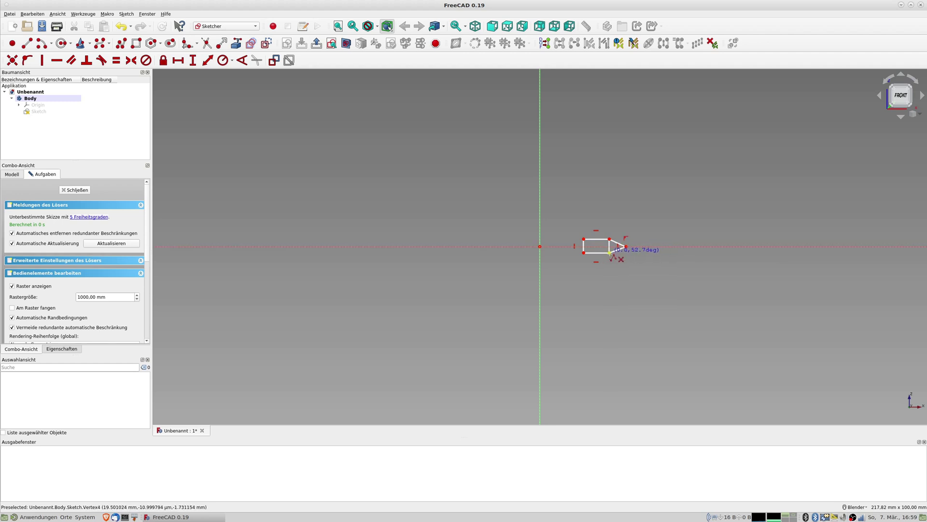
left_click(609, 252)
Make the rectangle's two left corners symmetric about the horizontal axis.
scroll(639, 268, "up", 4)
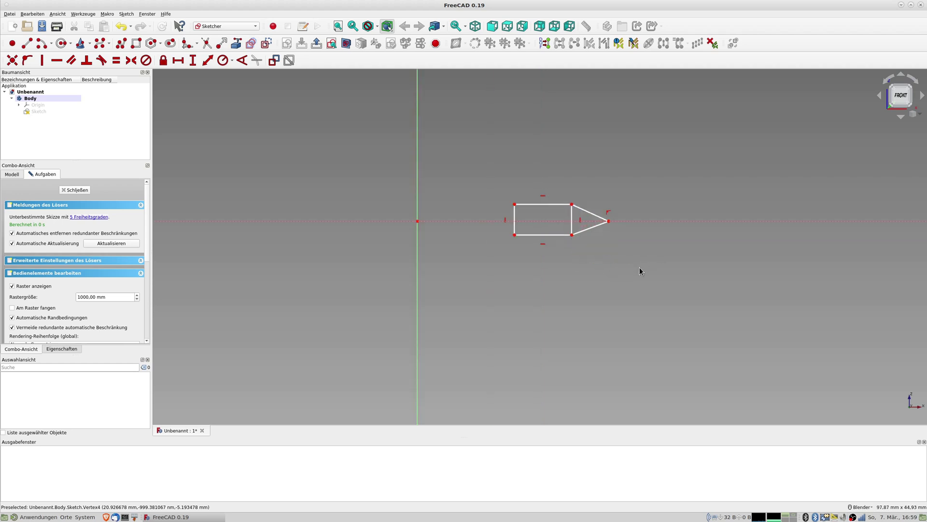
left_click(514, 205)
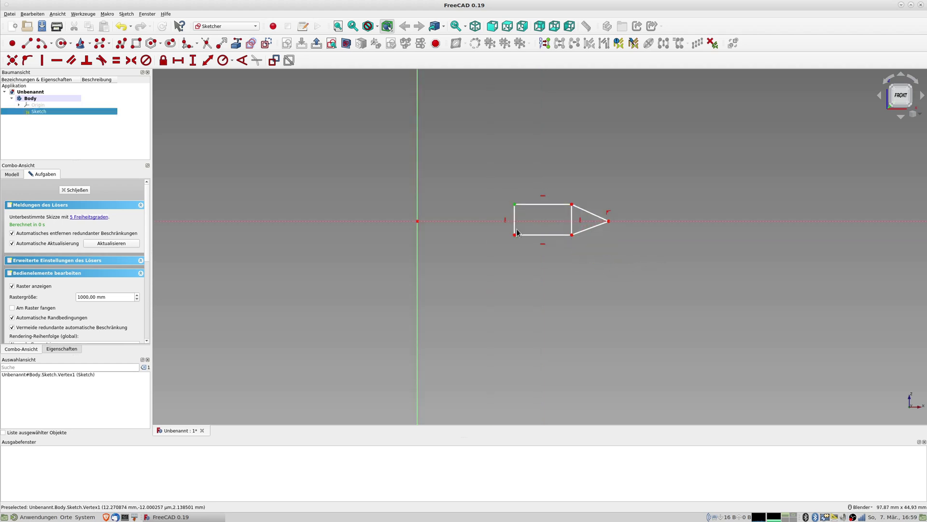
left_click(514, 236)
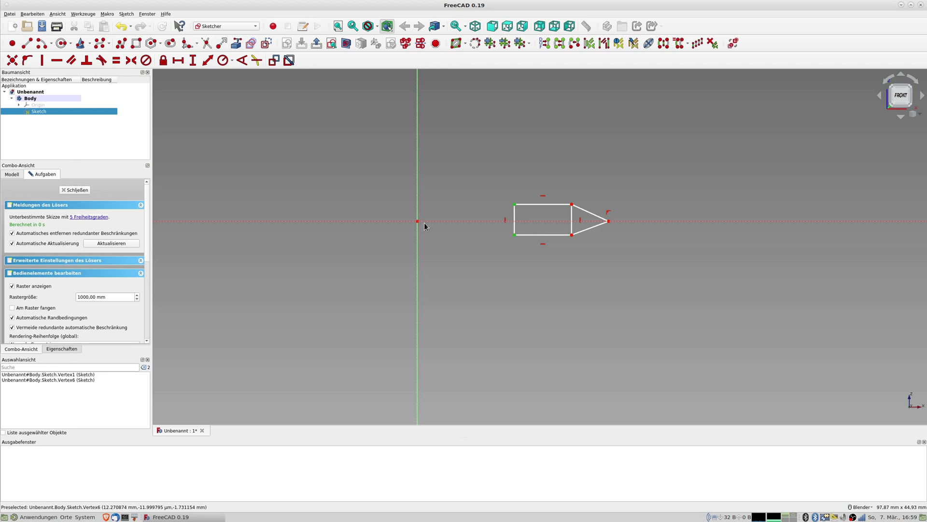
left_click(455, 221)
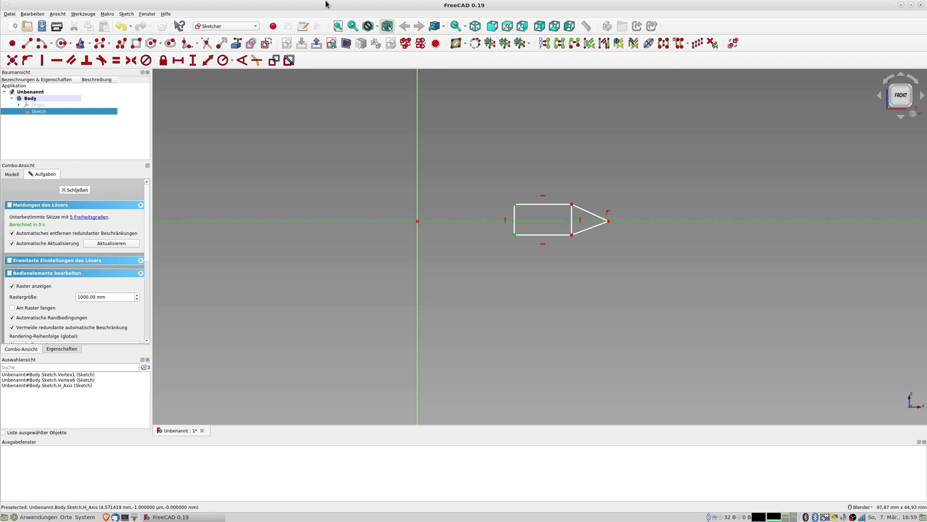
left_click(131, 61)
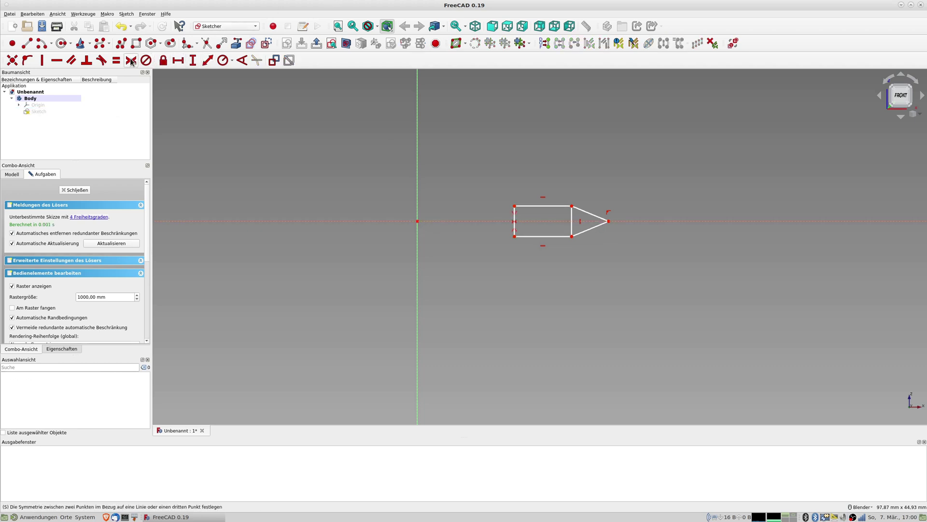
Dimension the top edge and the tip's horizontal offset at 1 mm each.
left_click(539, 209)
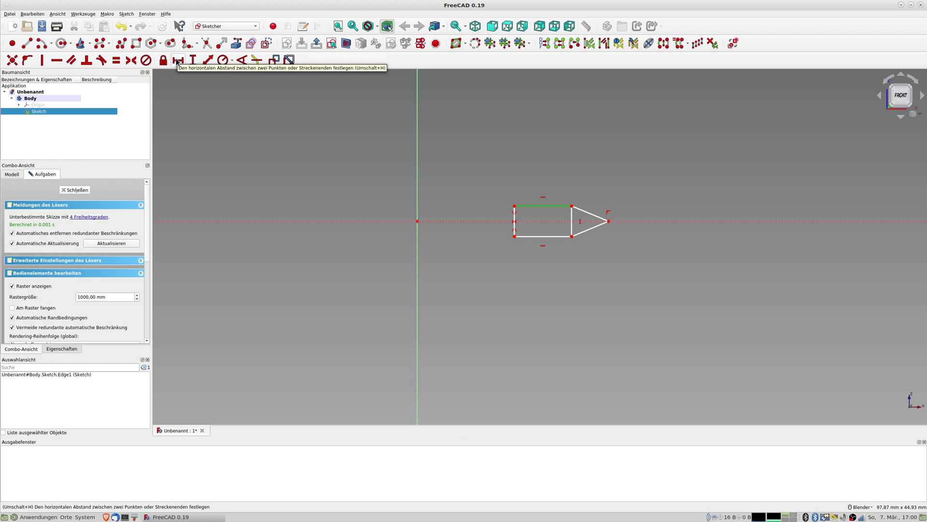
left_click(178, 62)
type("1")
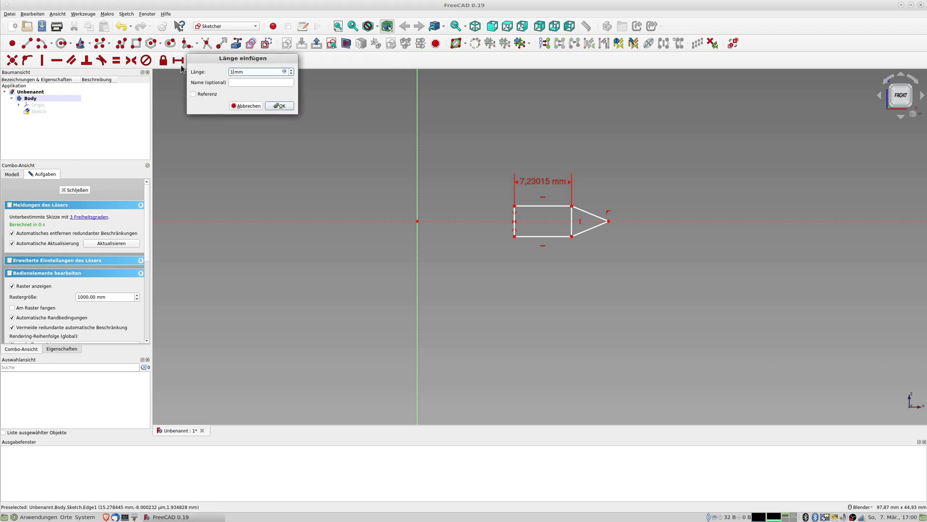
key("Return")
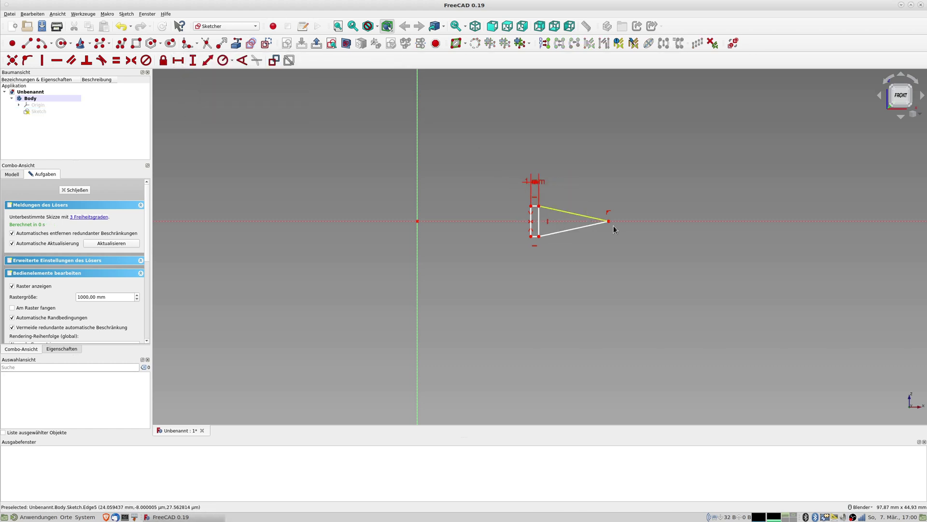
left_click(609, 222)
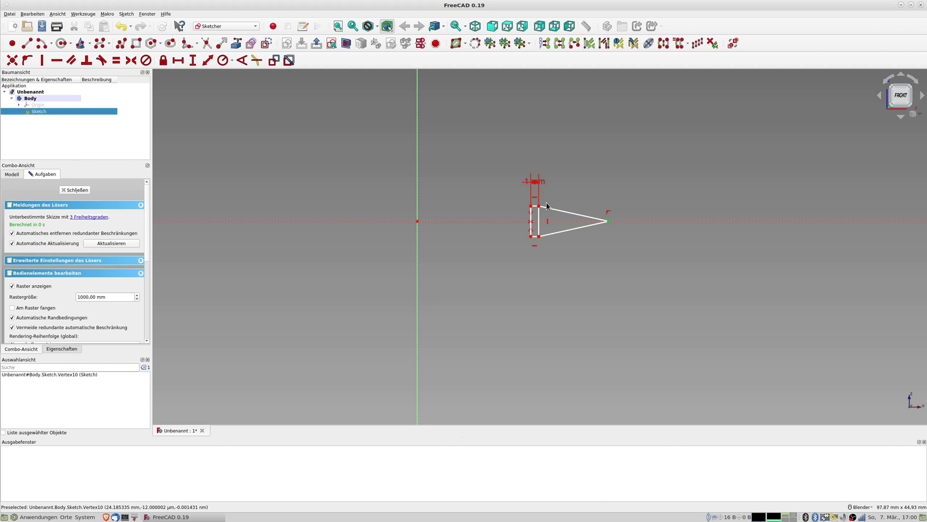
left_click(539, 207)
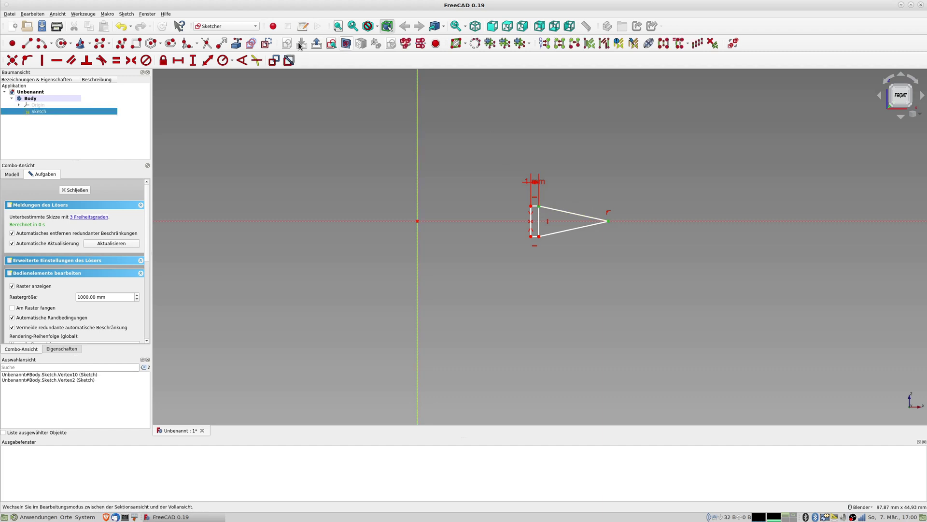
left_click(179, 60)
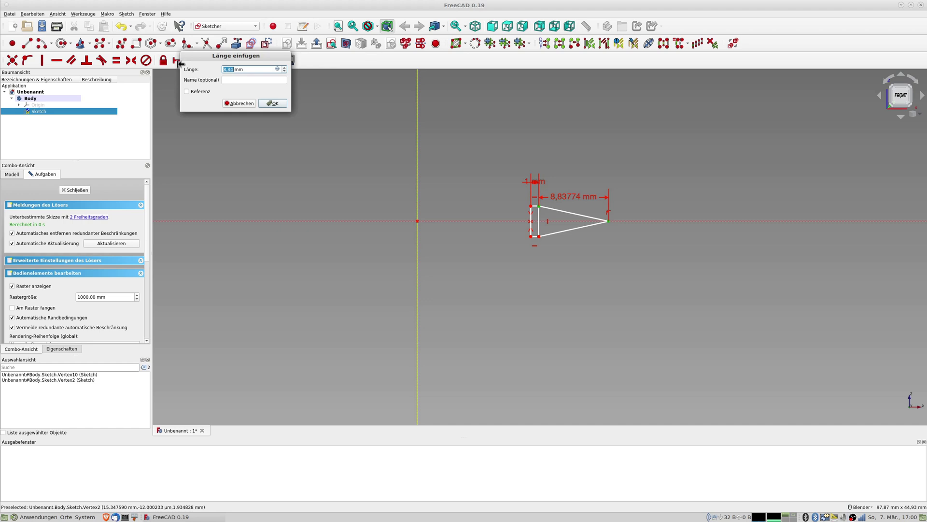
type("1")
key("Return")
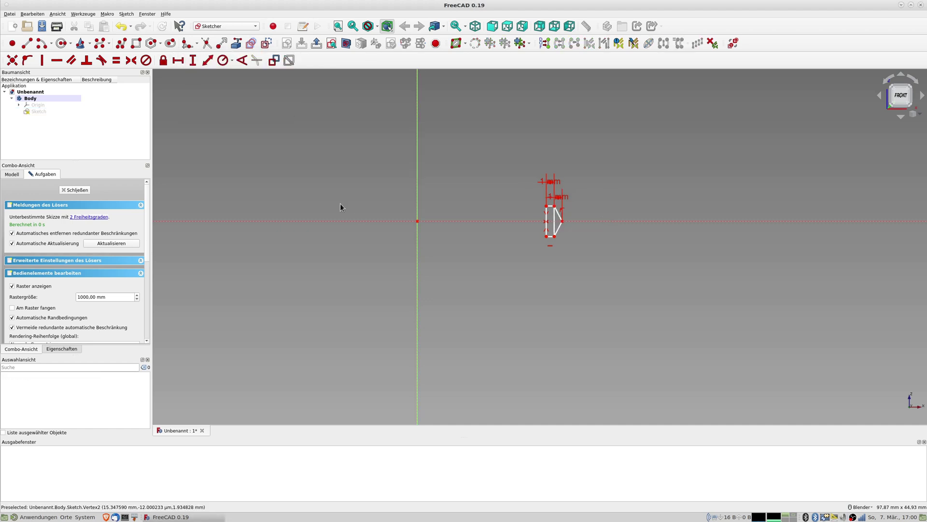
Place the left corner 4 mm from the vertical axis and set the left edge to 1,9 mm.
left_click(547, 208)
left_click(417, 199)
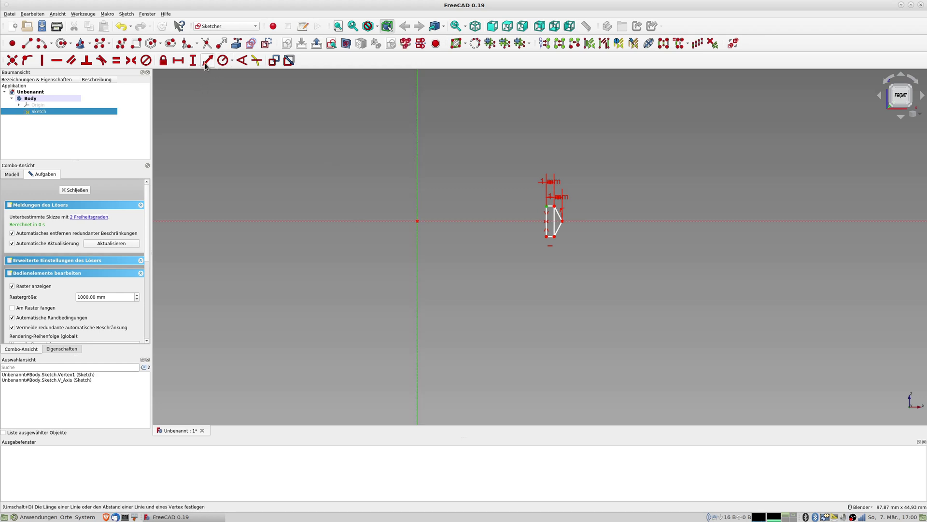
left_click(178, 64)
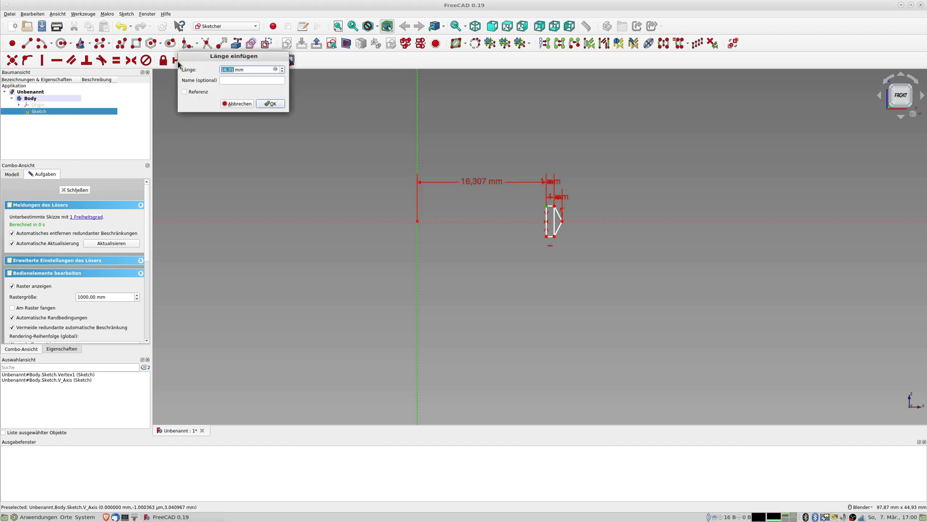
type("4")
key("Return")
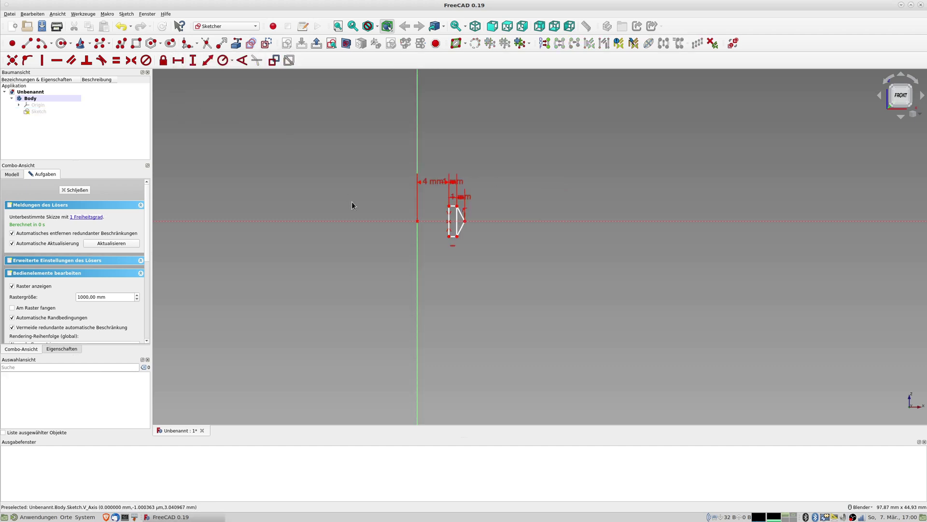
scroll(472, 224, "up", 4)
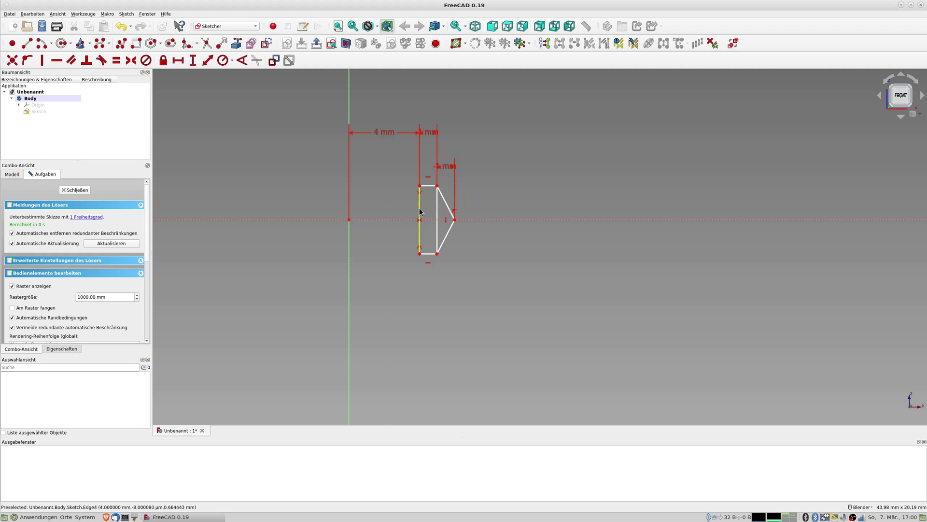
left_click(419, 218)
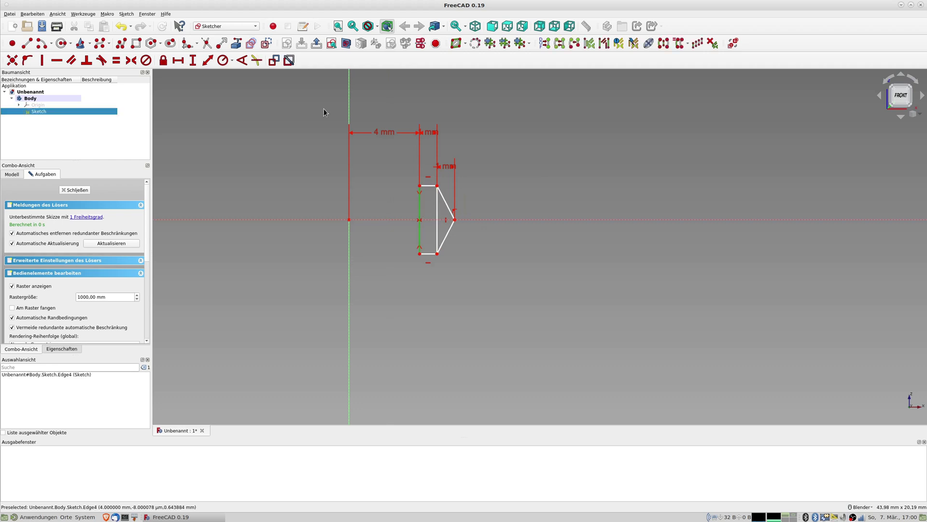
left_click(192, 60)
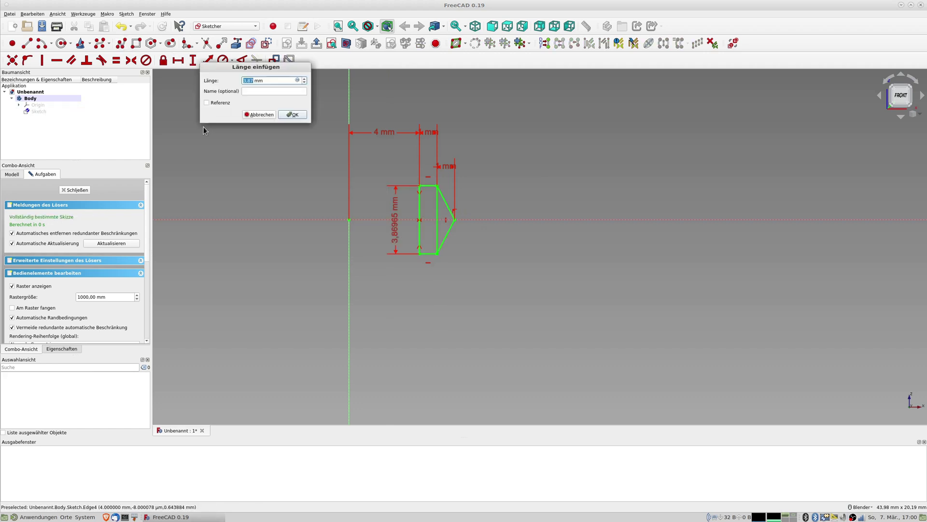
type("1,")
type("9")
key("Return")
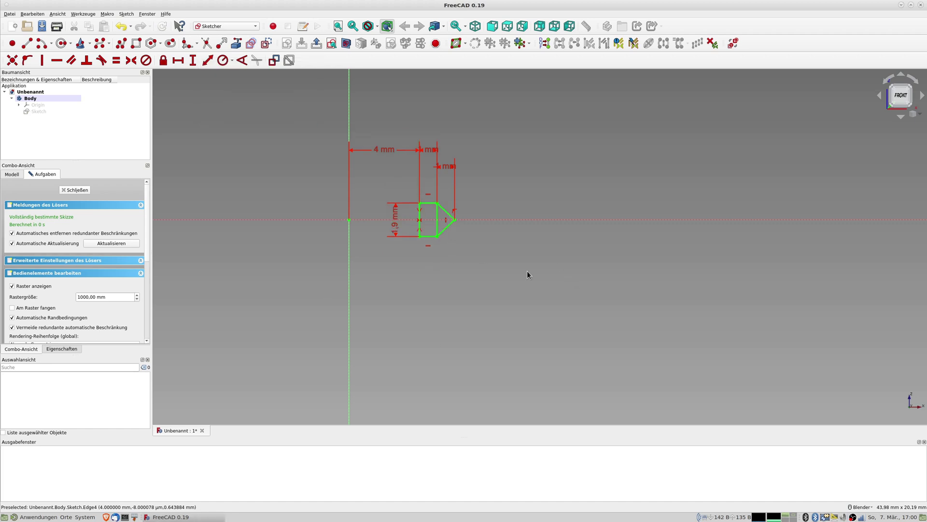
Make the middle vertical edge construction geometry and close the sketch.
left_click(437, 216)
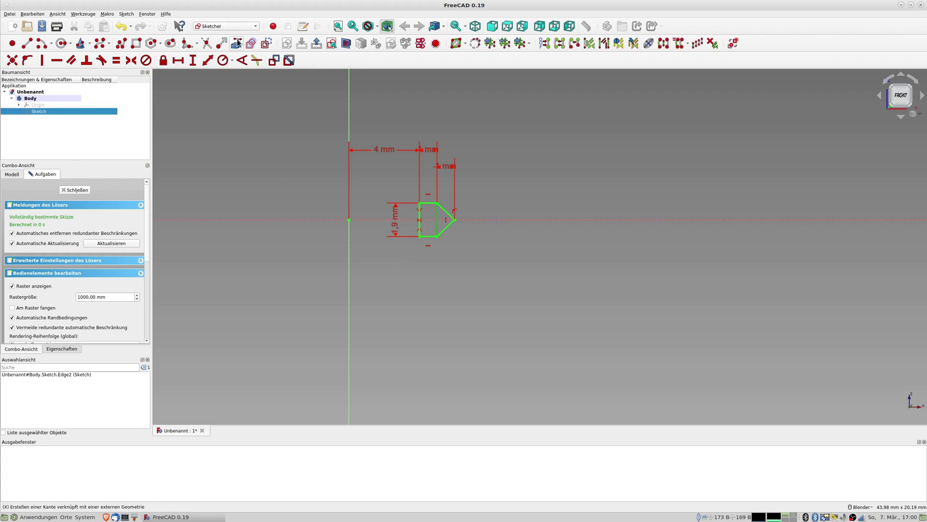
left_click(266, 44)
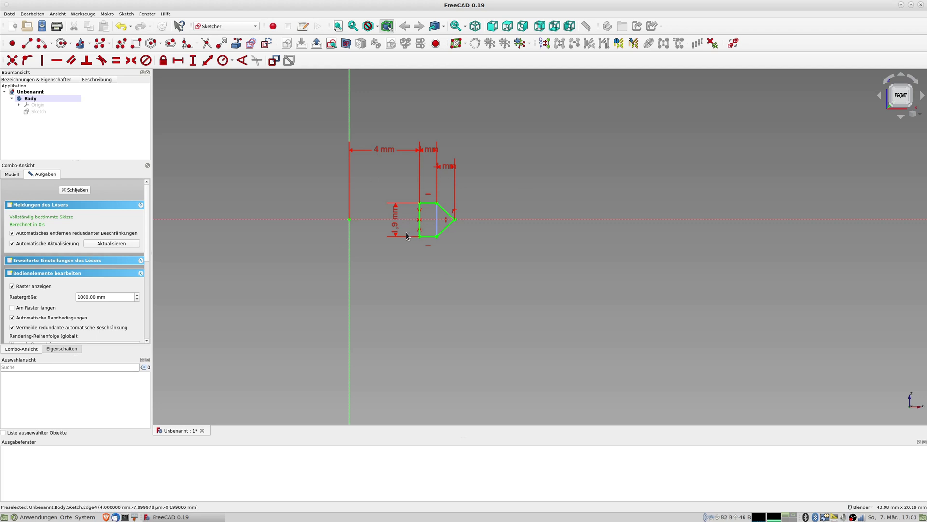
left_click(79, 191)
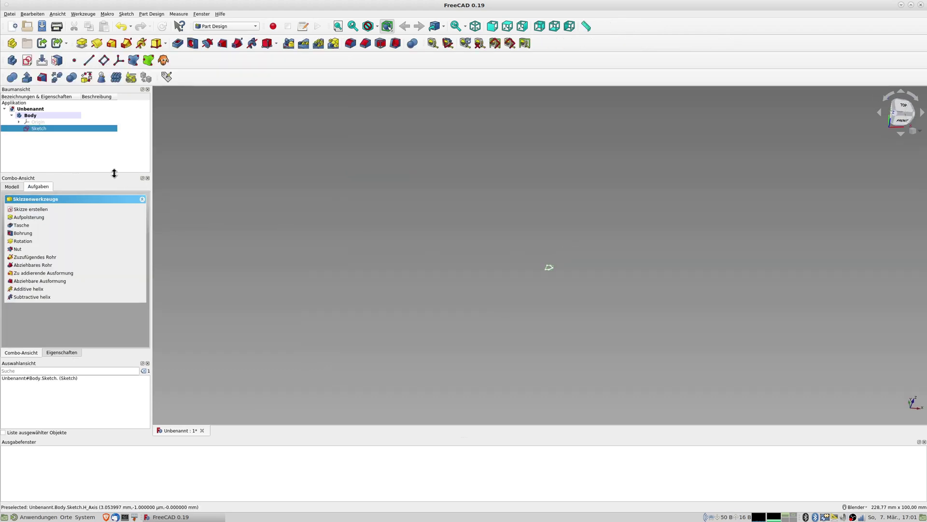
Show the body's origin and select the thread-profile sketch.
left_click(35, 123)
scroll(497, 288, "up", 3)
mouse_move(497, 288)
middle_mouse_down()
mouse_move(695, 262)
mouse_move(690, 275)
mouse_move(470, 251)
middle_mouse_up()
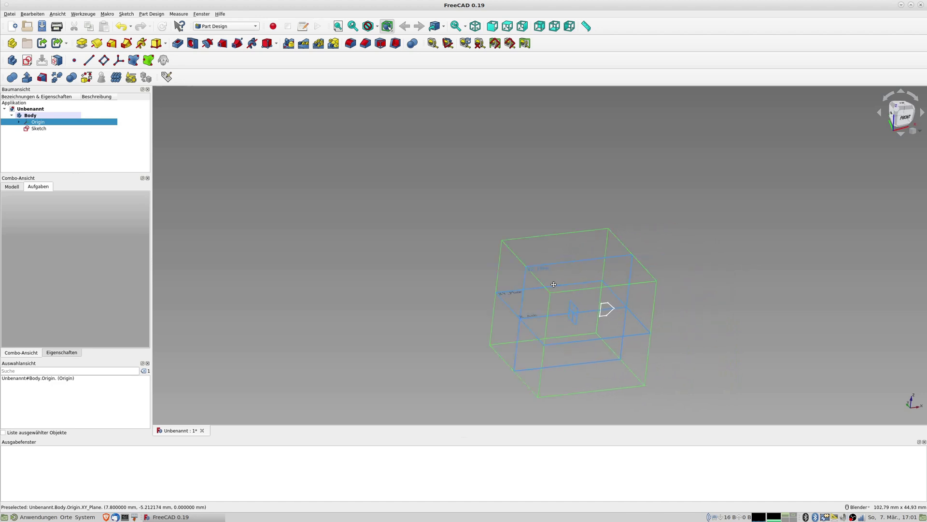
left_click(39, 130)
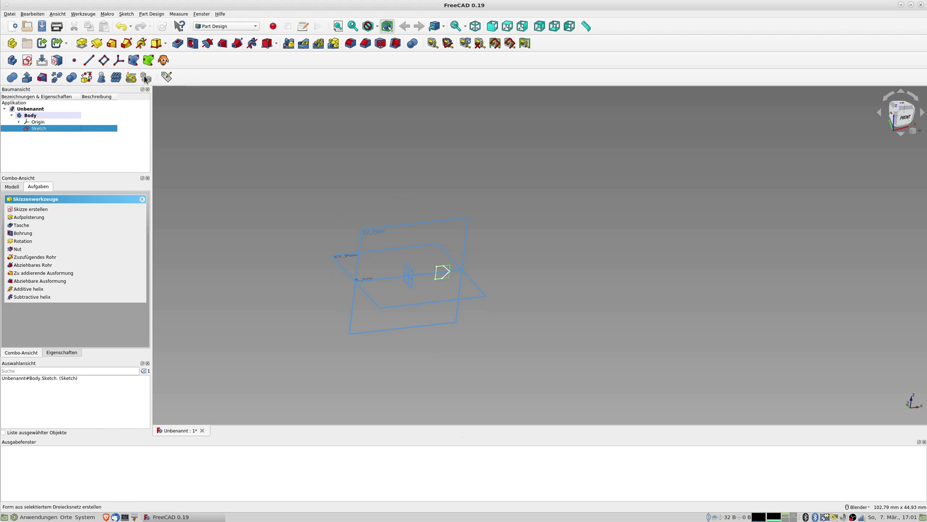
Create an additive helix from the sketch with 2 mm pitch and 16 mm height.
left_click(141, 44)
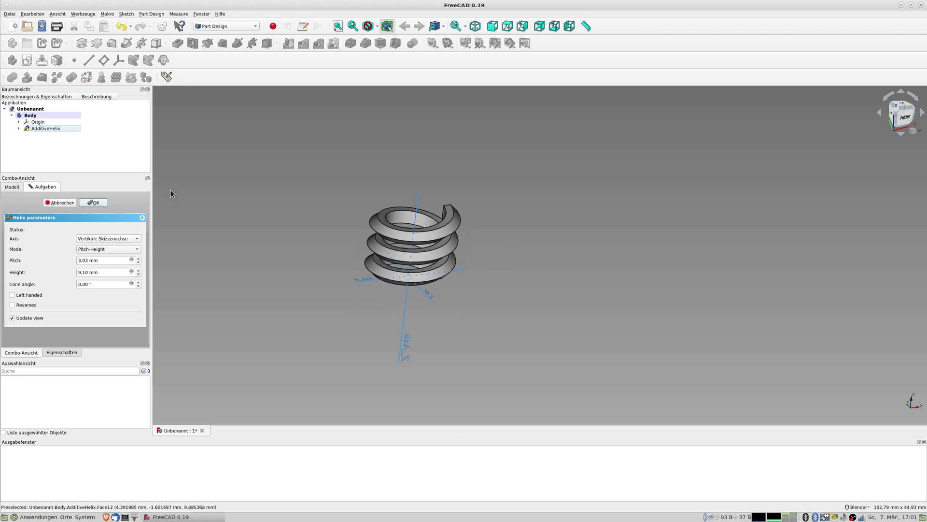
triple_click(112, 260)
type("2")
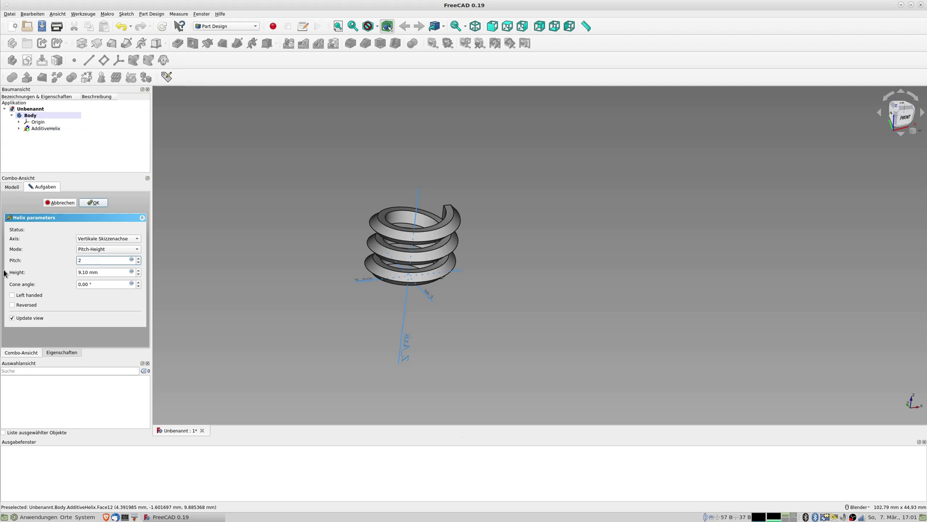
key("Tab")
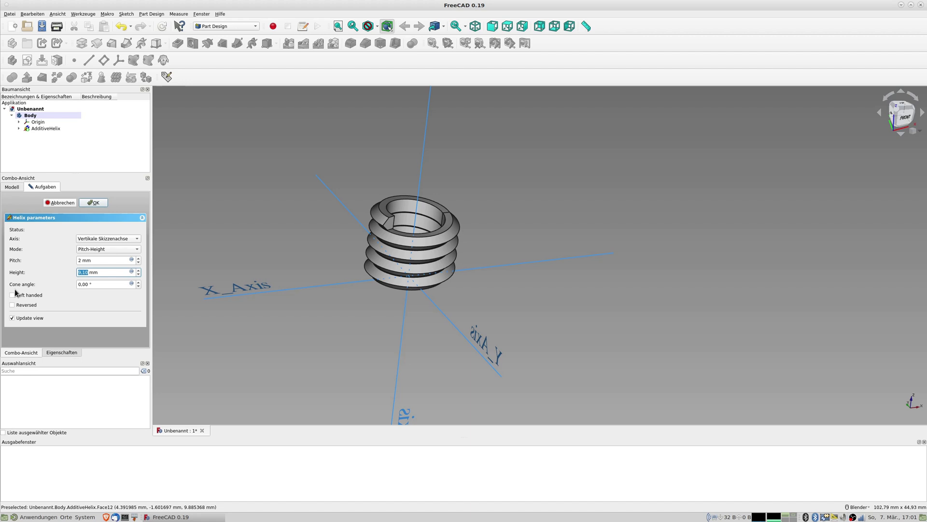
type("1")
key("Tab")
Orbit around the helix preview and select the AdditiveHelix feature.
mouse_move(342, 321)
middle_mouse_down()
mouse_move(416, 247)
mouse_move(362, 327)
middle_mouse_up()
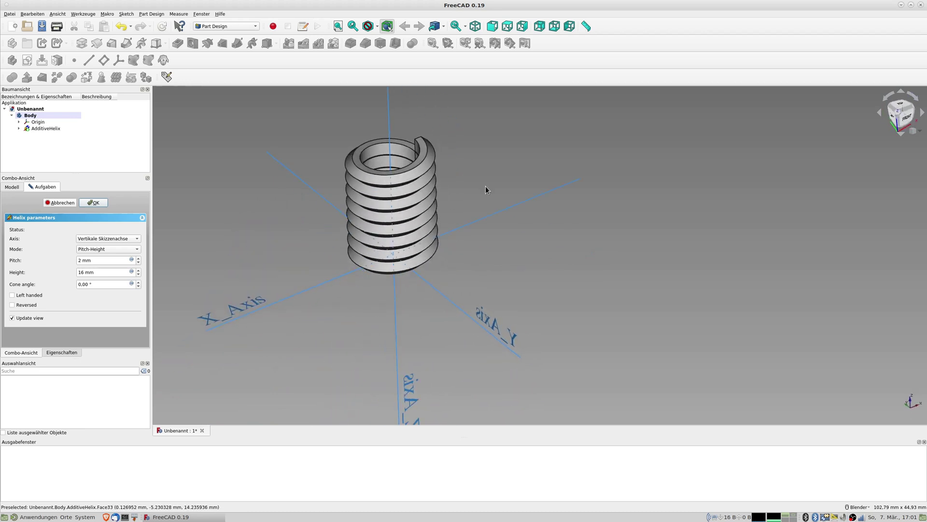
middle_click_drag(433, 219, 458, 177)
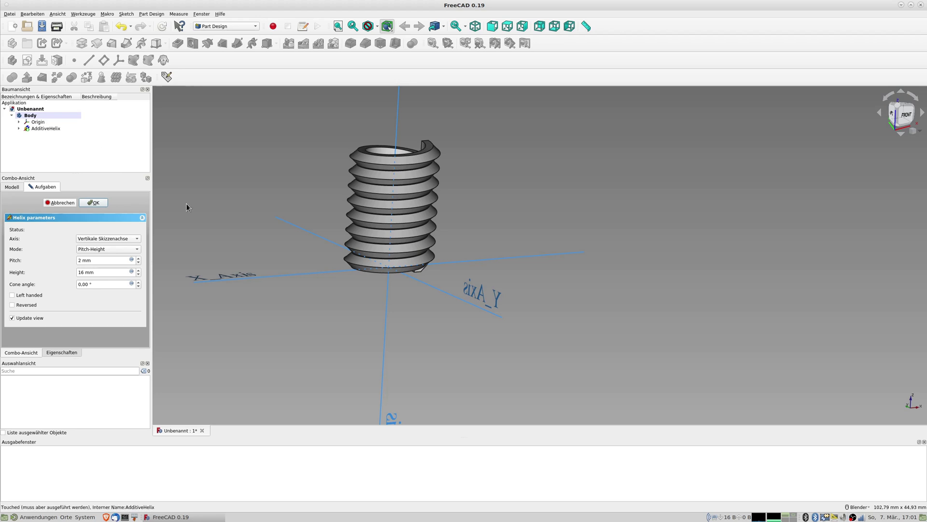
middle_click_drag(350, 262, 344, 248)
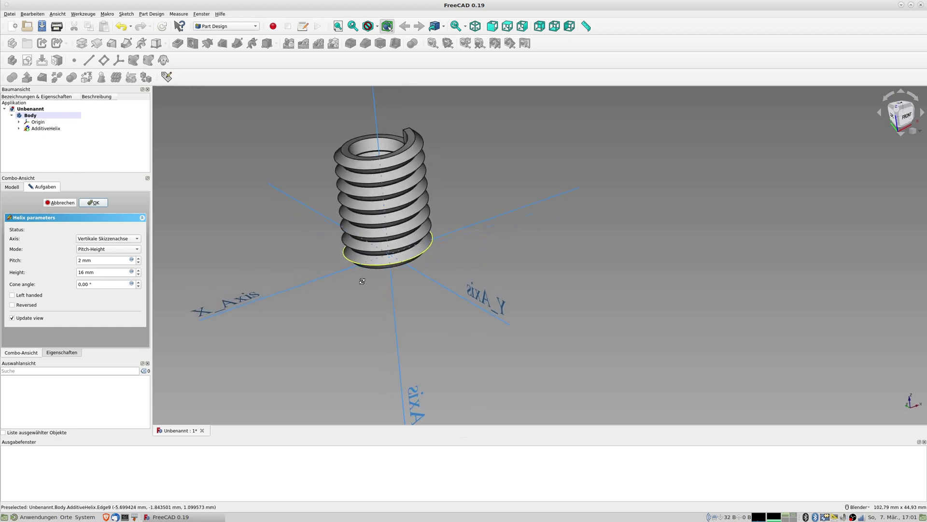
left_click(47, 128)
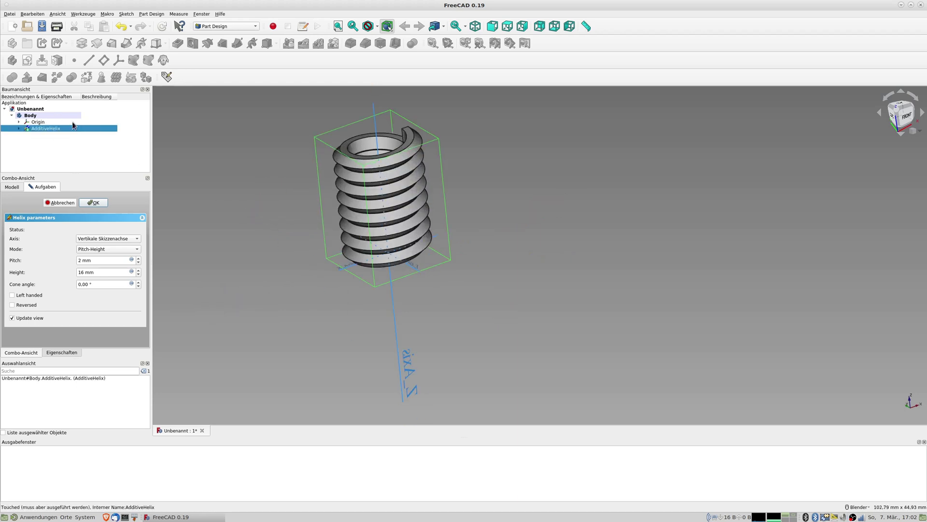
Accept the helix and orbit to view it from below.
left_click(96, 202)
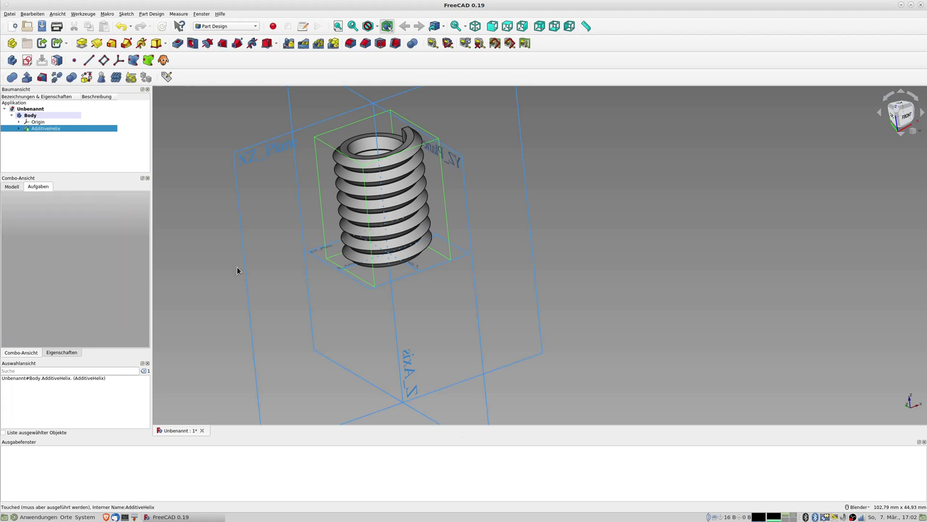
middle_click_drag(548, 265, 575, 269)
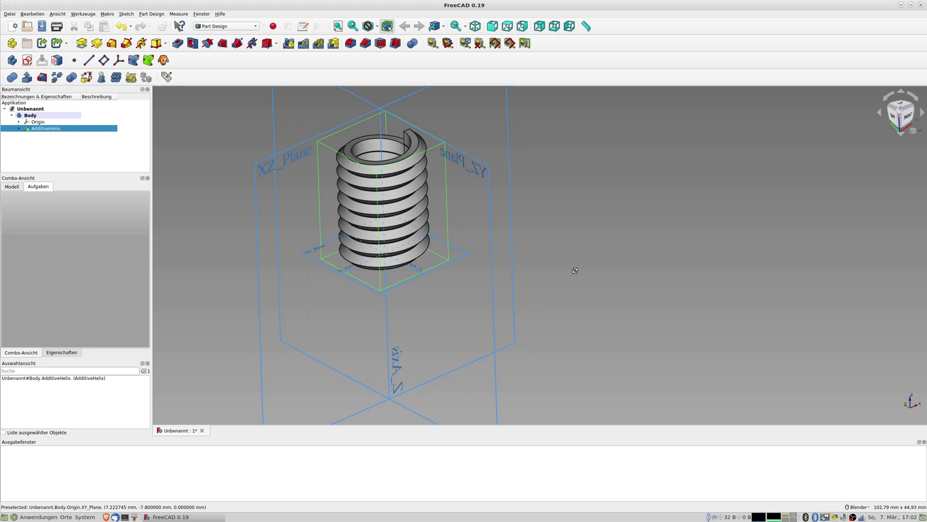
left_click(204, 144)
middle_click_drag(462, 283, 455, 233)
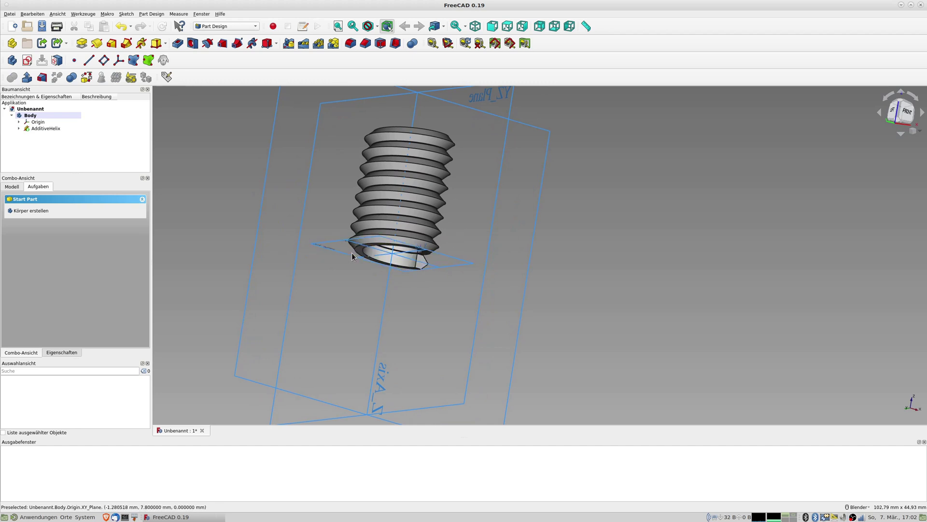
Create a datum plane attached to the XY_Plane and review its attachment offsets.
left_click(335, 245)
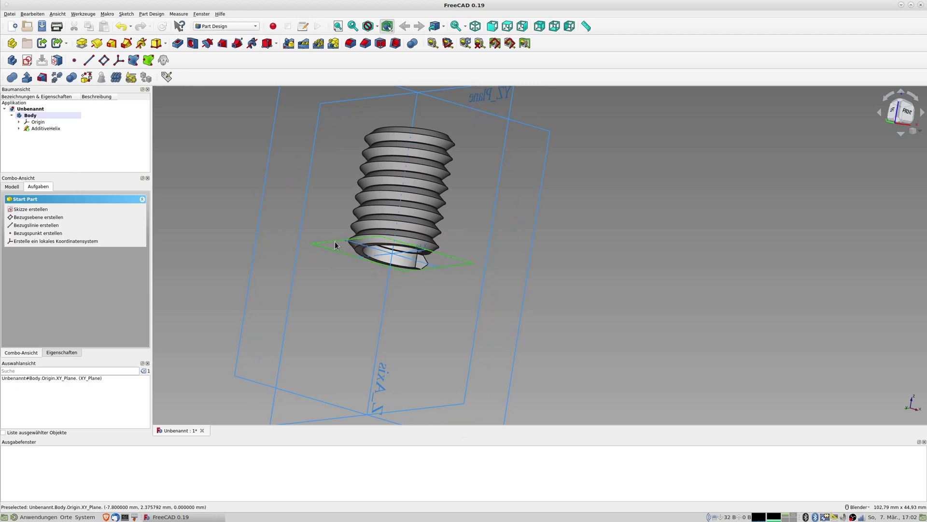
left_click(104, 60)
mouse_move(474, 174)
middle_mouse_down()
mouse_move(491, 158)
mouse_move(492, 173)
middle_mouse_up()
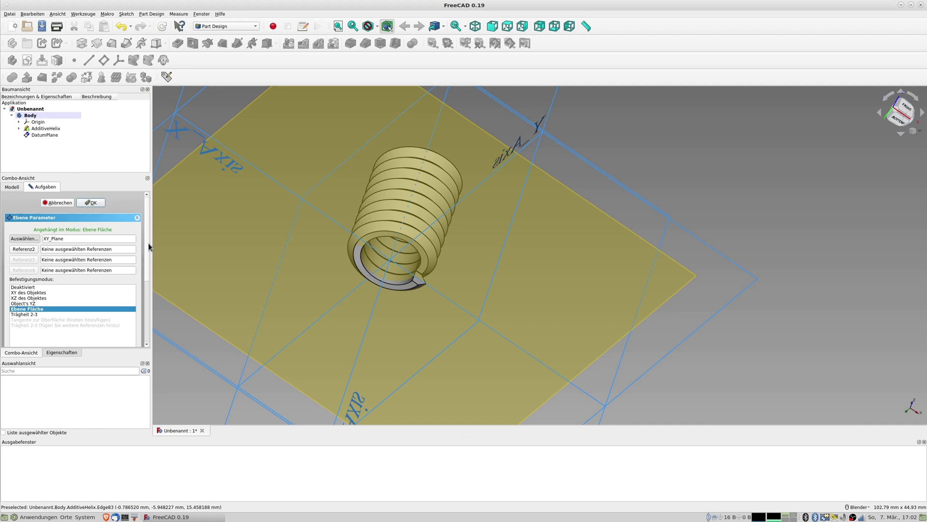
scroll(149, 246, "down", 2)
scroll(148, 247, "down", 3)
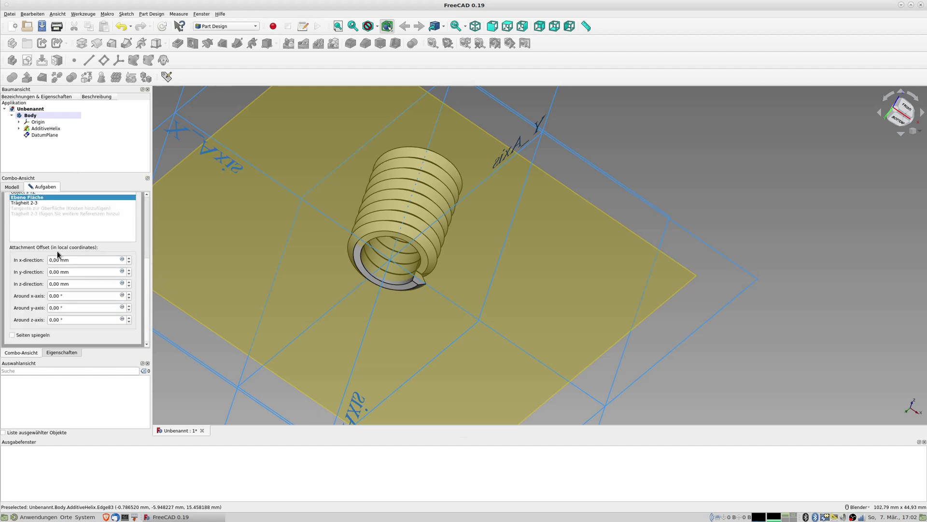
scroll(149, 204, "up", 5)
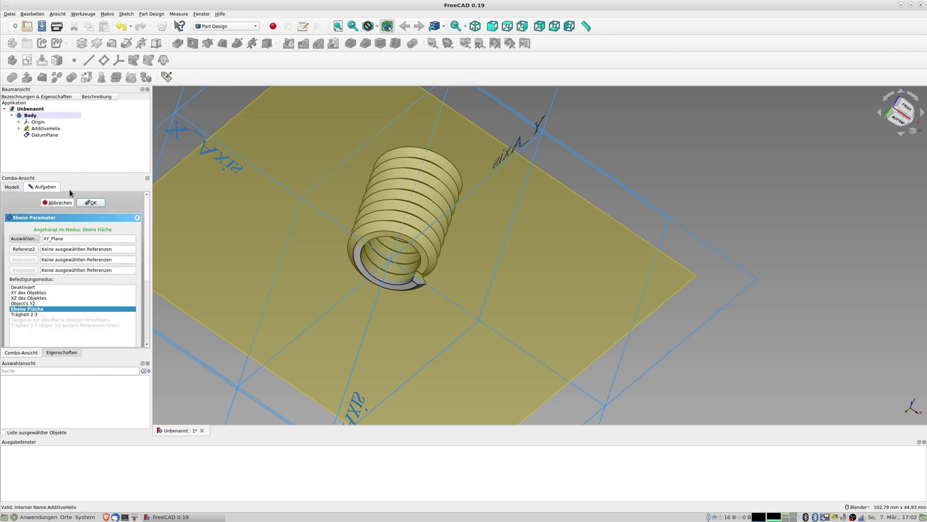
Confirm the datum plane and start a sketch on it with Section View enabled.
left_click(91, 203)
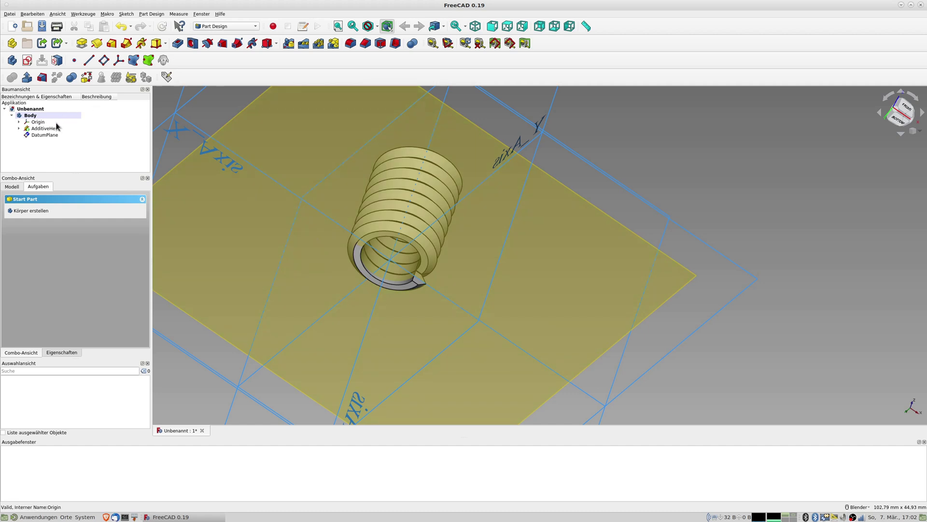
left_click(45, 135)
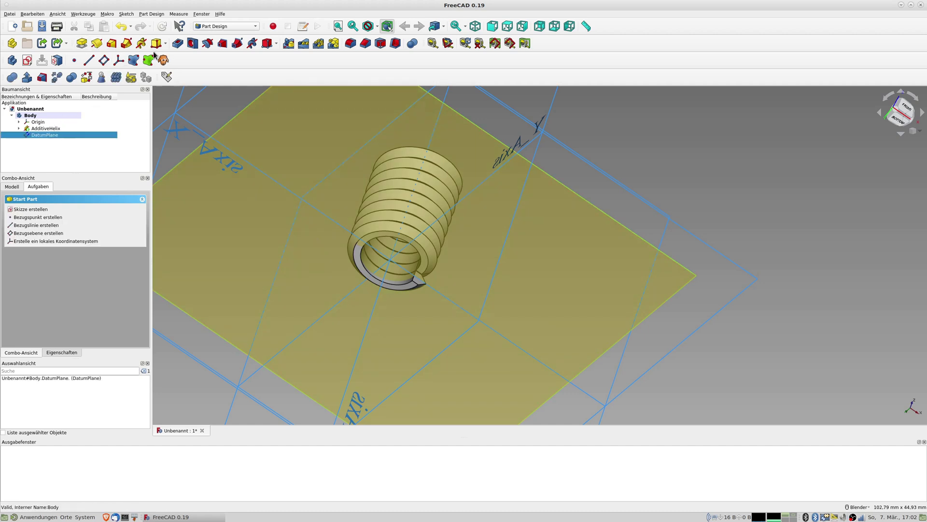
left_click(99, 44)
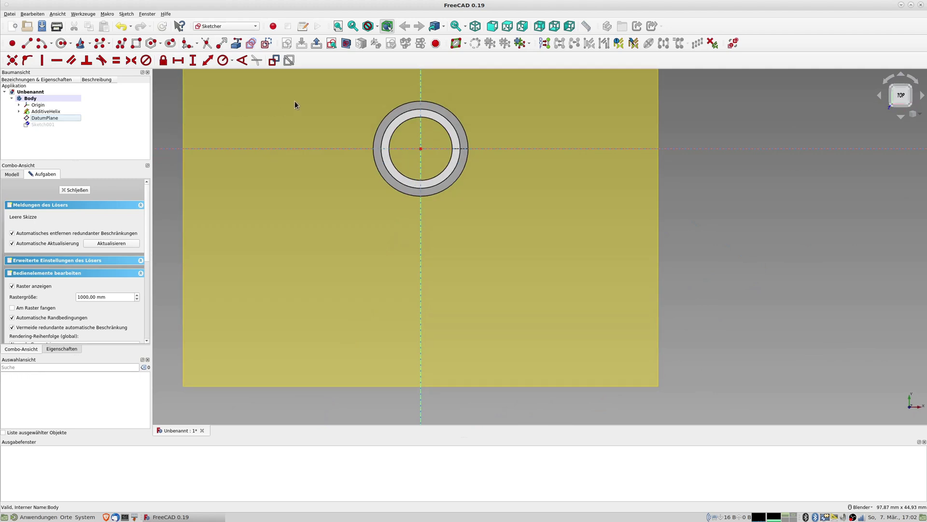
left_click(347, 45)
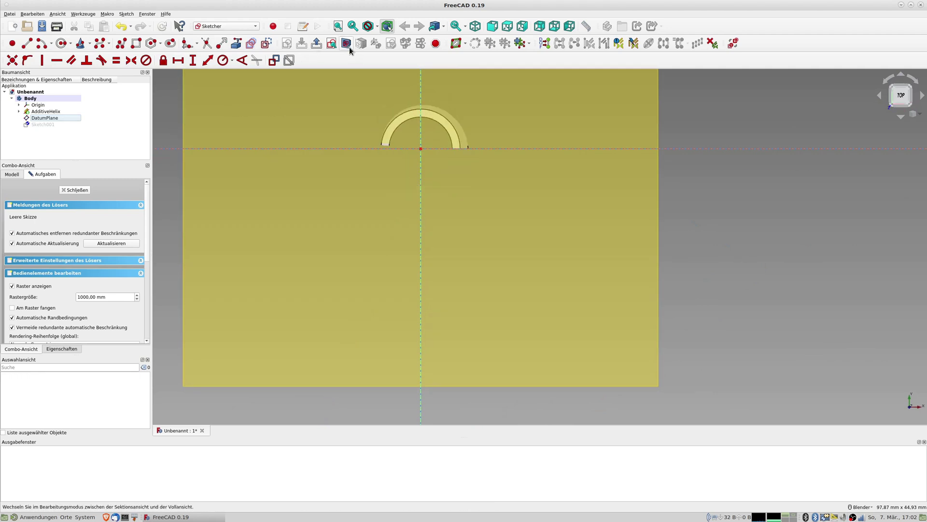
Draw a circle centred on the origin enclosing the helix, then close the sketch.
left_click(46, 45)
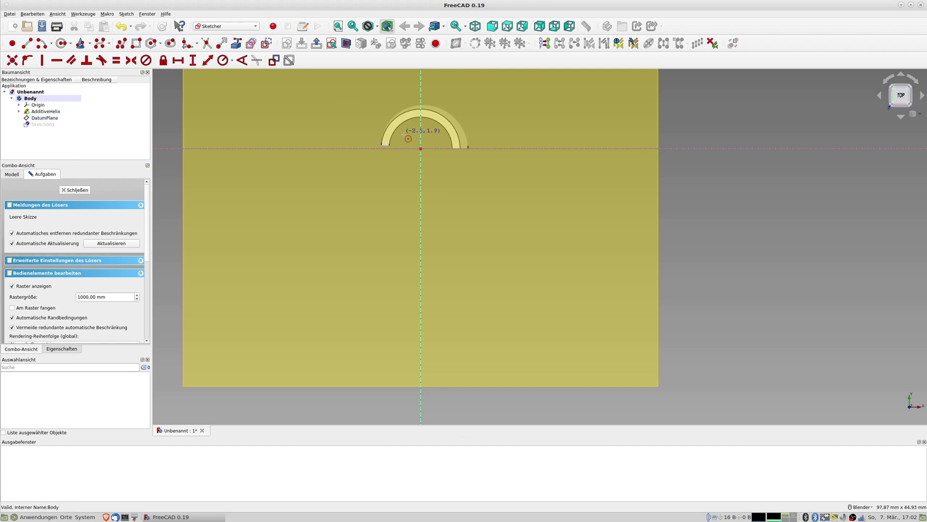
left_click(420, 150)
left_click(471, 165)
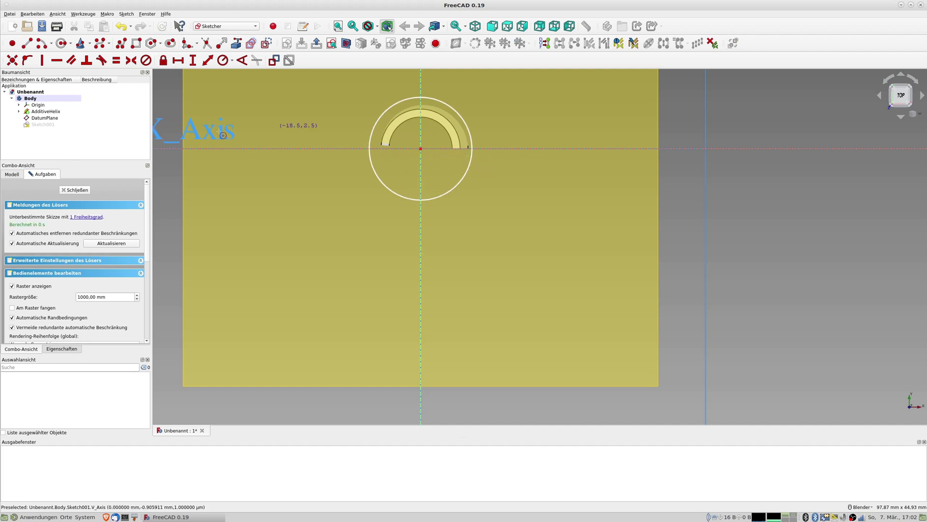
left_click(74, 189)
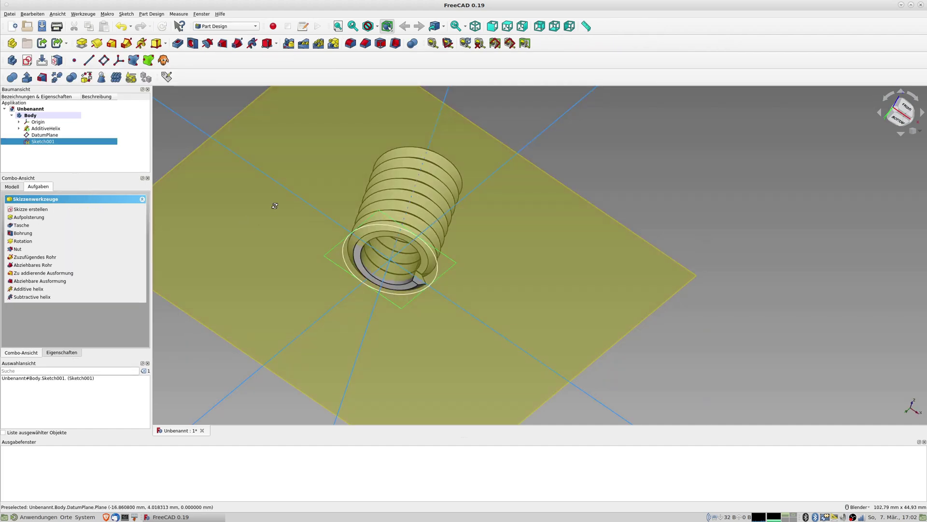
Pocket Sketch001 symmetric to the datum plane with a 1 mm length.
middle_click_drag(275, 206, 226, 110)
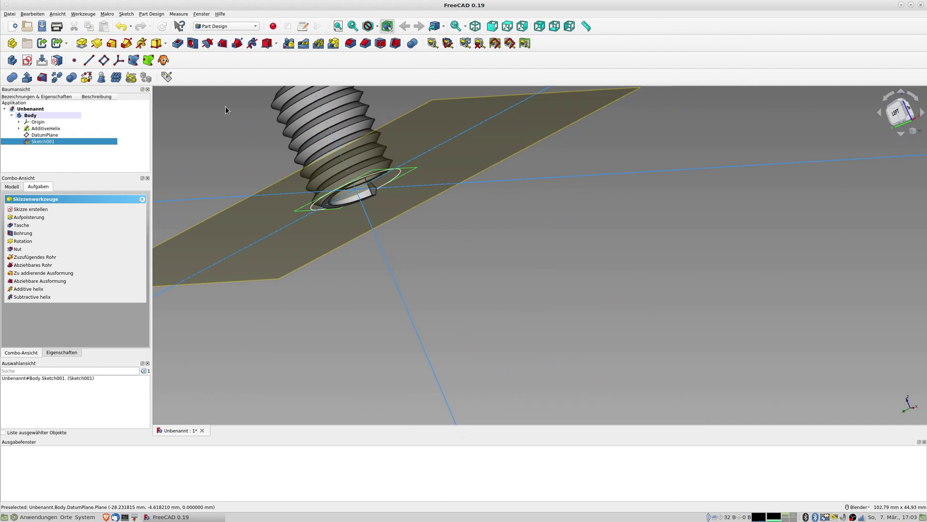
left_click(177, 44)
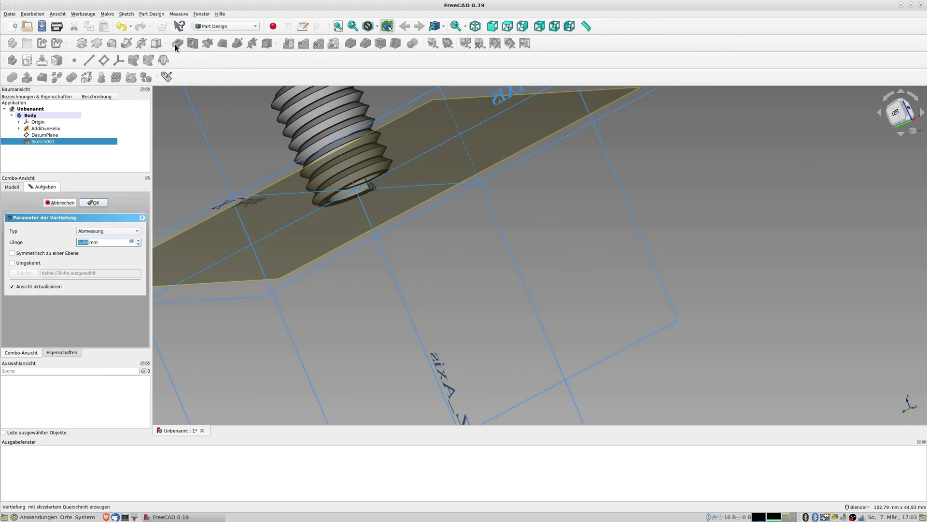
left_click(14, 254)
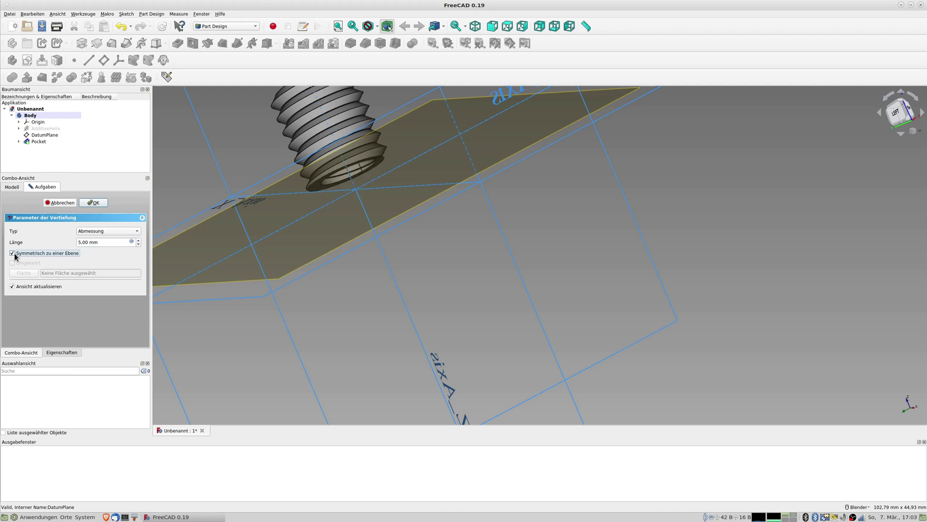
key("shift+Tab")
type("1")
key("Tab")
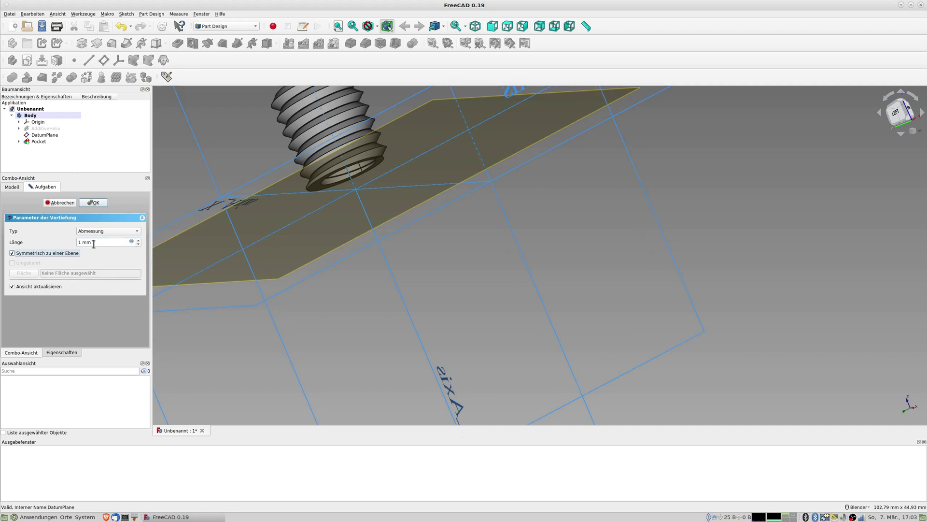
Try pocket lengths 2, 3 and 1.5 mm, settle on 2.5 mm, and untick Symmetric.
mouse_move(215, 233)
middle_mouse_down()
mouse_move(390, 204)
mouse_move(393, 215)
middle_mouse_up()
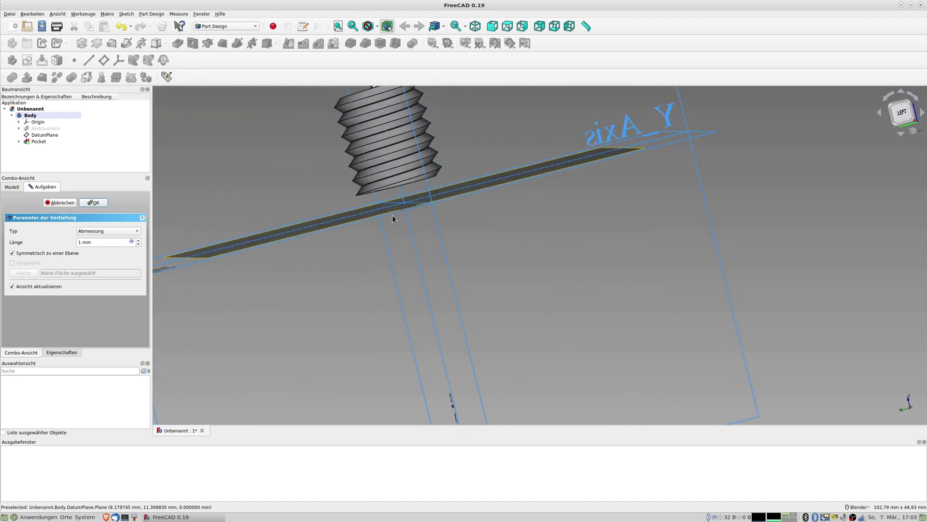
left_click(139, 241)
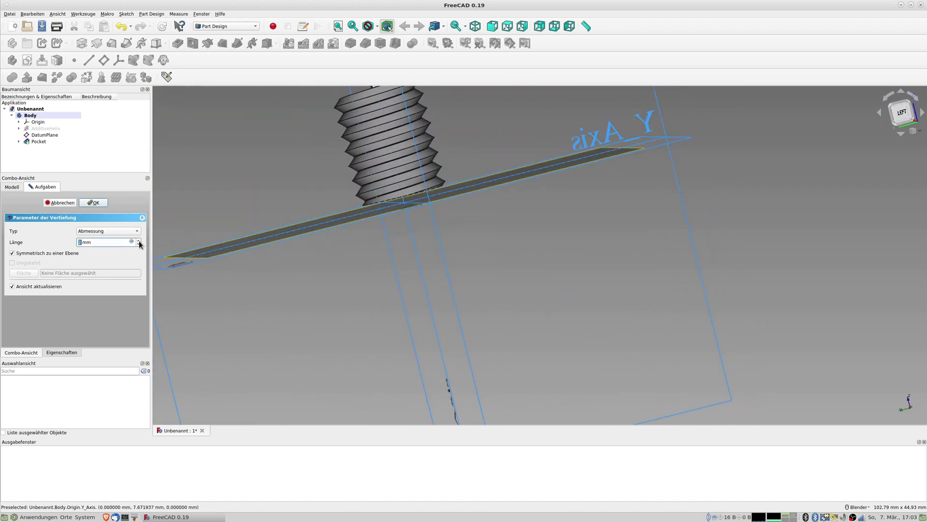
mouse_move(321, 227)
middle_mouse_down()
mouse_move(324, 213)
mouse_move(329, 232)
middle_mouse_up()
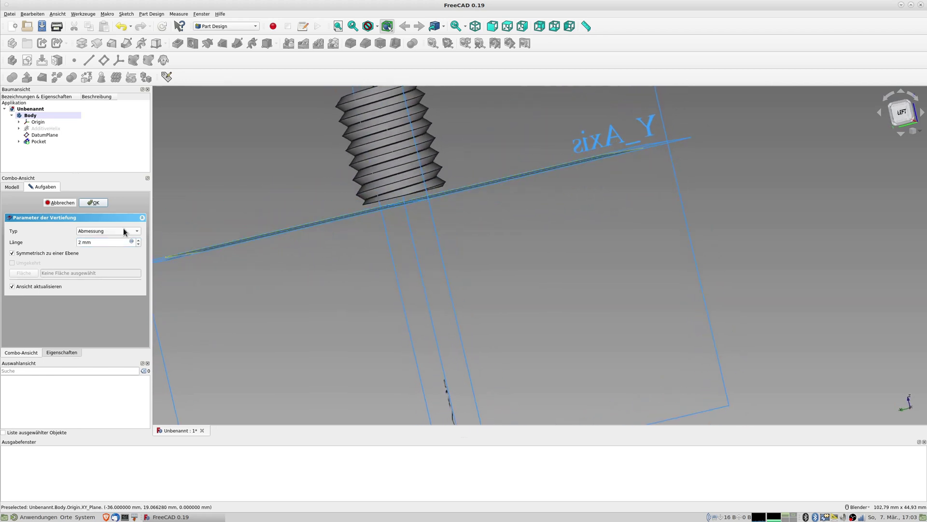
left_click(139, 241)
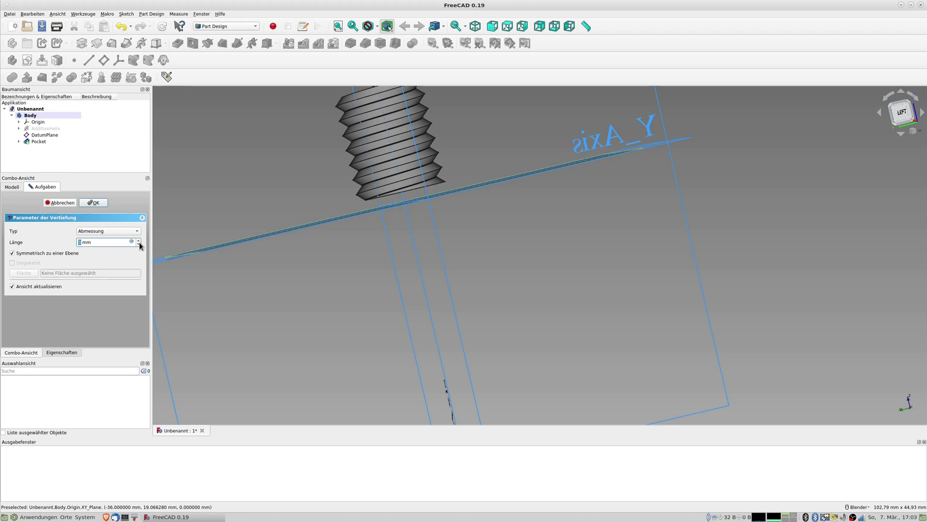
left_click(139, 244)
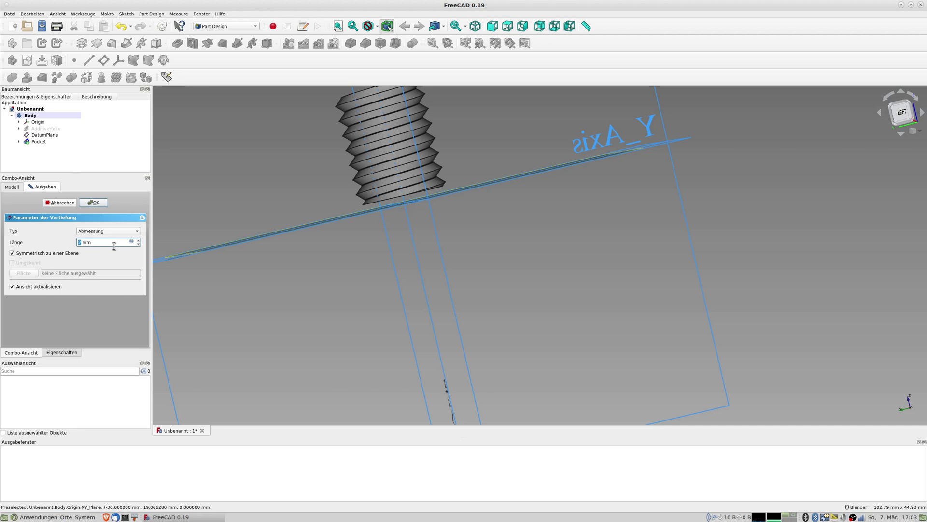
type("1.5")
key("Tab")
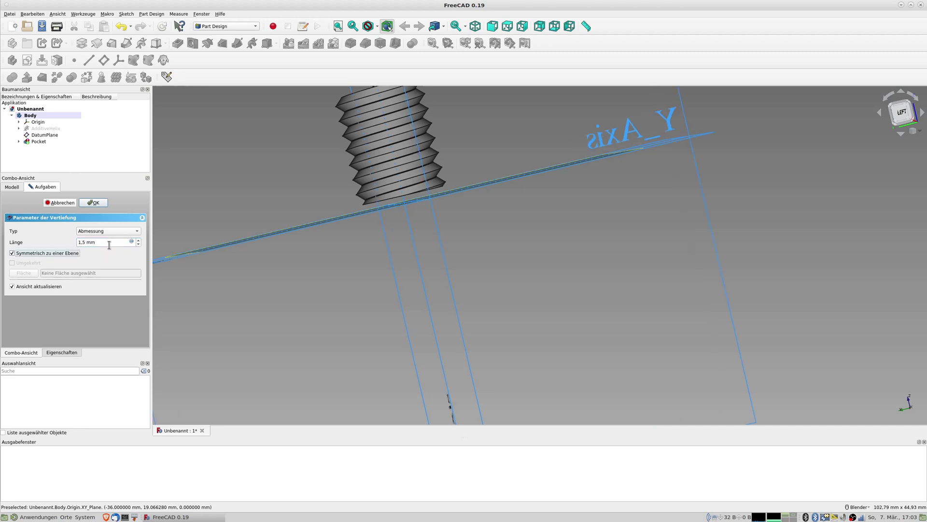
key("shift+Tab")
type("2,")
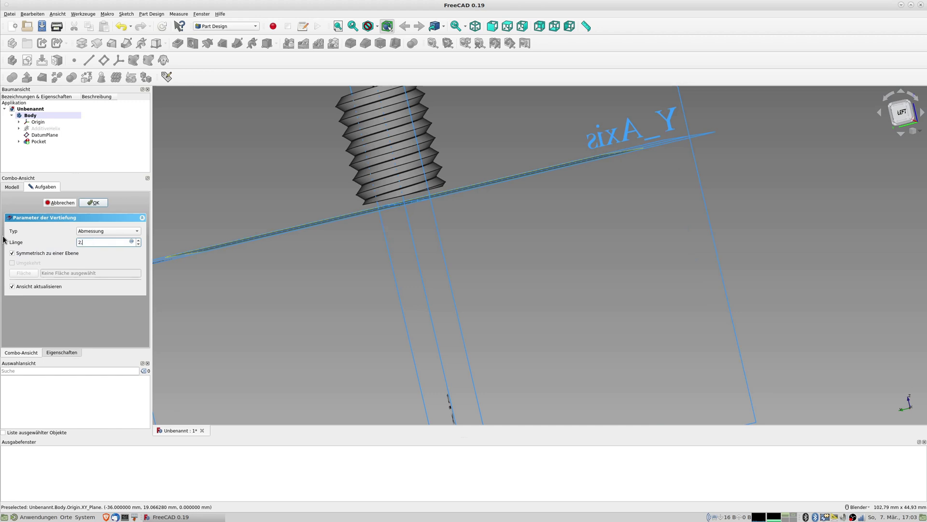
key("Tab")
mouse_move(278, 293)
middle_mouse_down()
mouse_move(314, 273)
mouse_move(309, 286)
middle_mouse_up()
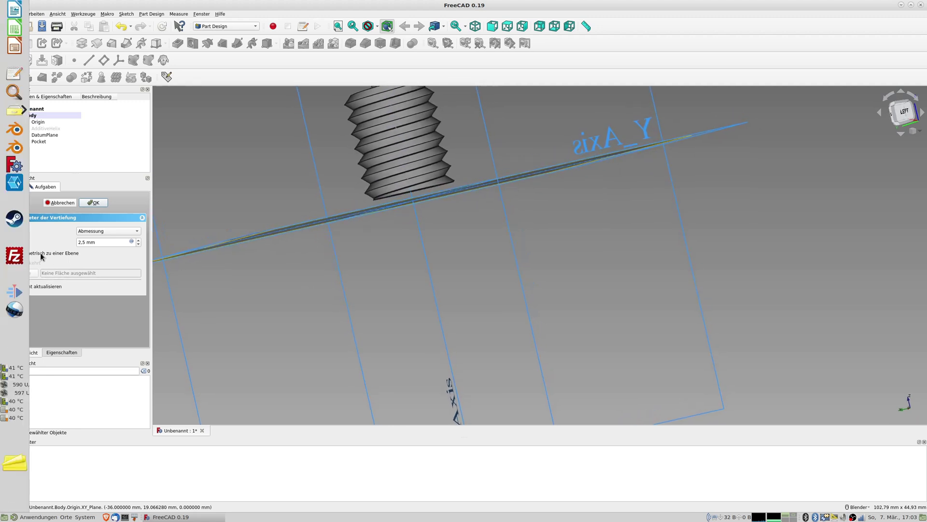
left_click(21, 254)
Set the pocket to 7.5 mm symmetric to the plane and accept it, trimming the thread end.
middle_click_drag(343, 246, 350, 223)
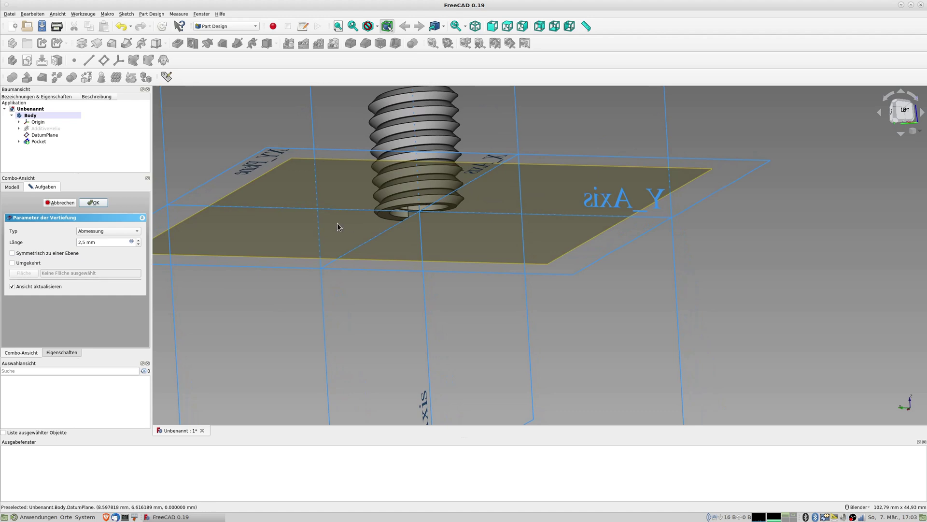
left_click(28, 264)
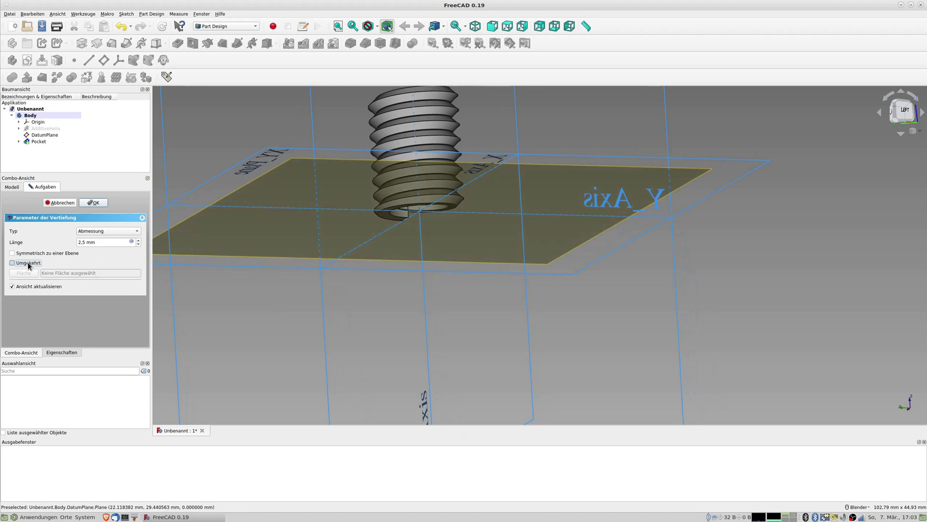
left_click(138, 241)
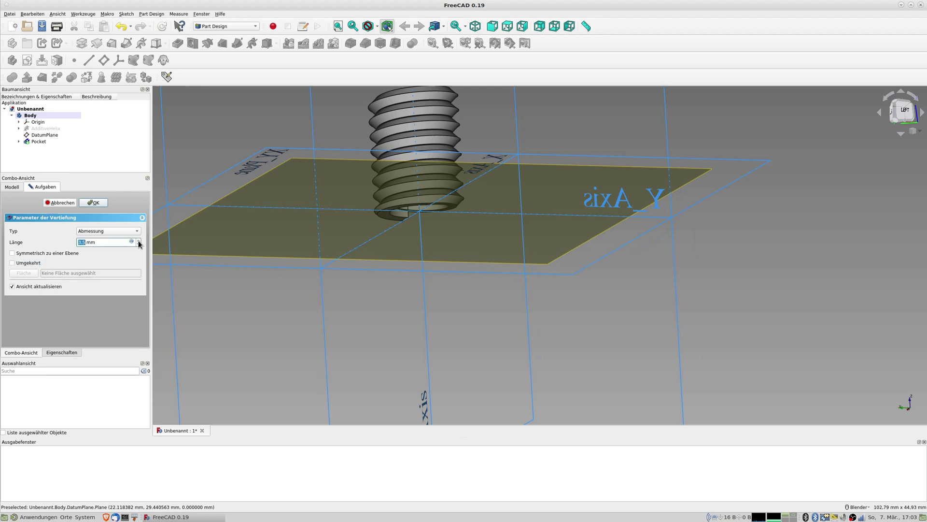
middle_click_drag(367, 290, 313, 271)
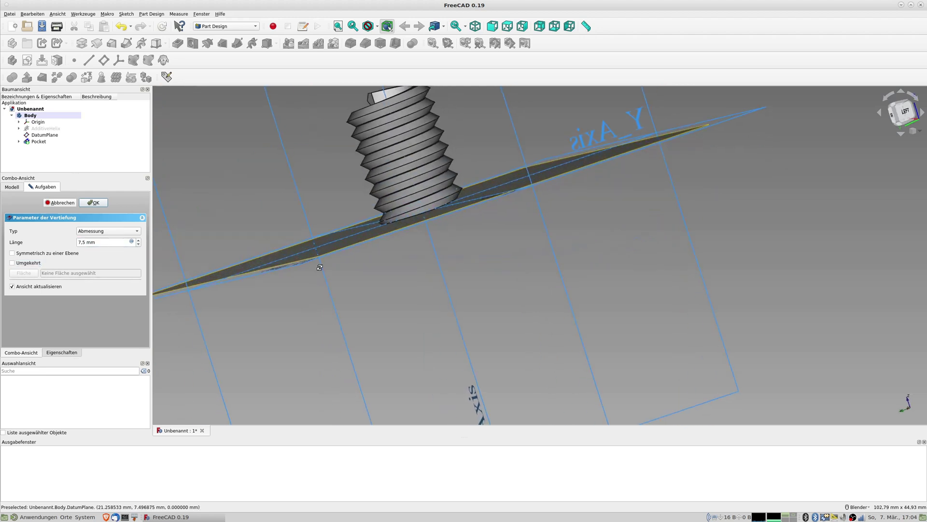
left_click(13, 263)
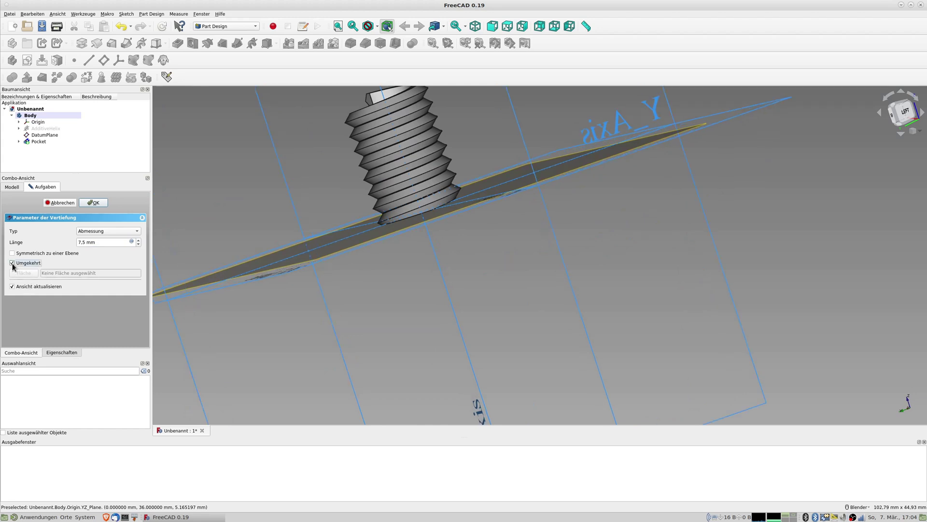
left_click(13, 265)
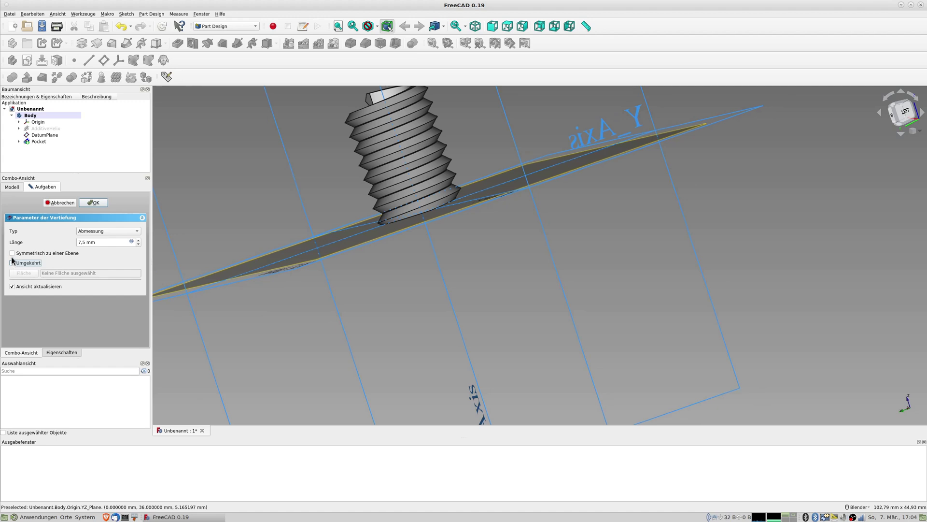
left_click(12, 253)
key("shift+Tab")
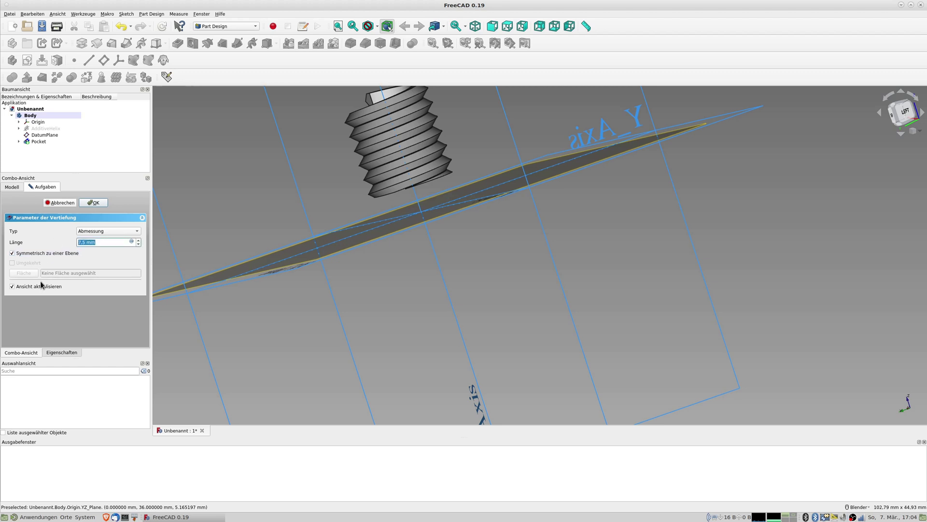
type("2")
key("Return")
mouse_move(422, 245)
middle_mouse_down()
mouse_move(436, 210)
mouse_move(427, 259)
middle_mouse_up()
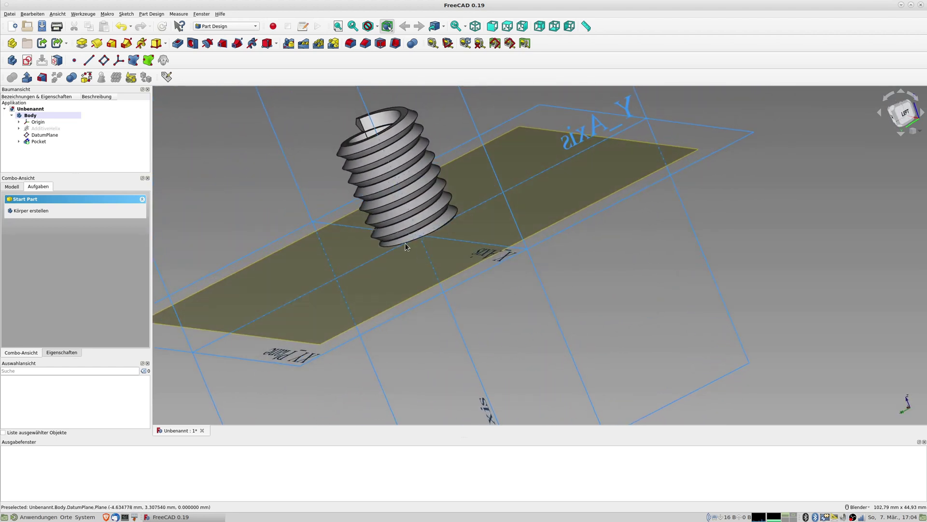
Add DatumPlane001 on the XY plane, offset 15 mm up toward the thread's top.
left_click(306, 360)
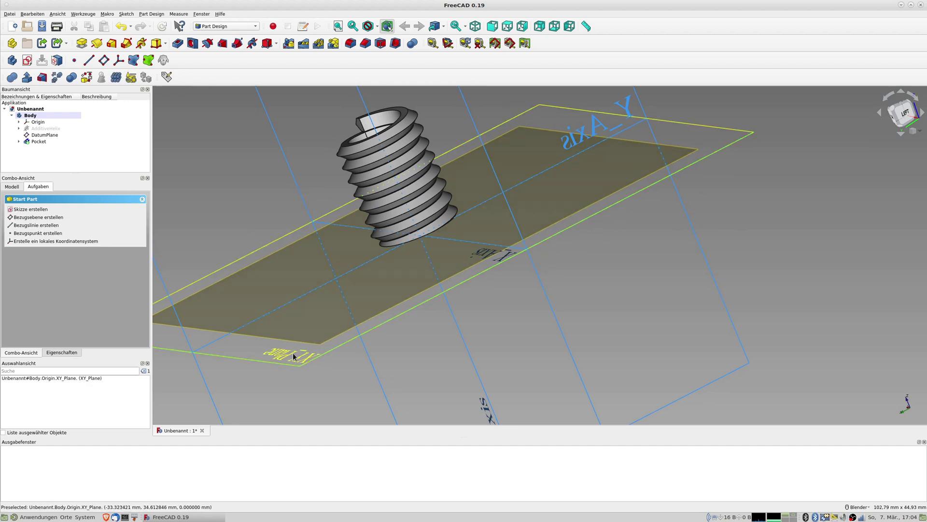
left_click(105, 61)
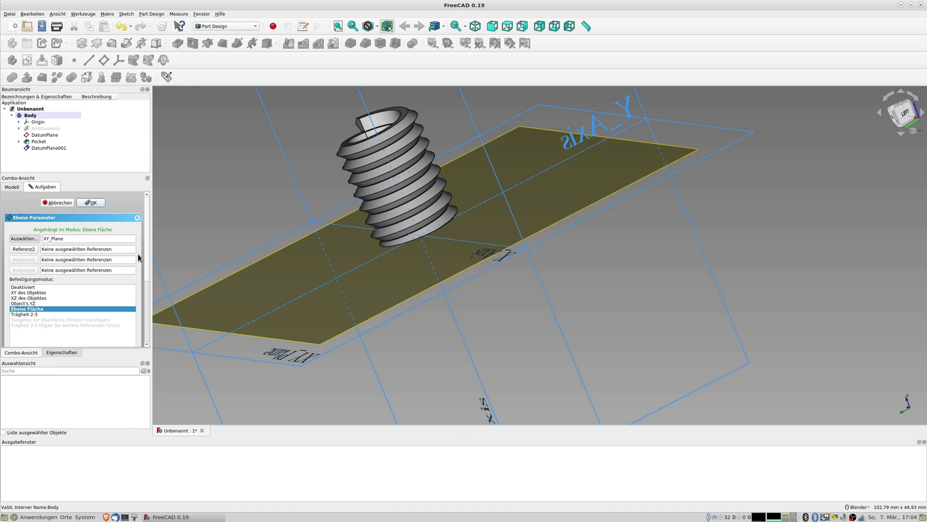
scroll(147, 233, "down", 5)
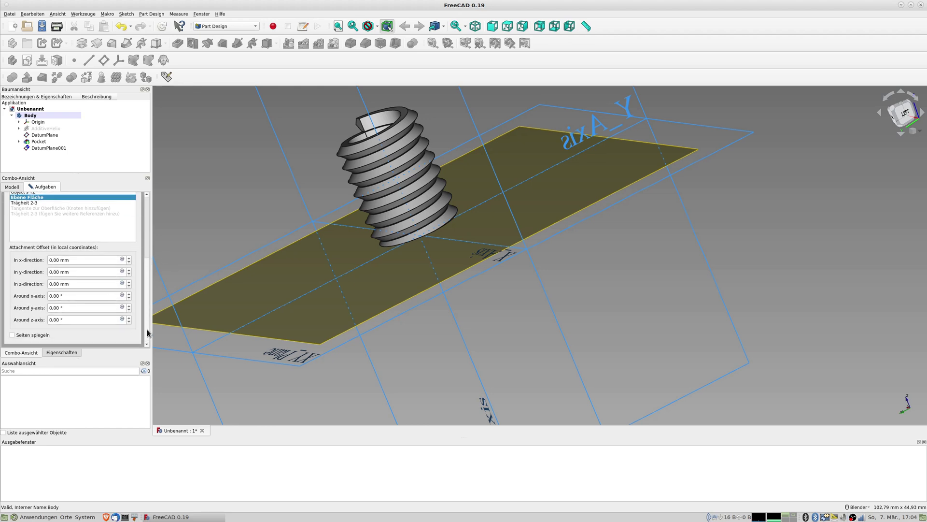
left_click(80, 284)
key("Return")
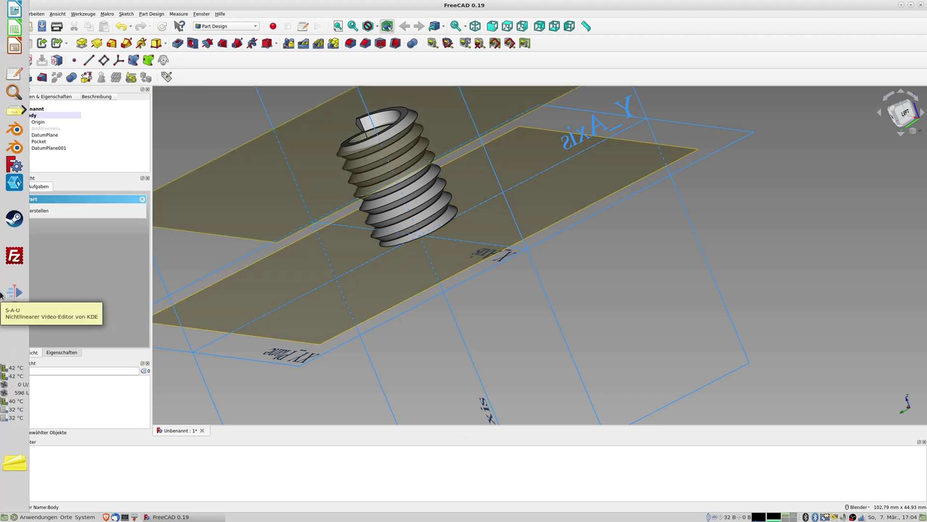
middle_click_drag(434, 227, 454, 248)
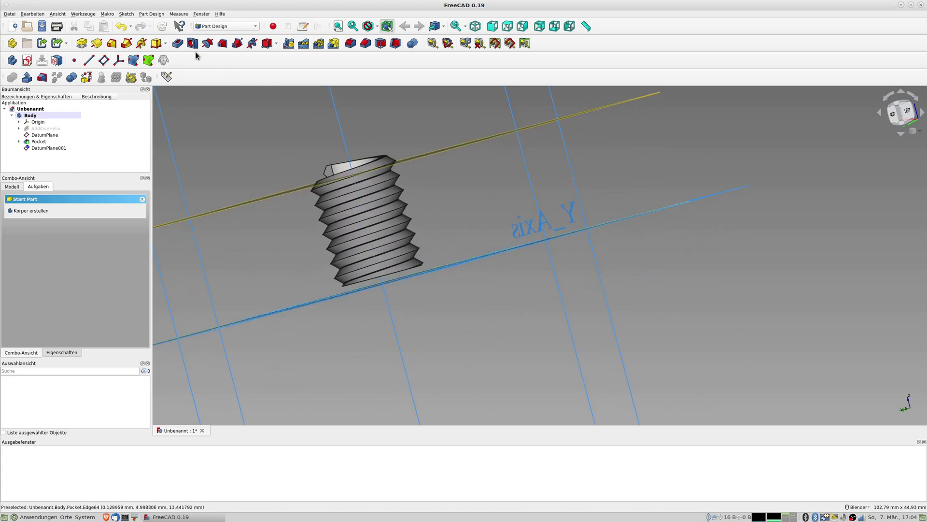
middle_click_drag(256, 125, 299, 164)
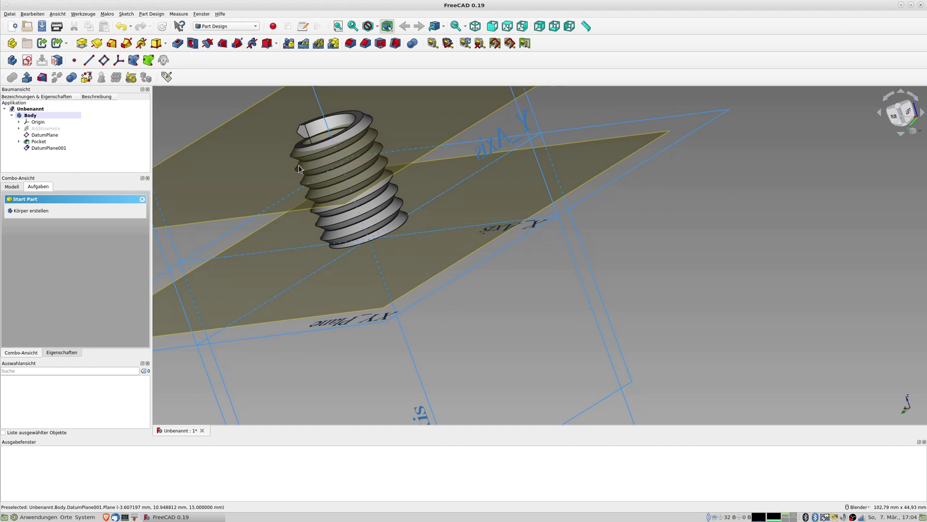
On DatumPlane001, sketch an origin-centred circle enclosing the thread's top ring as Sketch002.
left_click(199, 138)
left_click(27, 60)
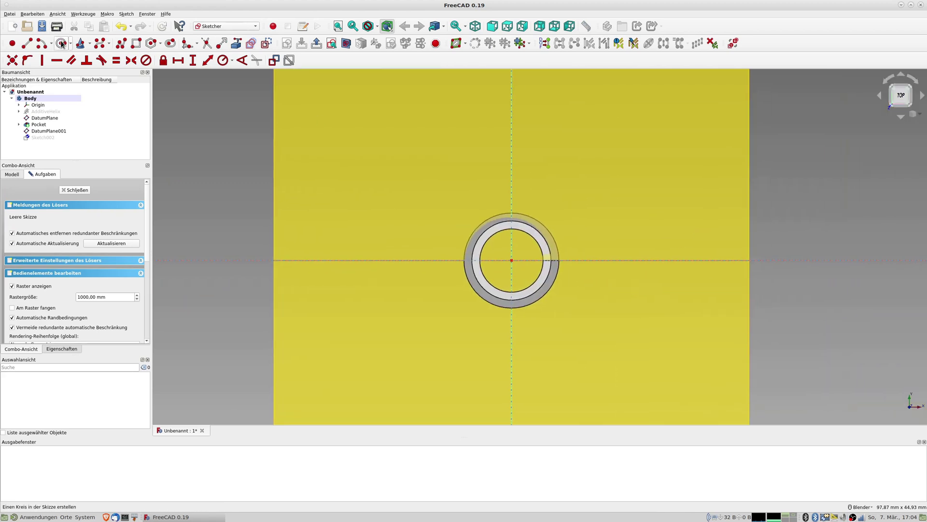
left_click(61, 43)
left_click(515, 263)
left_click(563, 282)
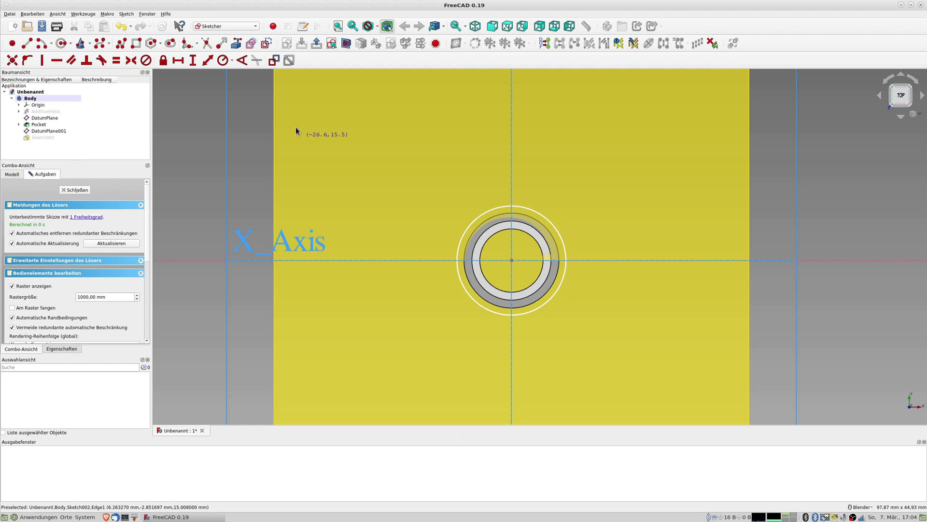
left_click(71, 189)
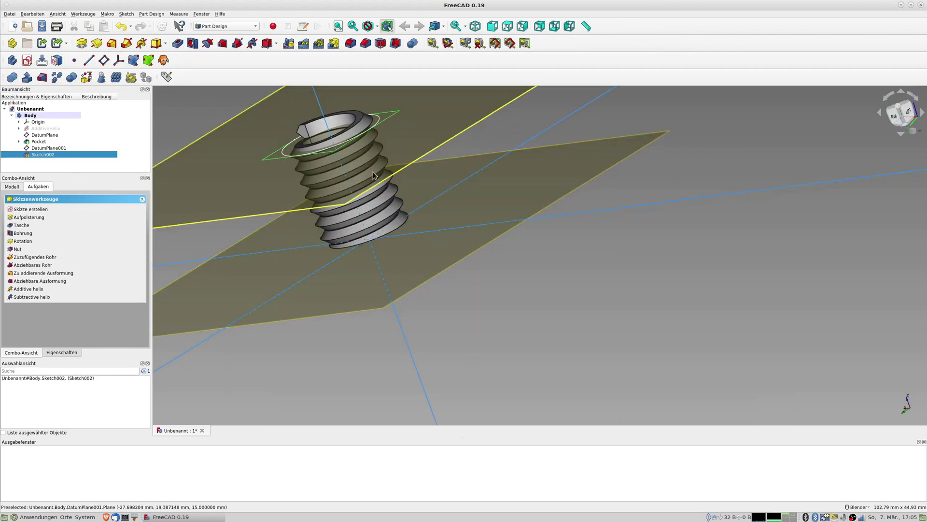
Start a symmetric pocket from Sketch002 with a 3 mm length.
left_click(193, 44)
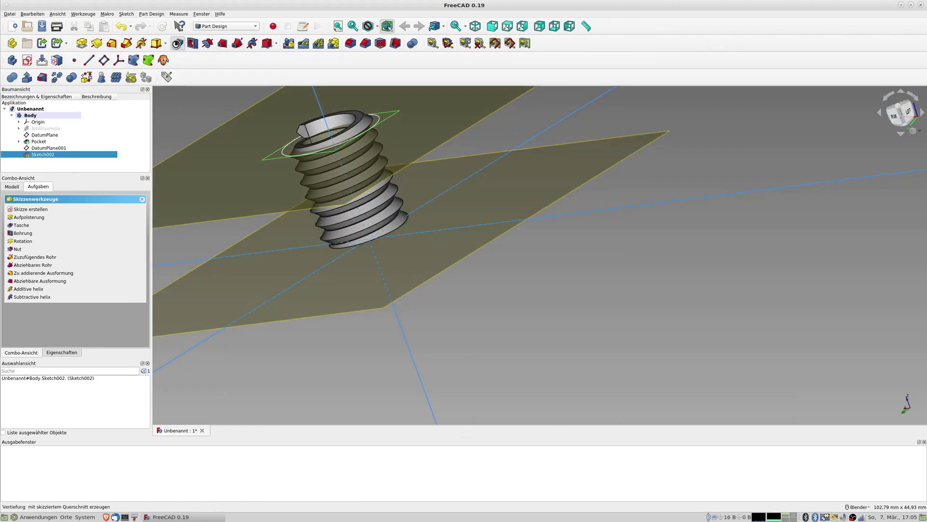
left_click(34, 254)
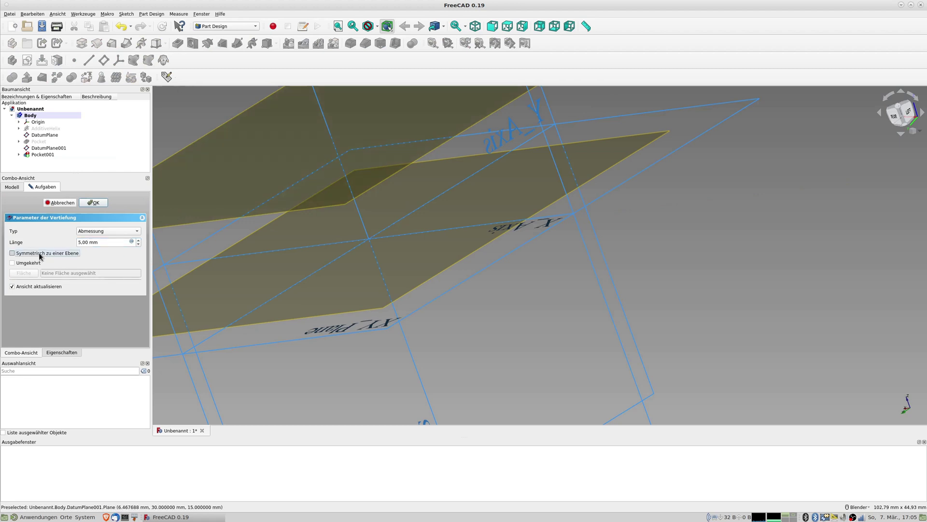
left_click(138, 245)
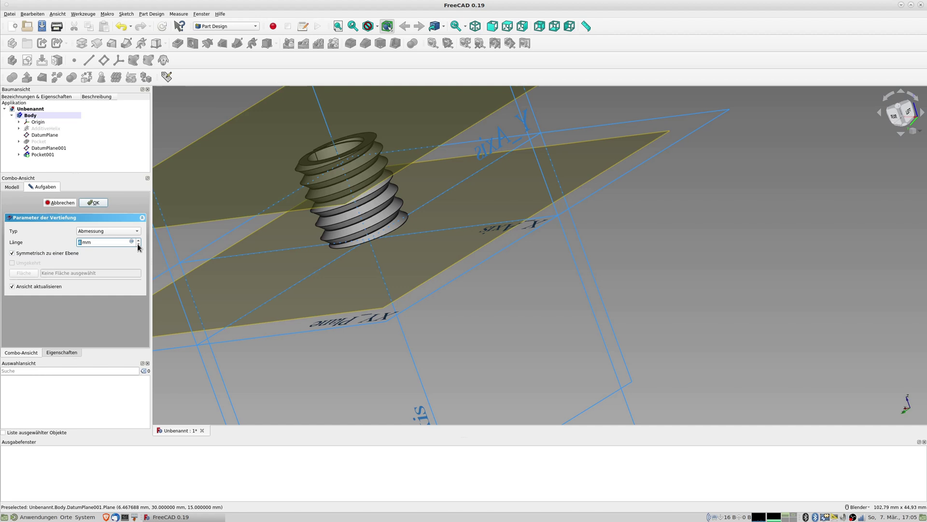
left_click(139, 244)
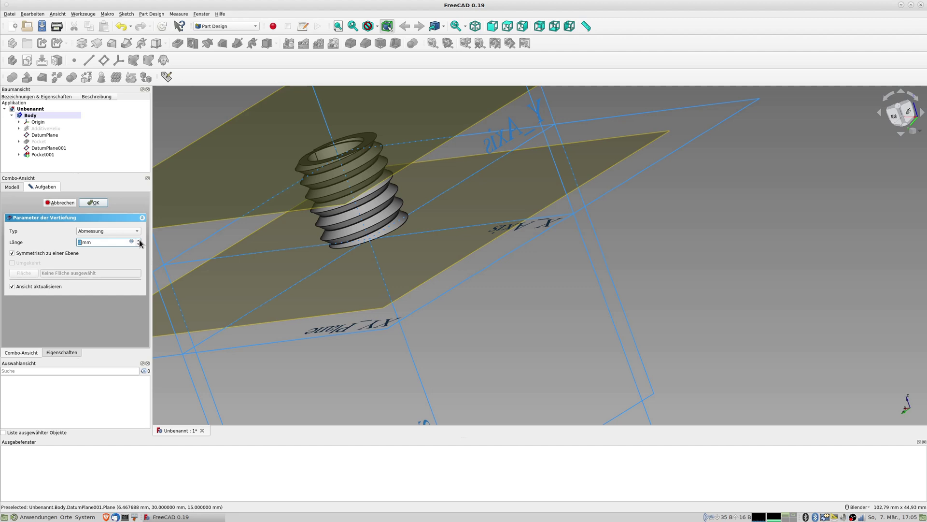
left_click(139, 244)
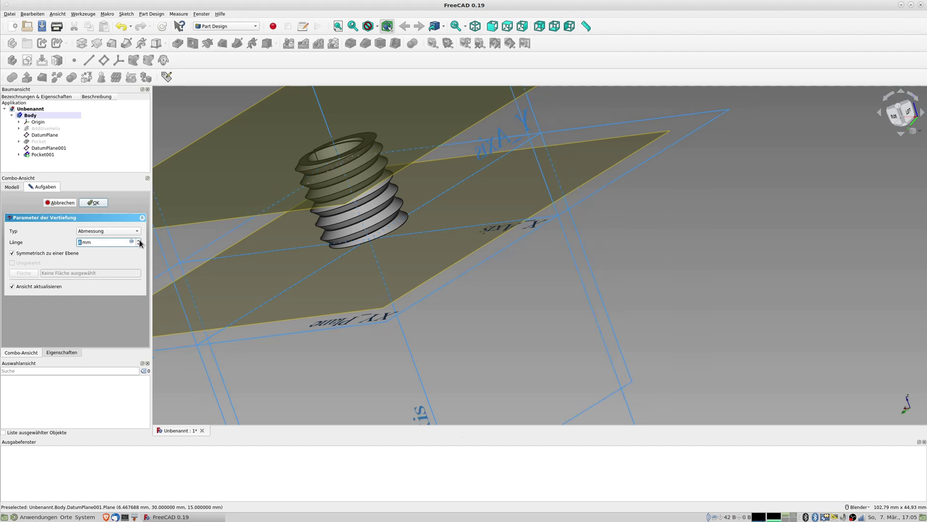
left_click(138, 243)
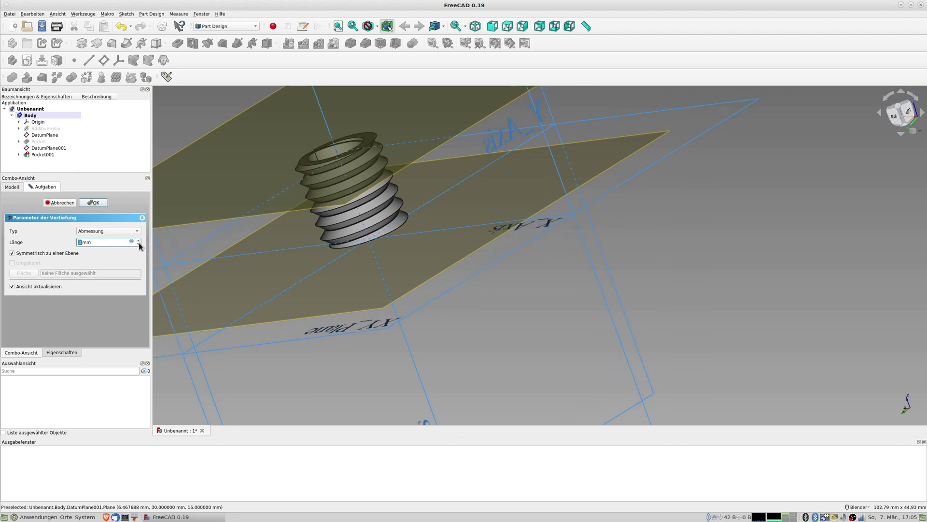
mouse_move(347, 270)
middle_mouse_down()
mouse_move(348, 211)
mouse_move(364, 195)
middle_mouse_up()
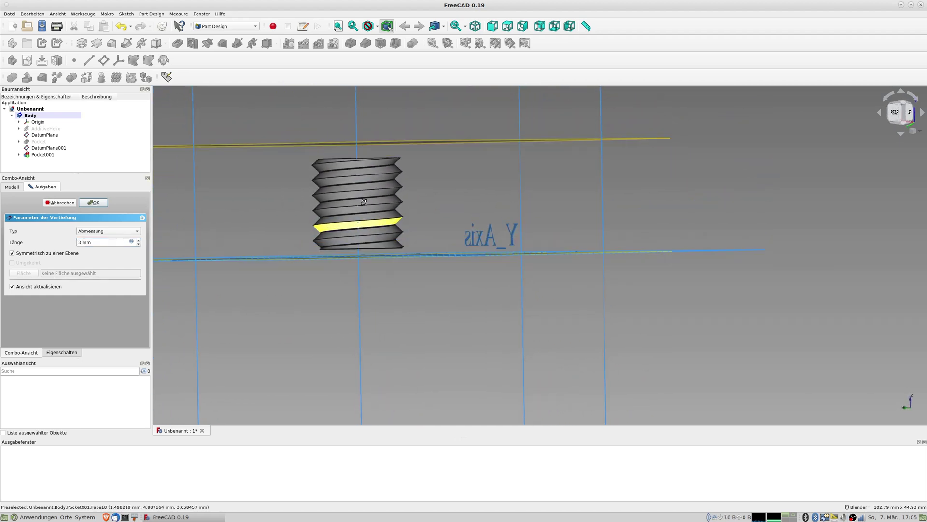
After the 3 mm multiple-solids error, accept the pocket at 4 mm instead.
left_click(95, 203)
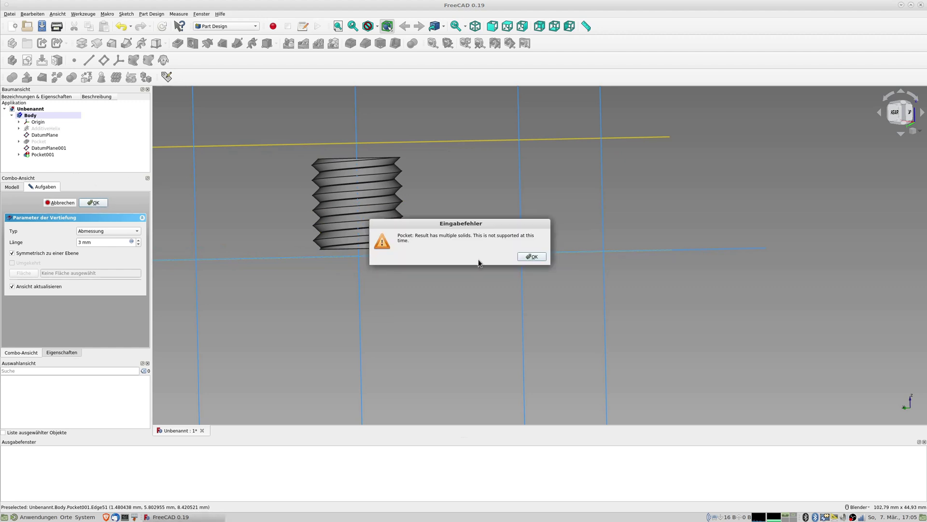
left_click(531, 257)
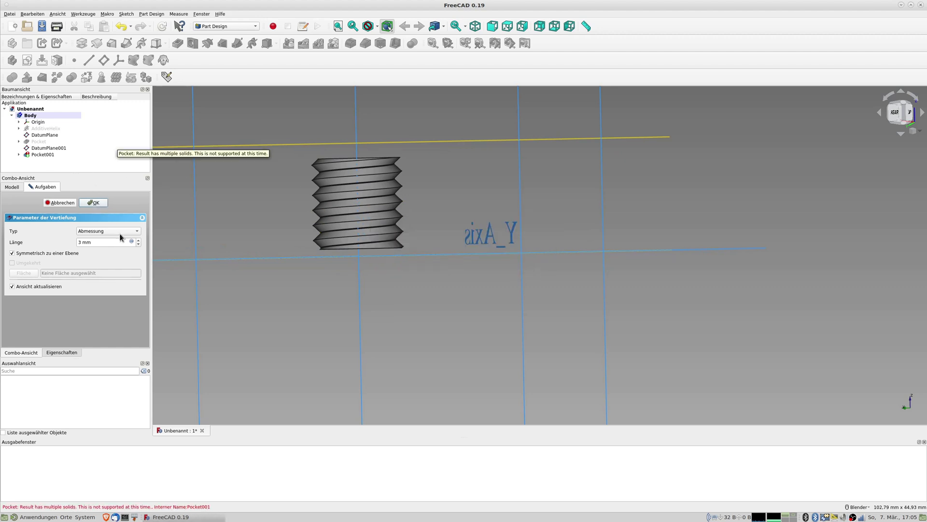
left_click(140, 241)
left_click(94, 203)
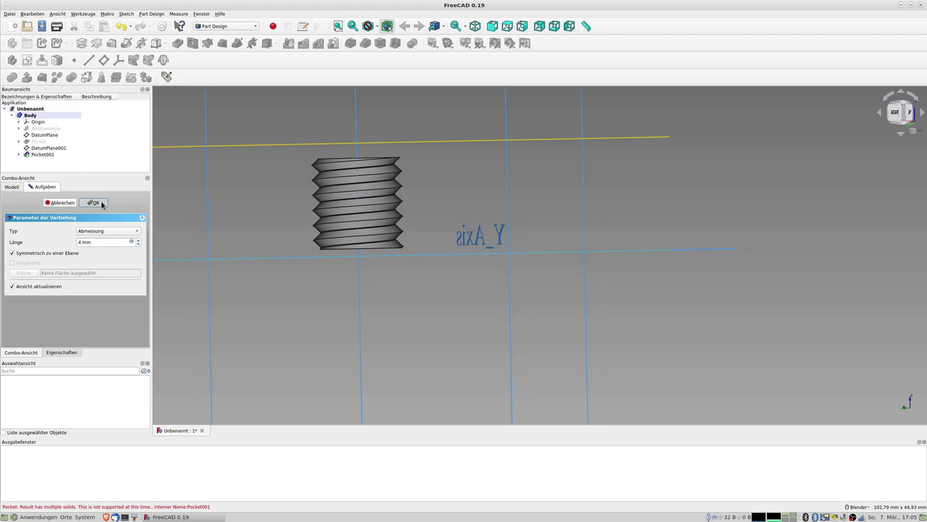
middle_click_drag(351, 201, 350, 216)
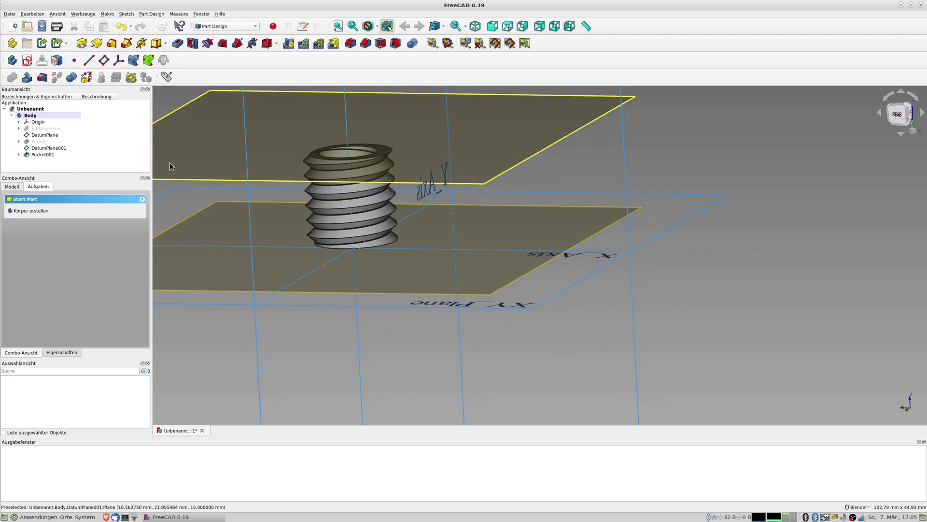
Hide DatumPlane001 and inspect the trimmed thread up close from several angles.
left_click(45, 148)
key("space")
mouse_move(167, 153)
middle_mouse_down()
mouse_move(366, 201)
mouse_move(335, 285)
mouse_move(346, 258)
middle_mouse_up()
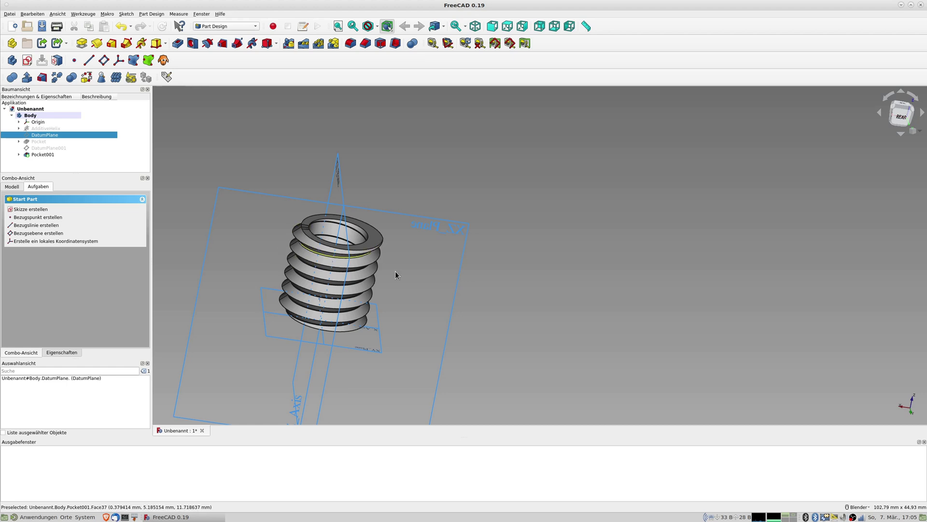
middle_click_drag(396, 274, 394, 292)
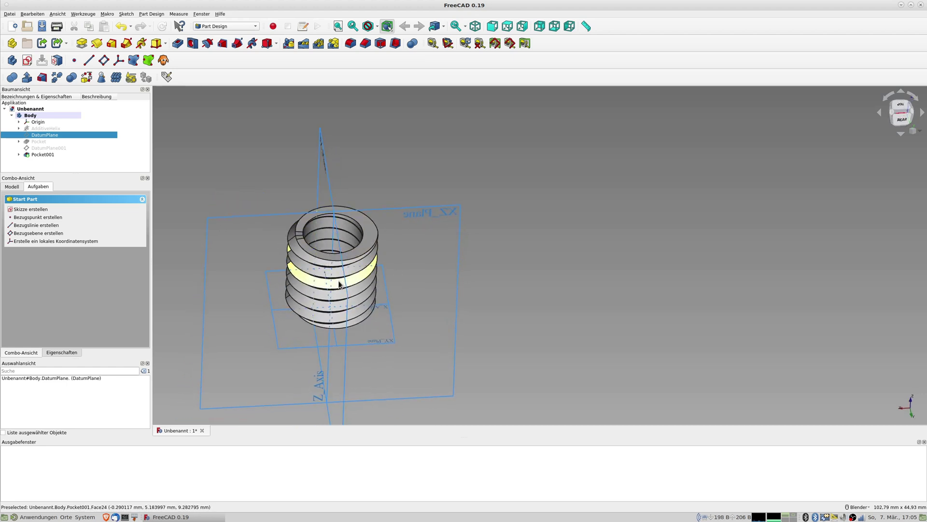
middle_click_drag(339, 284, 341, 259)
scroll(341, 260, "up", 5)
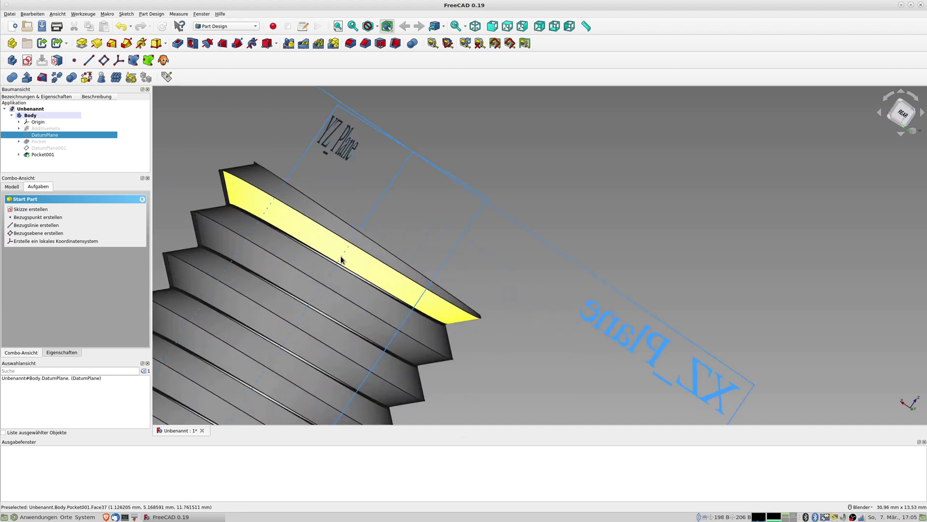
scroll(341, 259, "up", 3)
scroll(337, 261, "up", 3)
middle_click_drag(332, 267, 311, 307)
scroll(317, 267, "down", 6)
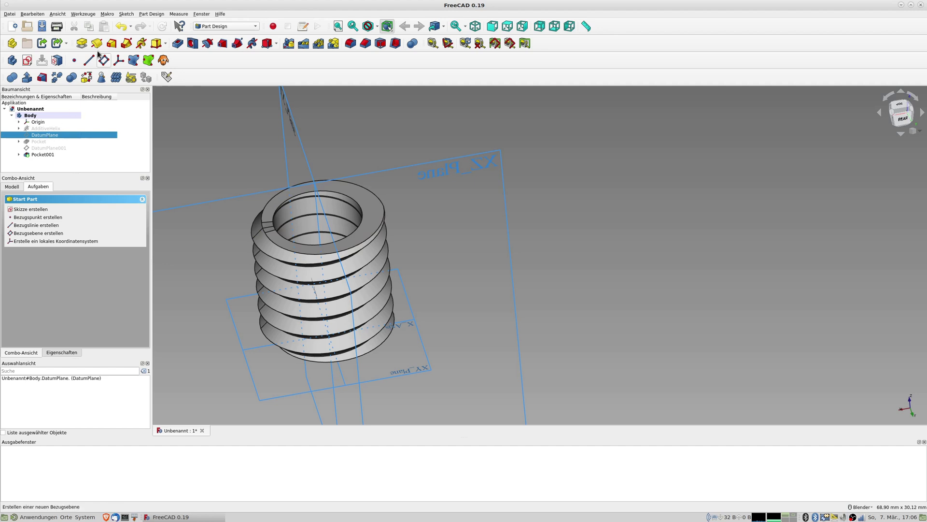
Draw an origin-centred circle constrained to 4.1 mm radius on the datum plane as Sketch003.
left_click(27, 62)
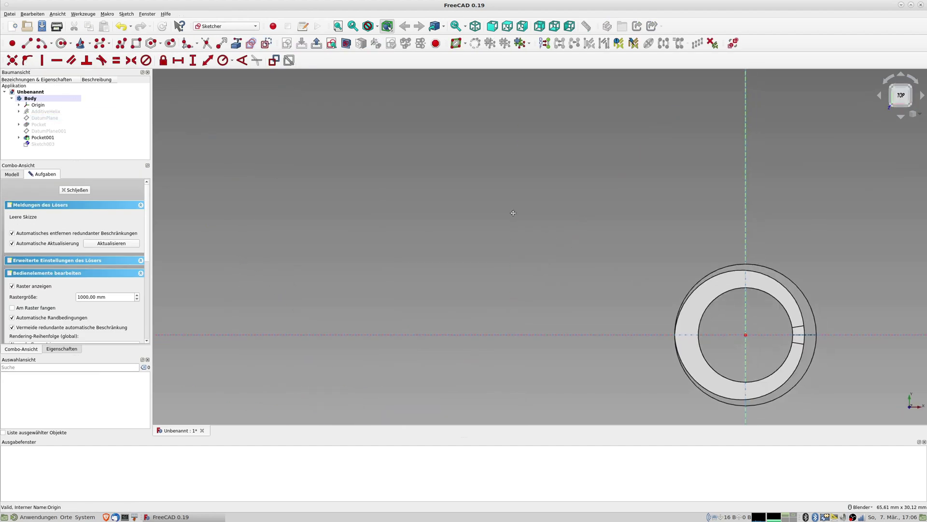
left_click(62, 43)
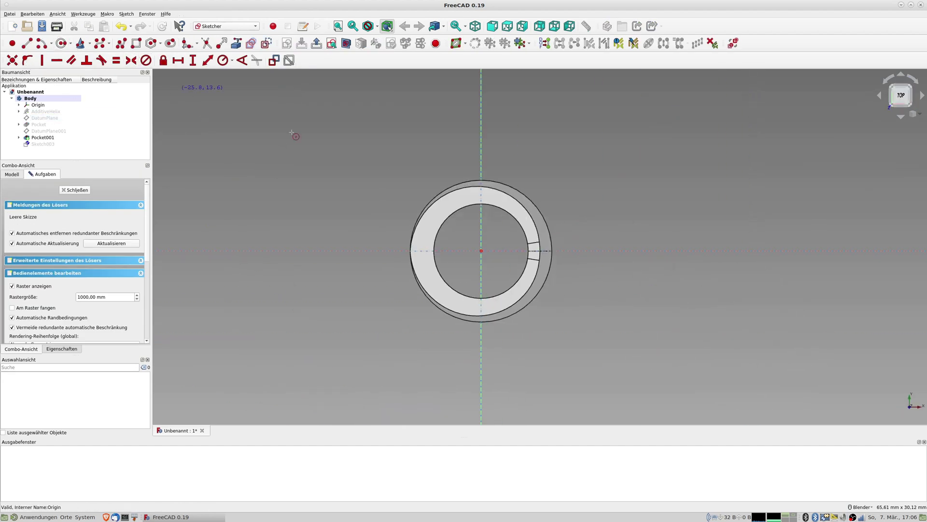
left_click(481, 251)
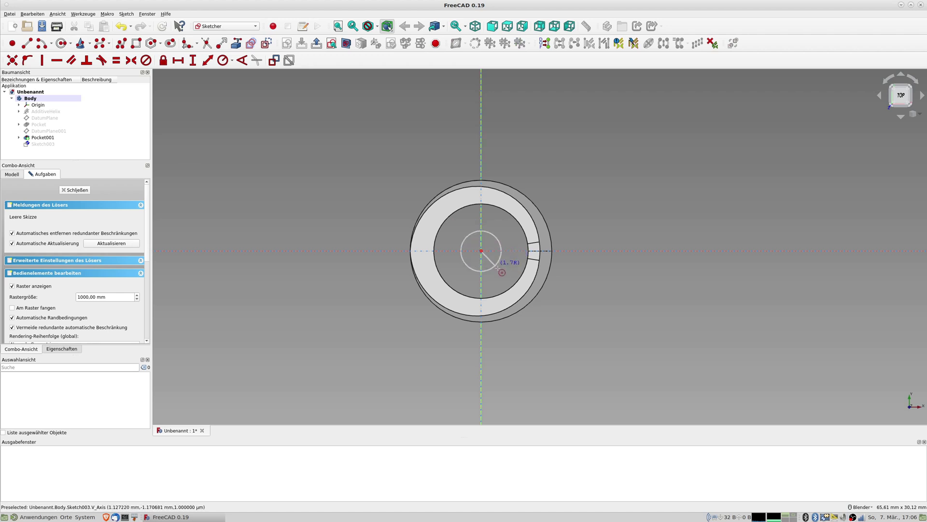
left_click(511, 284)
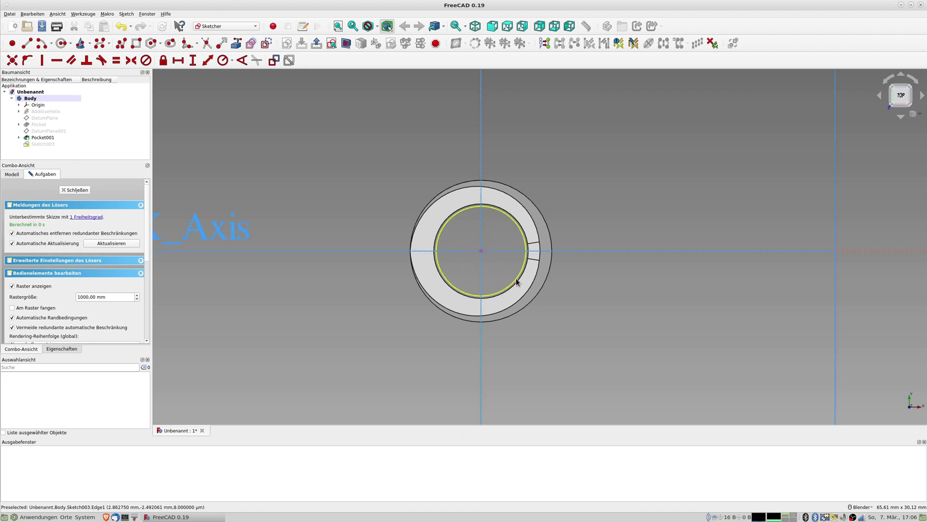
left_click(512, 284)
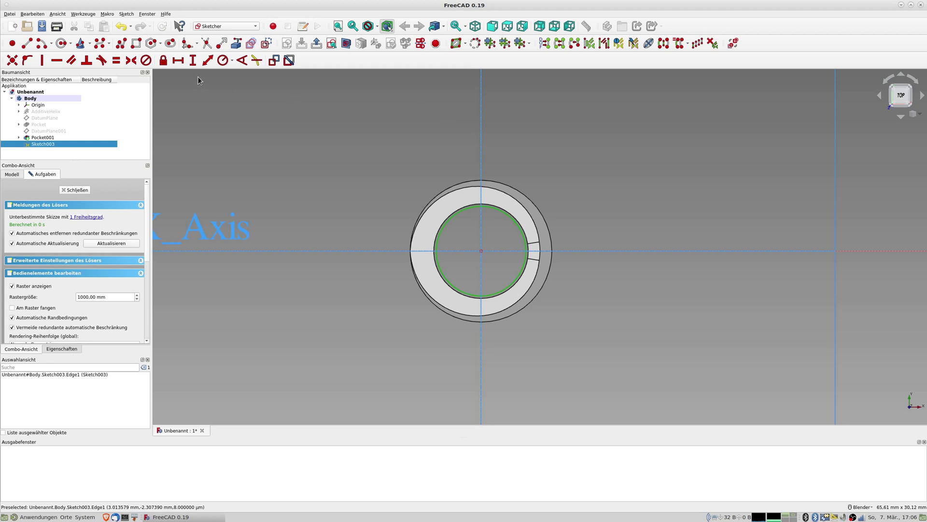
left_click(225, 61)
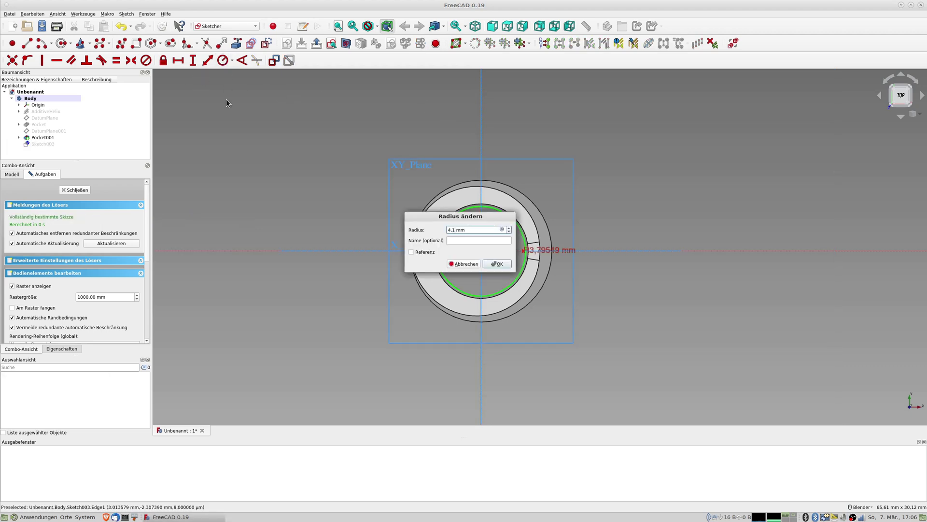
key("Return")
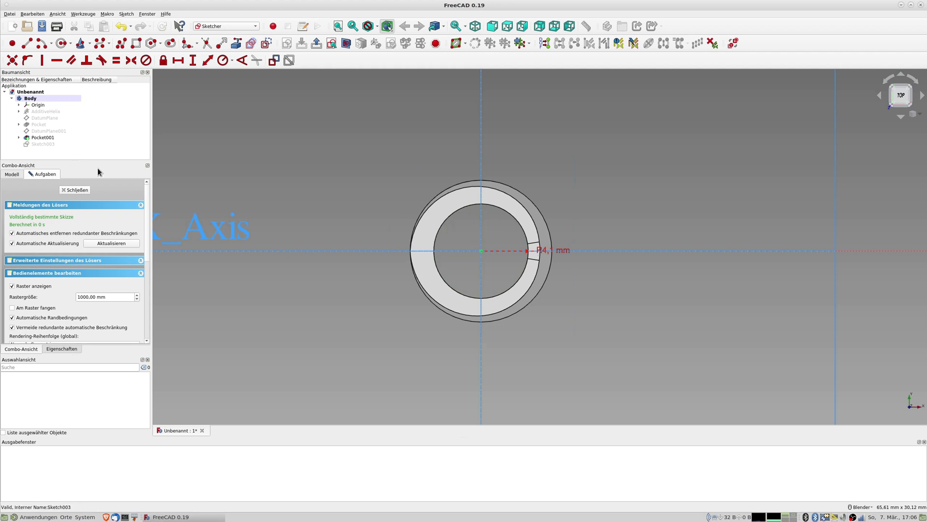
left_click(74, 189)
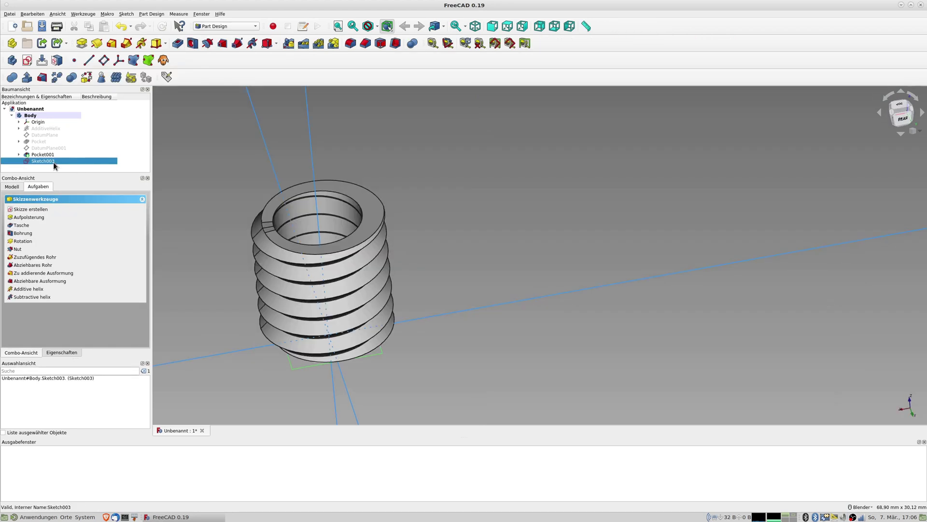
Pad the 4.1 mm circle sketch 15 mm to fill the thread's core.
left_click(81, 46)
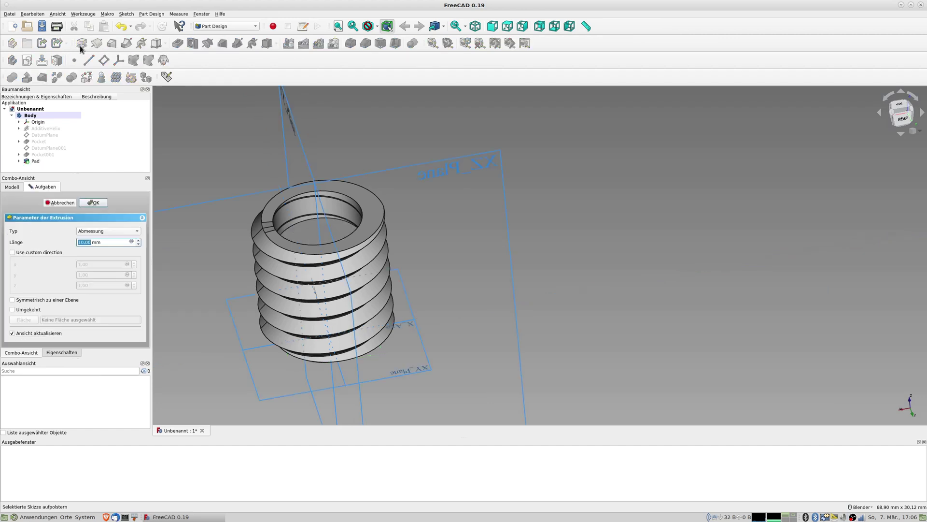
mouse_move(233, 160)
middle_mouse_down()
mouse_move(360, 227)
mouse_move(301, 243)
mouse_move(394, 177)
mouse_move(575, 155)
mouse_move(675, 205)
mouse_move(375, 172)
mouse_move(611, 234)
mouse_move(504, 212)
mouse_move(310, 275)
middle_mouse_up()
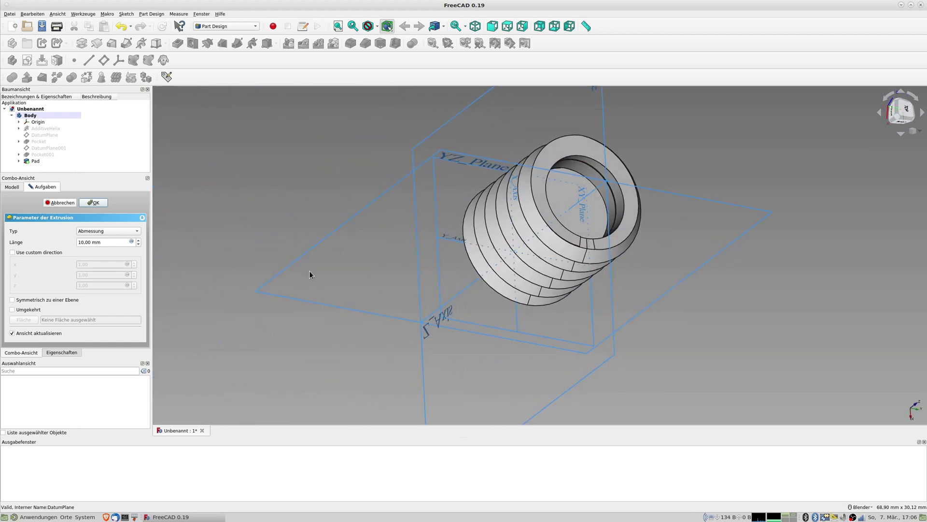
left_click(139, 241)
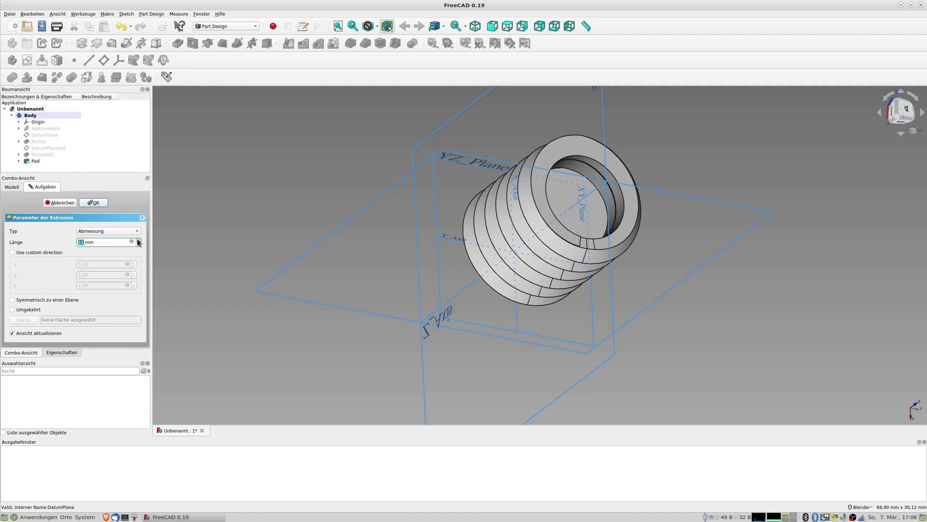
left_click(141, 241)
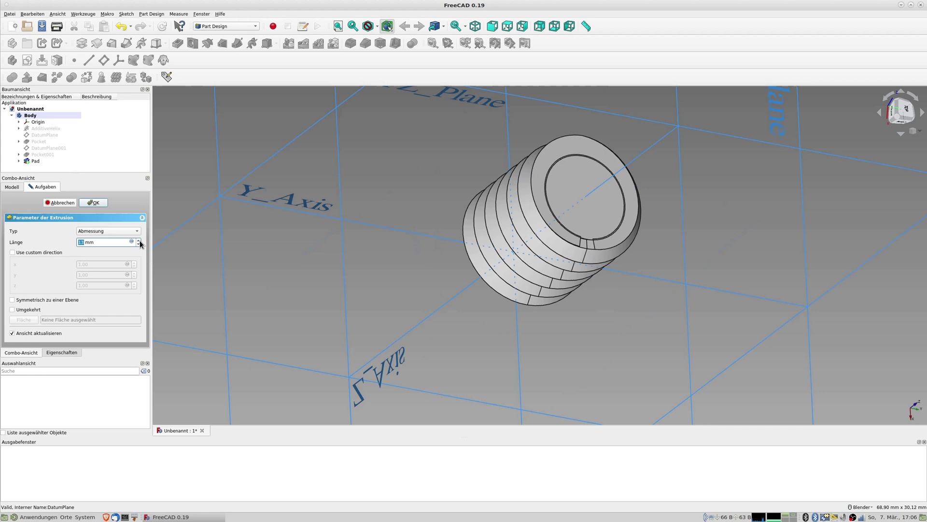
mouse_move(332, 241)
middle_mouse_down()
mouse_move(337, 222)
mouse_move(424, 195)
middle_mouse_up()
scroll(338, 222, "up", 3)
scroll(337, 222, "down", 2)
scroll(425, 195, "down", 2)
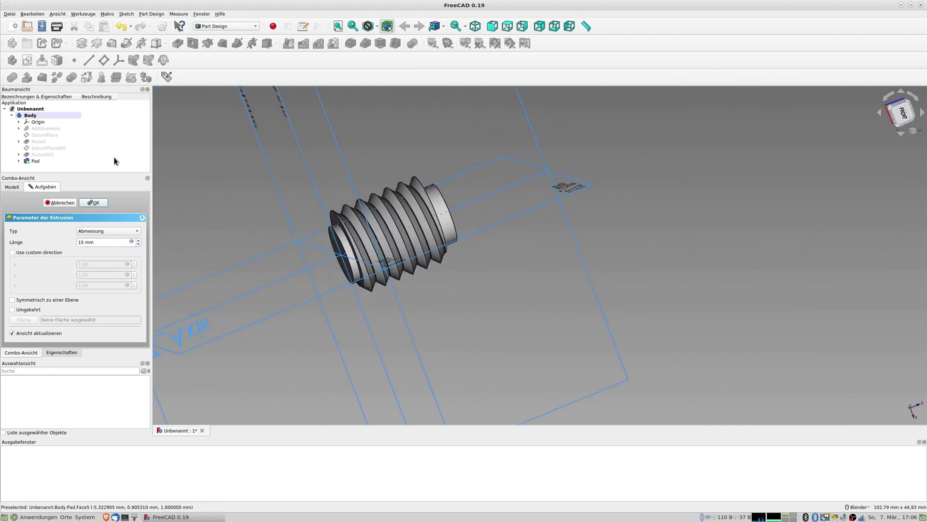
left_click(94, 202)
Inspect the padded bolt and expand AdditiveHelix to reveal its profile sketch.
mouse_move(314, 199)
middle_mouse_down()
mouse_move(353, 261)
mouse_move(337, 163)
middle_mouse_up()
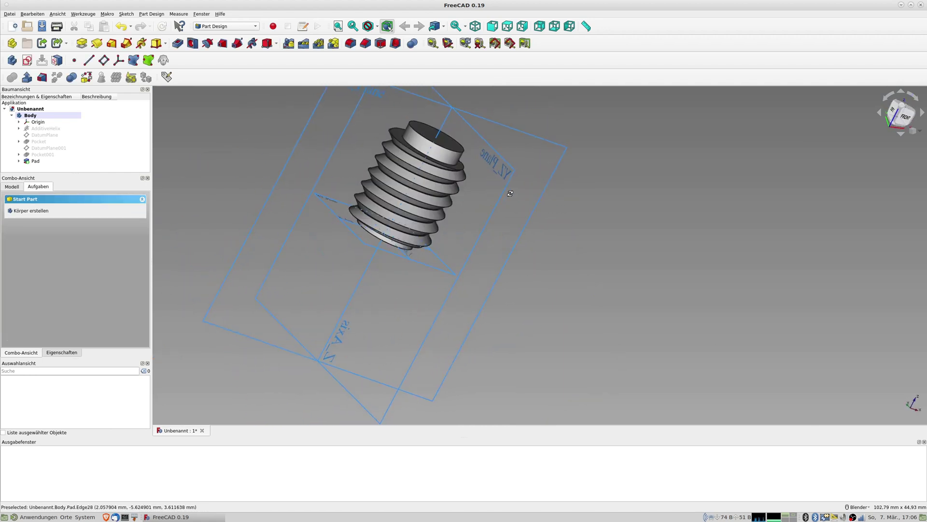
middle_click_drag(488, 217, 367, 193)
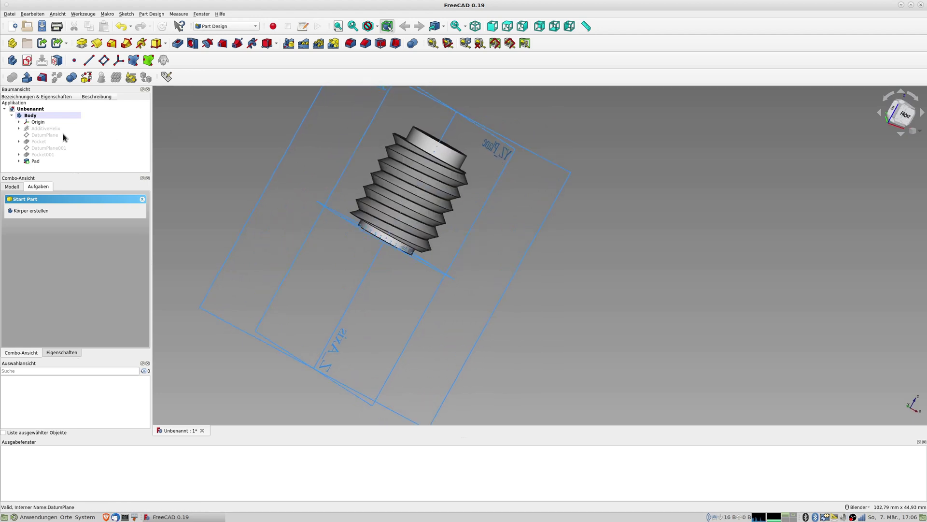
left_click(19, 129)
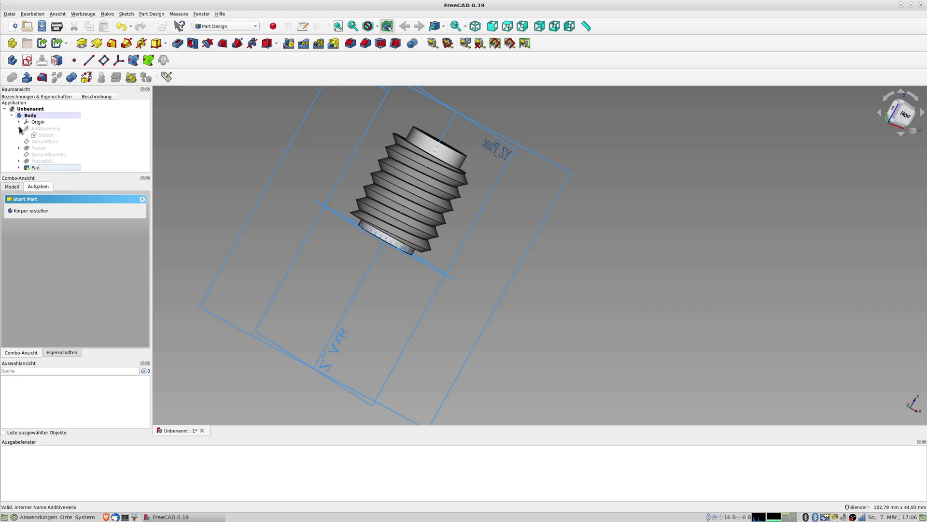
Change the thread profile to 1.5 mm height and 0.7 mm tip width.
double_click(47, 135)
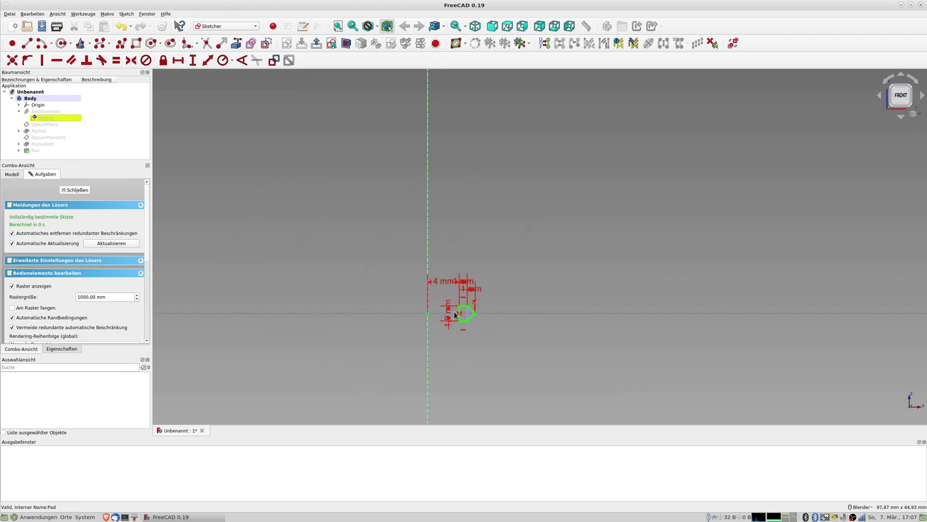
scroll(483, 333, "up", 2)
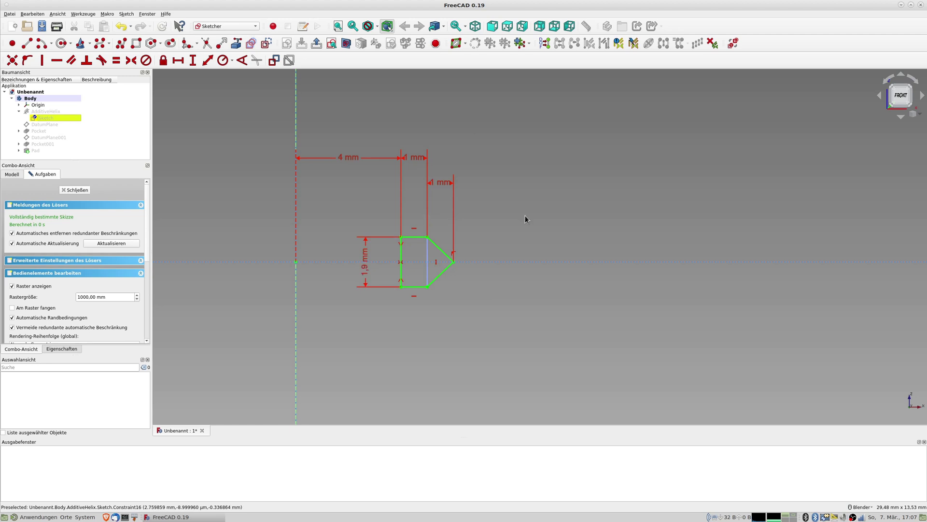
double_click(367, 274)
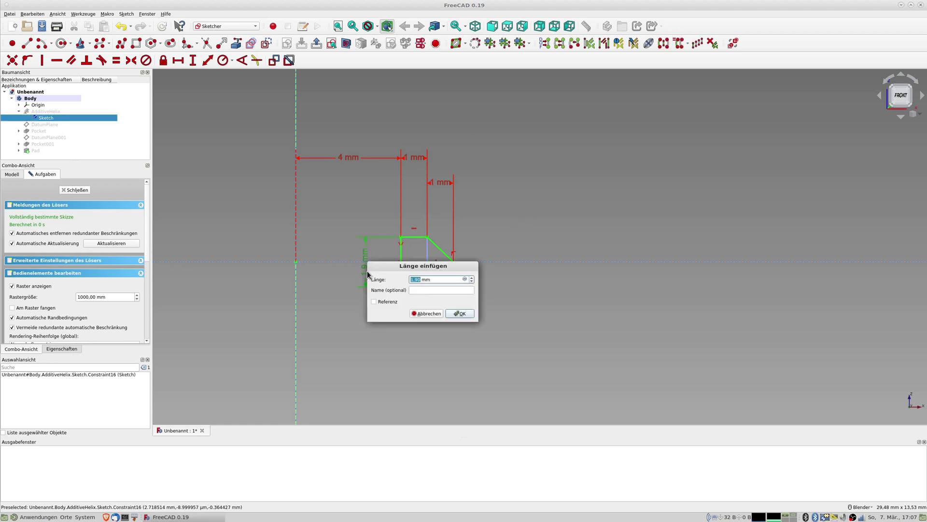
key("Return")
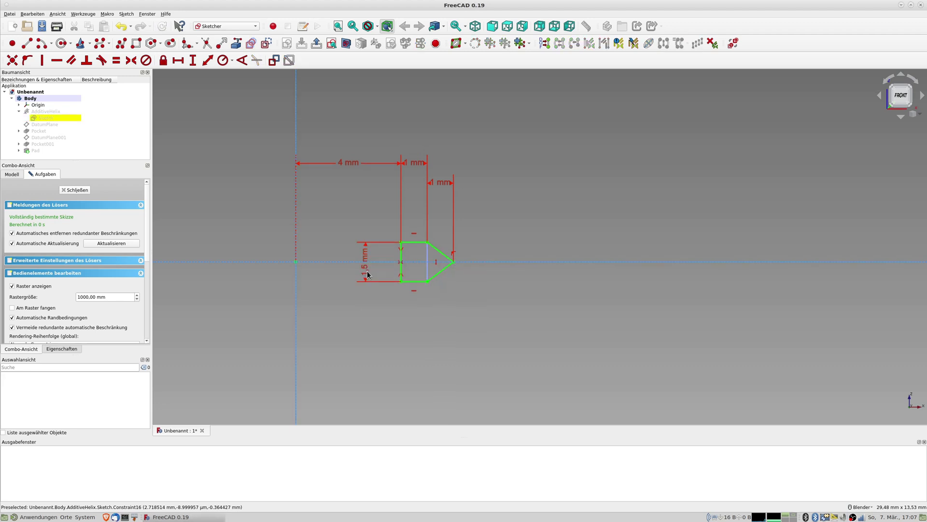
double_click(441, 183)
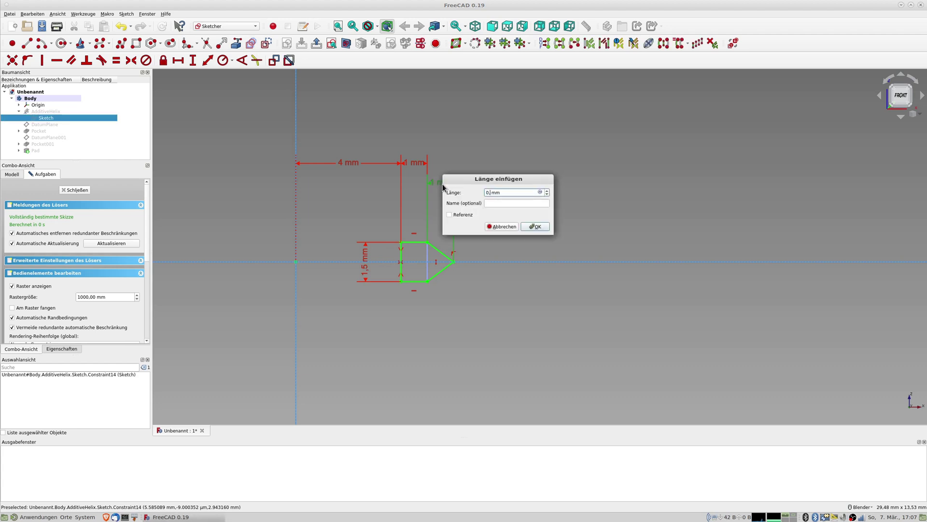
key("Return")
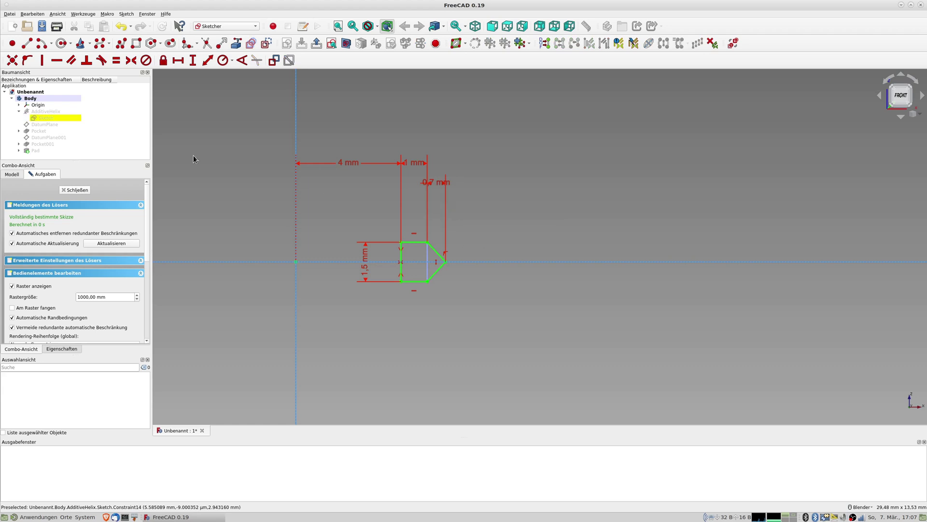
left_click(84, 192)
Orbit and zoom in to inspect the reshaped thread.
mouse_move(407, 196)
middle_mouse_down()
mouse_move(415, 185)
mouse_move(380, 227)
mouse_move(423, 127)
middle_mouse_up()
scroll(417, 151, "up", 2)
scroll(418, 145, "up", 3)
scroll(419, 142, "up", 2)
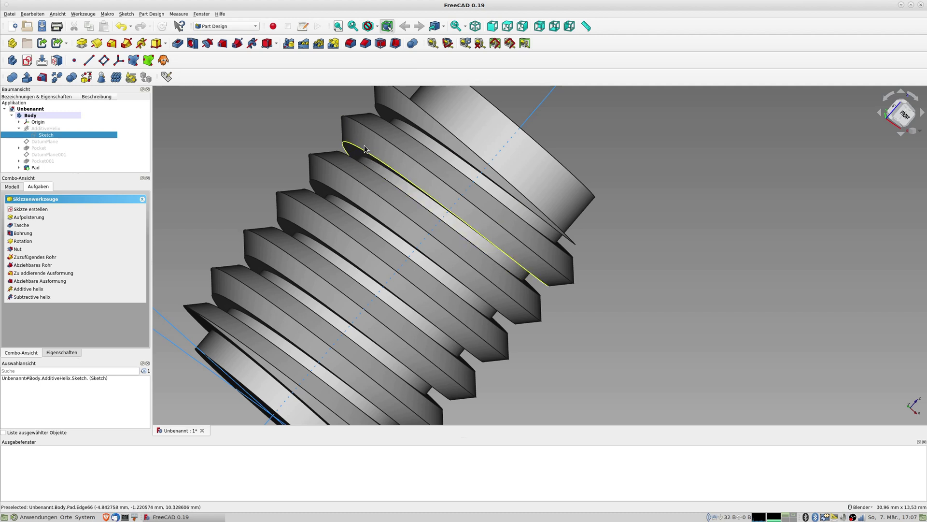
Reopen the AdditiveHelix profile sketch and zoom in to check the 1.5 mm and 0.7 mm dimensions.
middle_click_drag(387, 163, 385, 171)
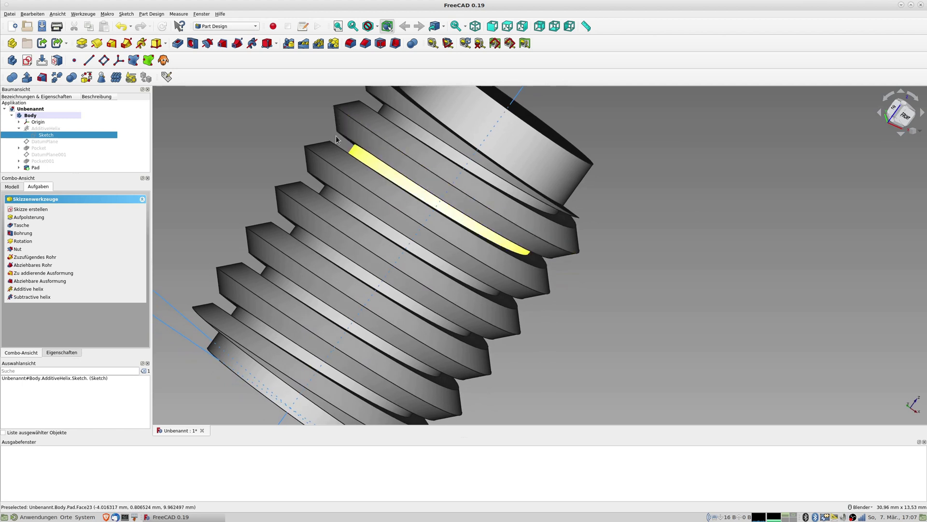
double_click(43, 137)
scroll(461, 237, "up", 3)
scroll(473, 260, "up", 2)
scroll(479, 289, "up", 5)
scroll(458, 169, "down", 3)
scroll(460, 269, "up", 4)
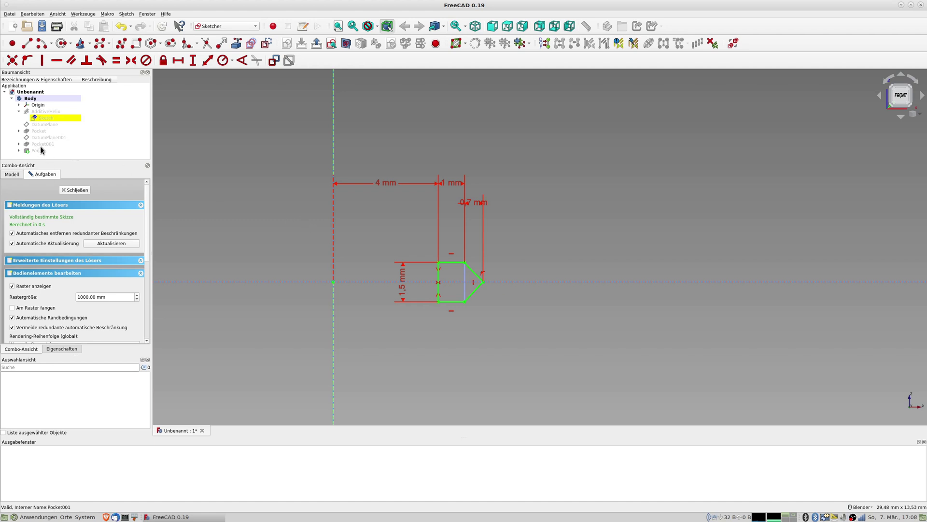
Change Sketch003's core circle radius from 4.1 mm to 5.1 mm.
left_click(20, 150)
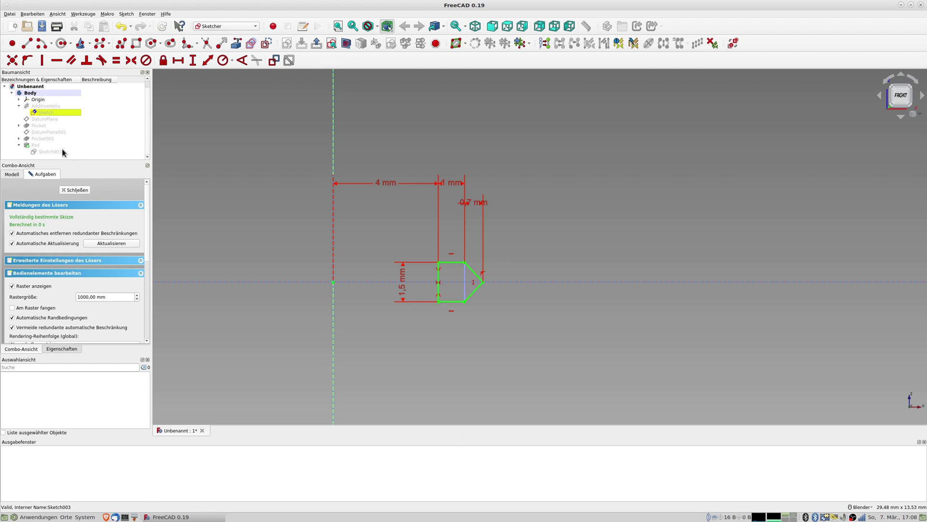
left_click(60, 151)
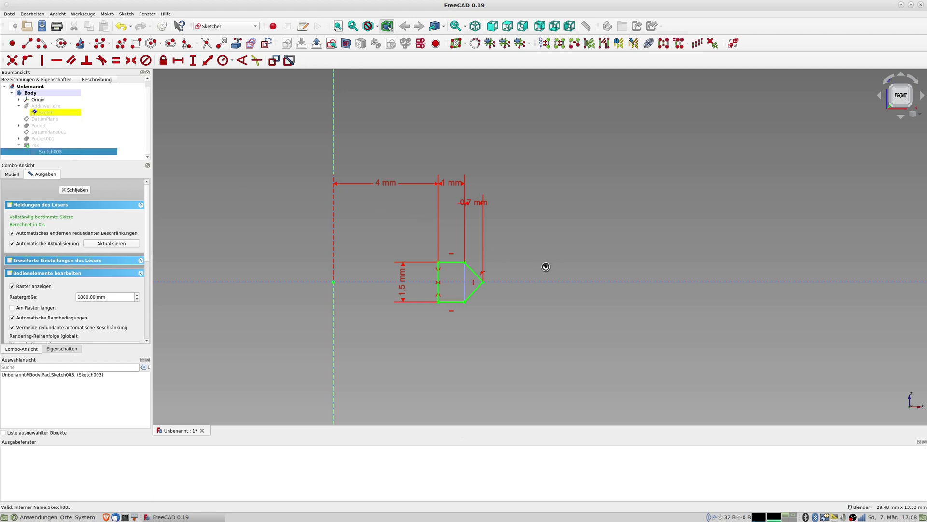
key("Return")
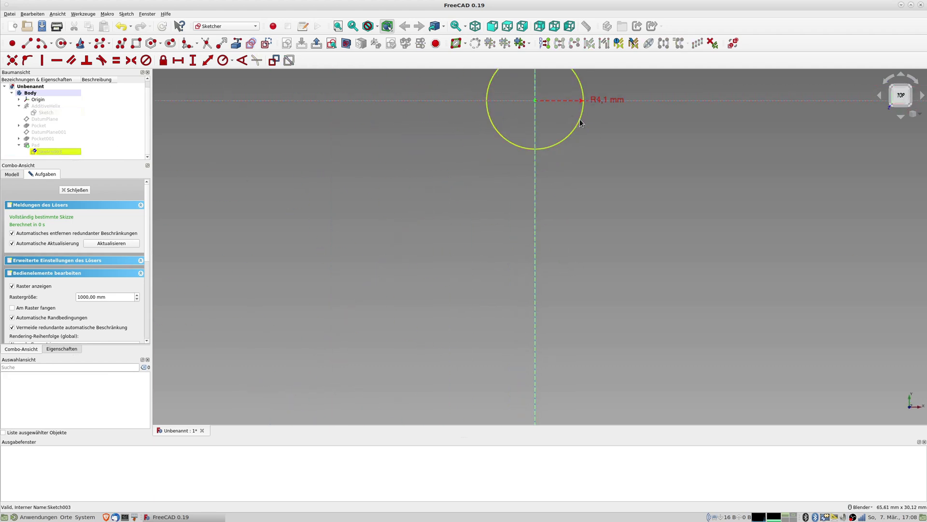
scroll(442, 230, "up", 5)
left_click(393, 216)
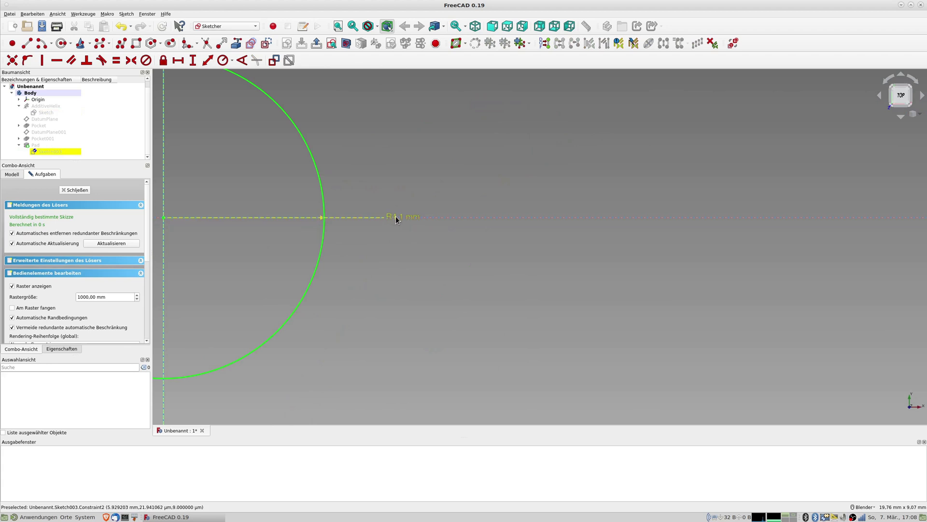
double_click(395, 216)
type("5.1")
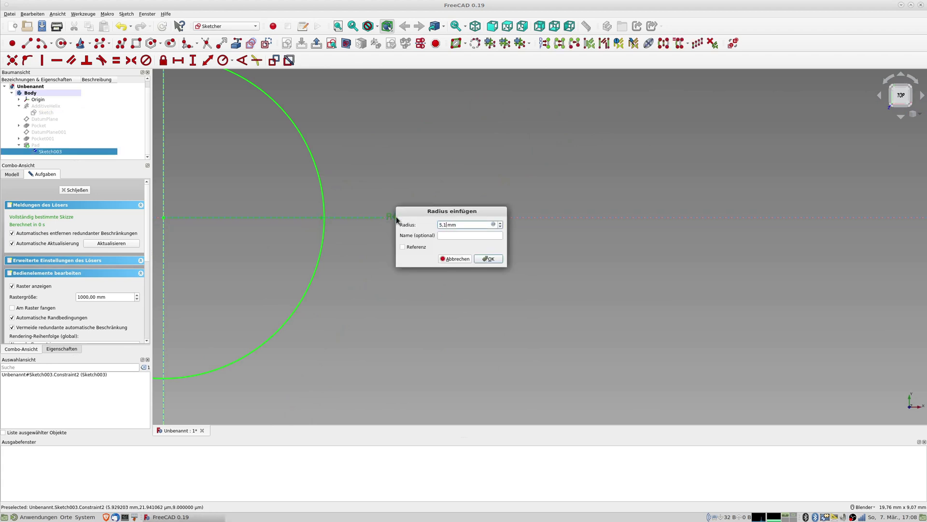
key("Return")
scroll(234, 249, "down", 3)
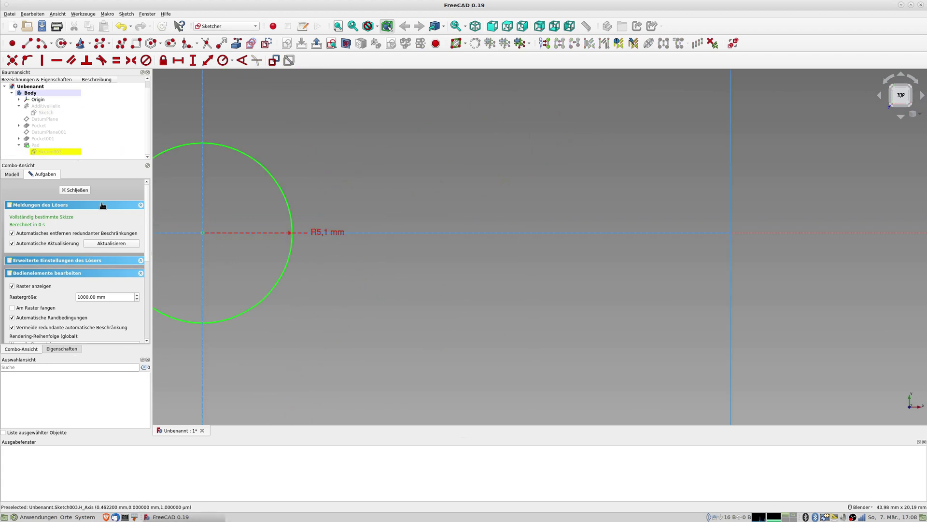
left_click(82, 187)
Orbit and zoom to view the threaded part with its thicker core.
scroll(419, 236, "down", 4)
mouse_move(418, 236)
middle_mouse_down()
mouse_move(414, 279)
mouse_move(401, 211)
middle_mouse_up()
scroll(416, 251, "up", 4)
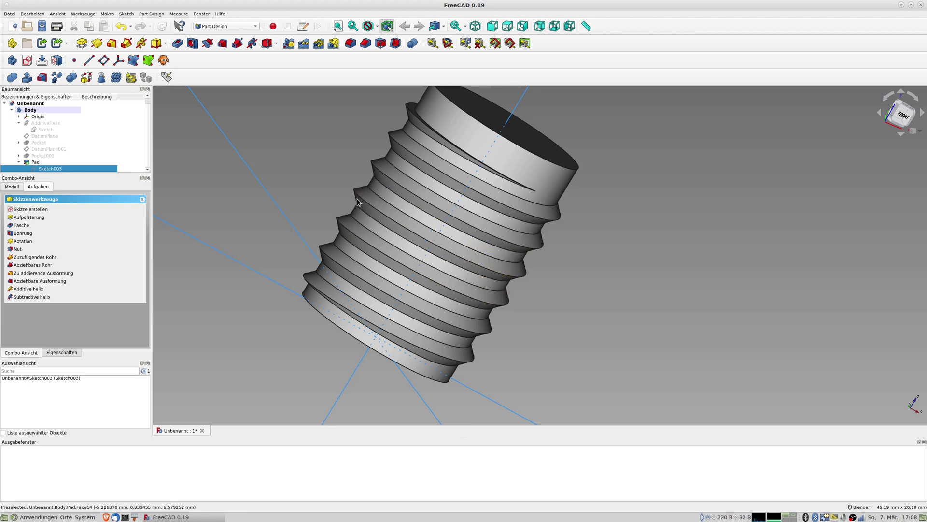
Zoom out and select the threaded part's Body to hide it from view.
scroll(434, 211, "down", 2)
scroll(435, 212, "down", 2)
middle_click_drag(435, 211, 425, 232)
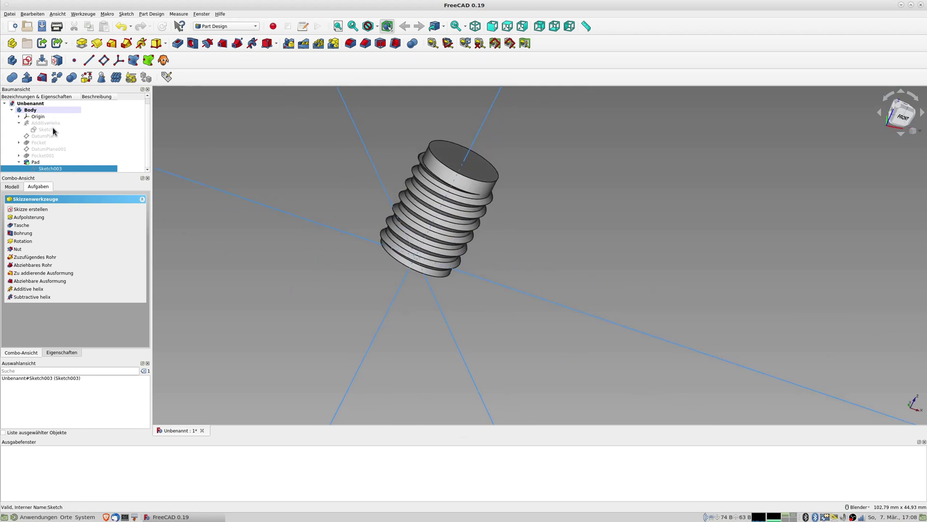
scroll(511, 227, "down", 3)
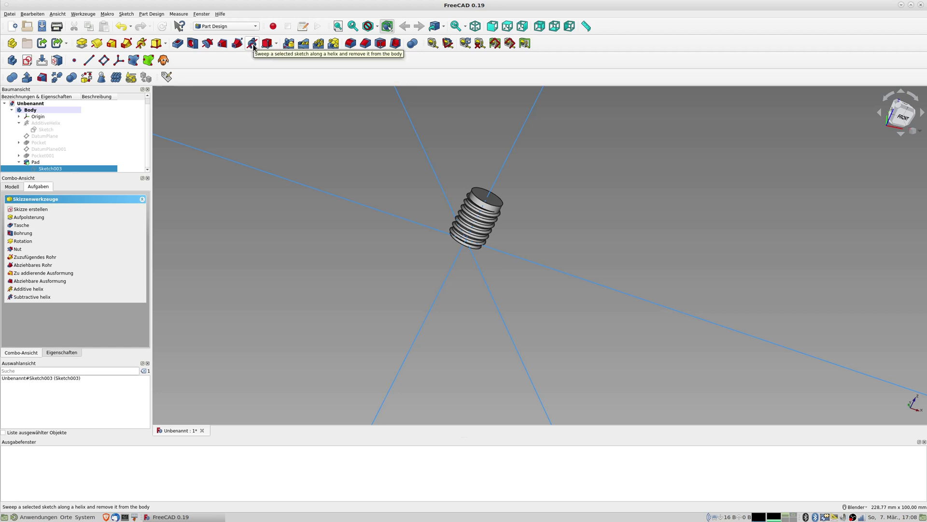
scroll(488, 208, "down", 2)
scroll(488, 208, "down", 1)
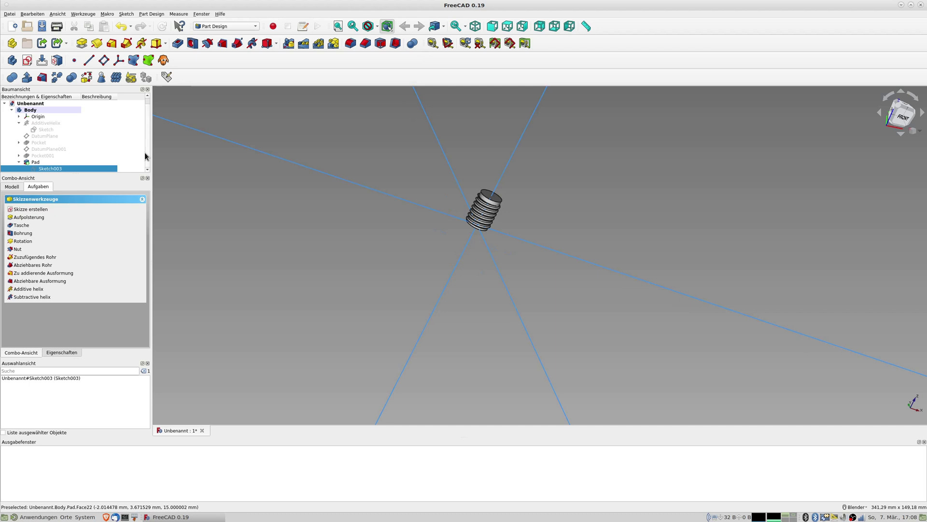
left_click(31, 110)
Hide the bolt, create Body001 and start a sketch on XY_Plane001.
key("space")
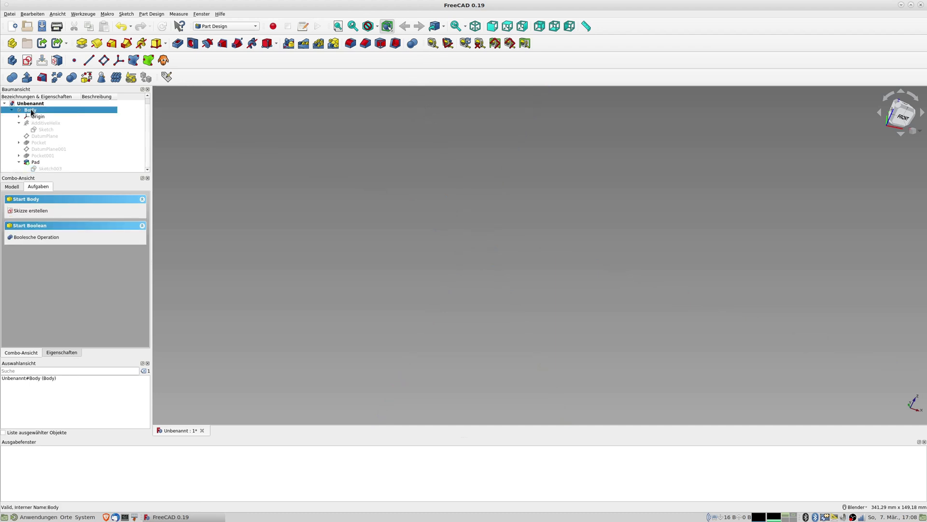
left_click(12, 59)
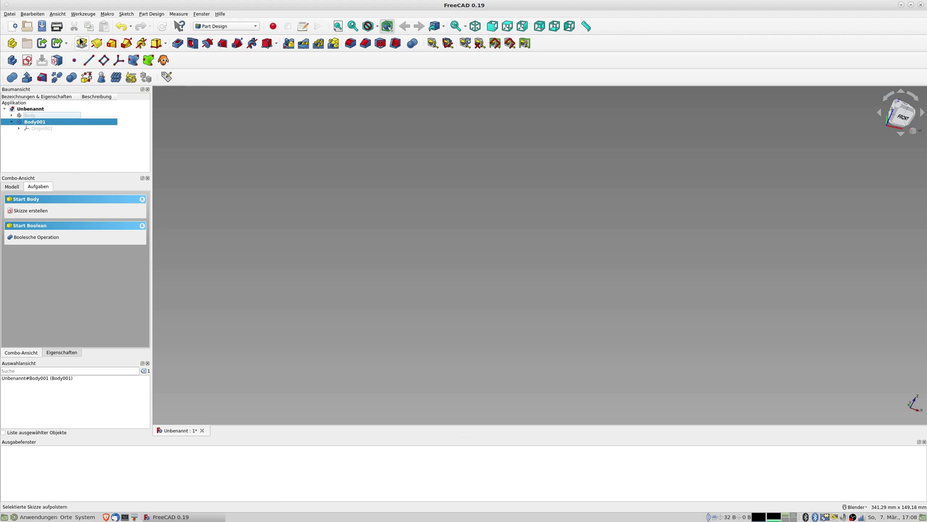
left_click(27, 59)
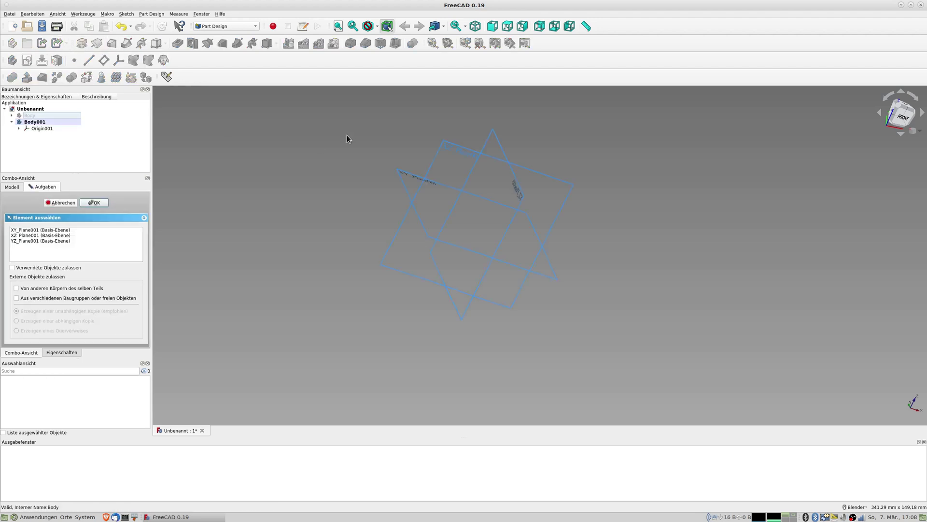
left_click(35, 230)
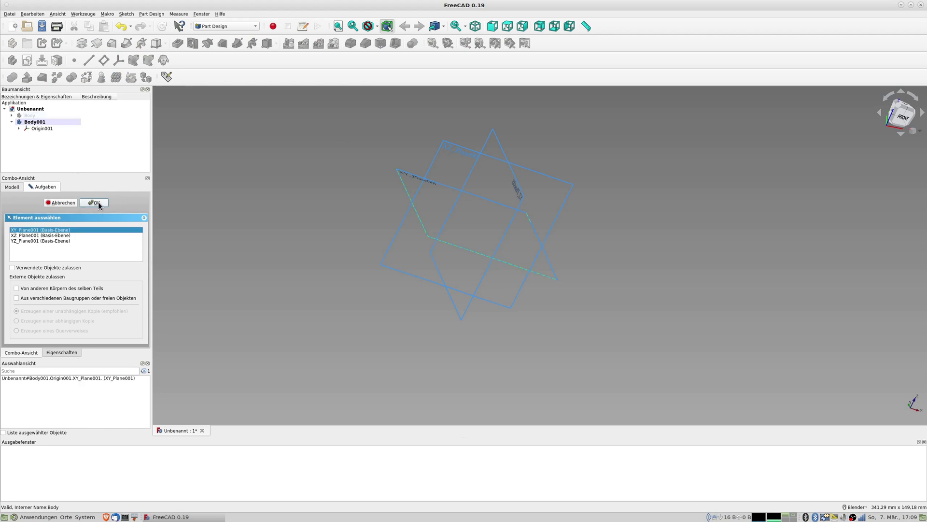
left_click(98, 202)
Draw a rectangle around the origin and try a symmetric corner constraint, then undo it.
left_click(136, 43)
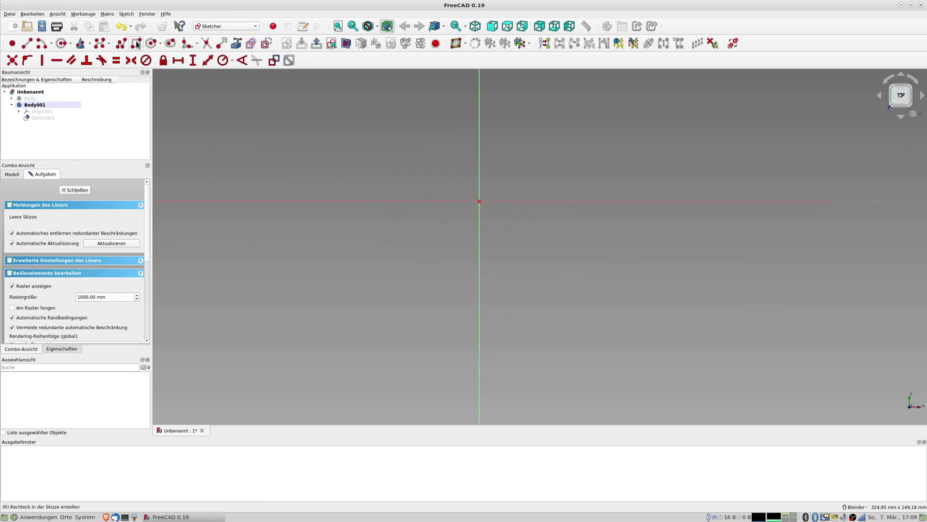
left_click(455, 165)
left_click(532, 248)
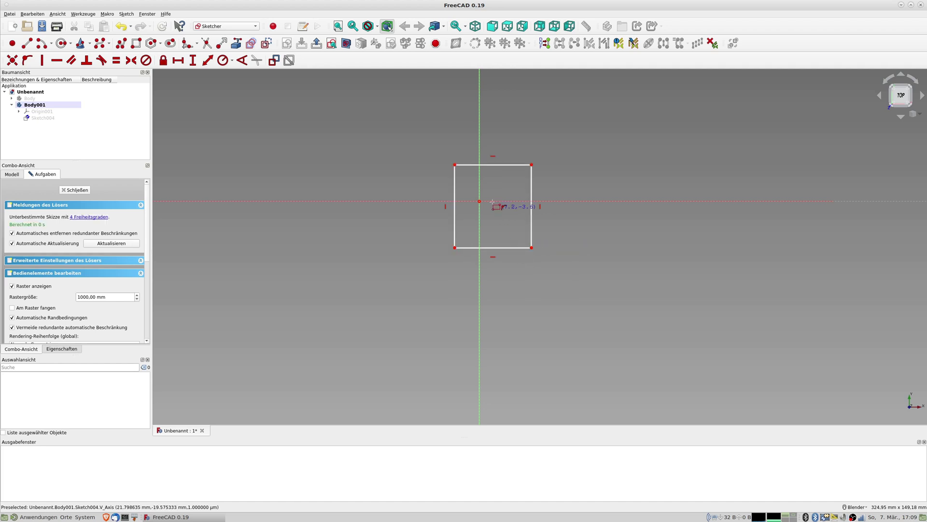
left_click(454, 165)
left_click(479, 201)
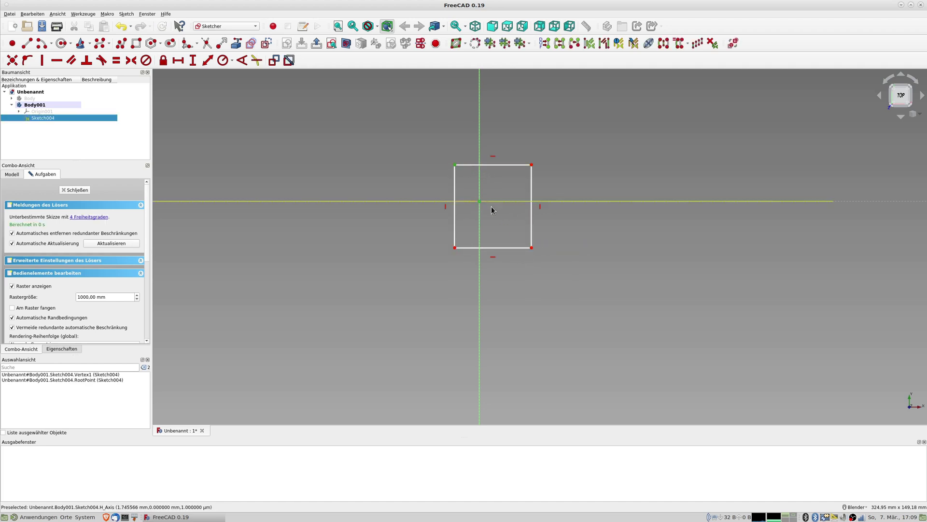
left_click(531, 248)
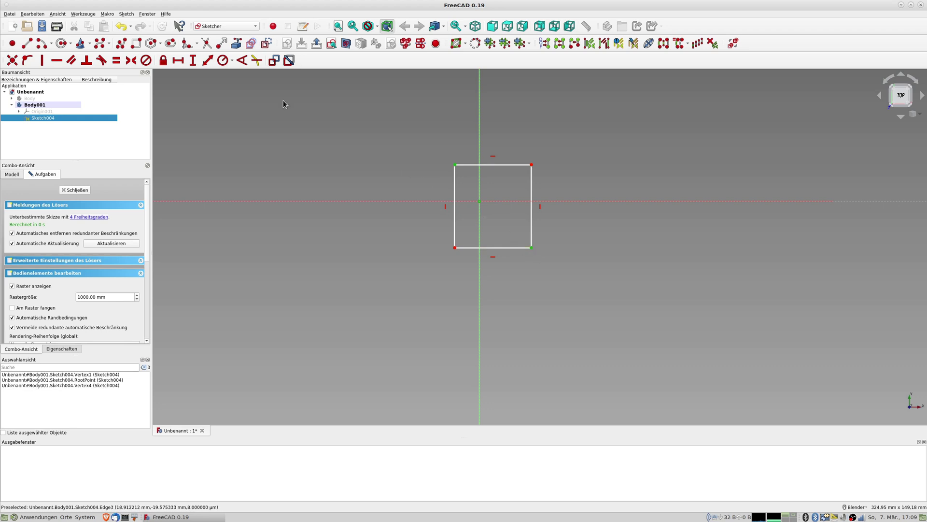
left_click(131, 60)
scroll(475, 211, "up", 5)
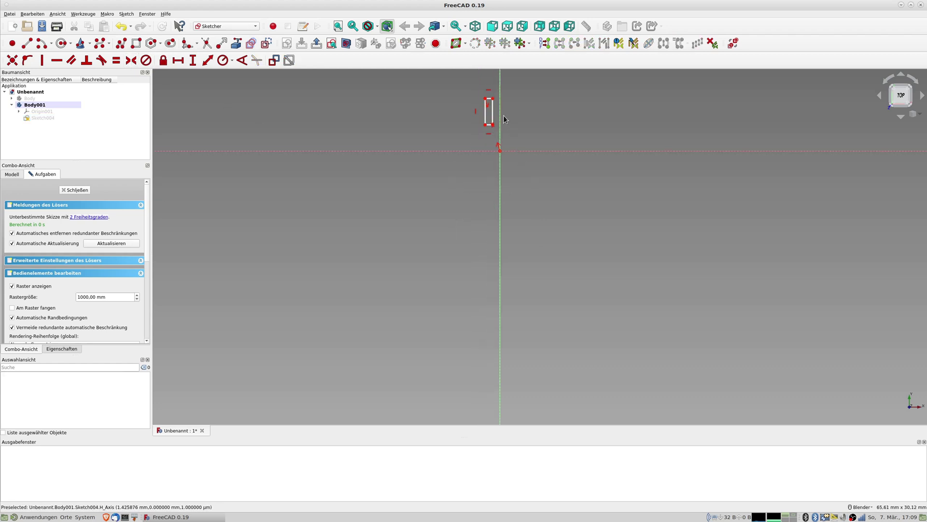
key("ctrl+z")
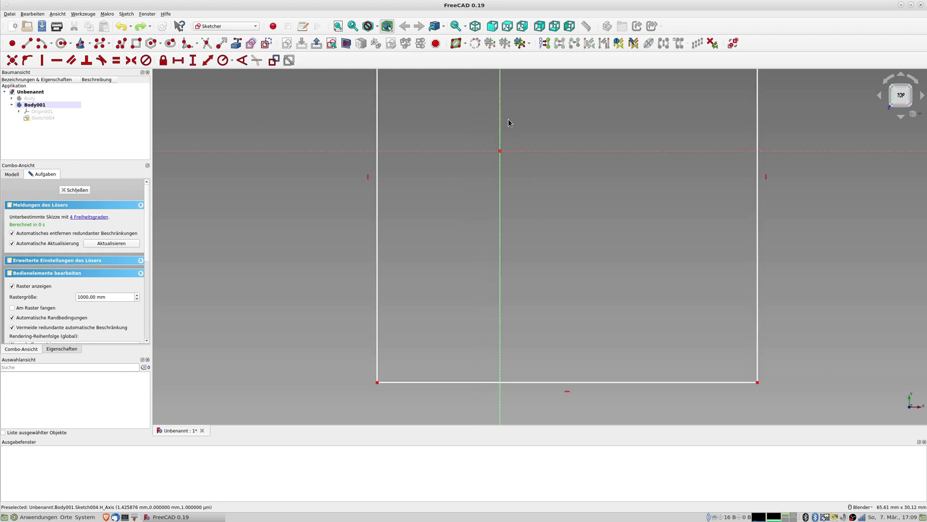
scroll(546, 174, "down", 6)
Centre the rectangle symmetrically on the origin and make its top and left edges equal.
left_click(495, 111)
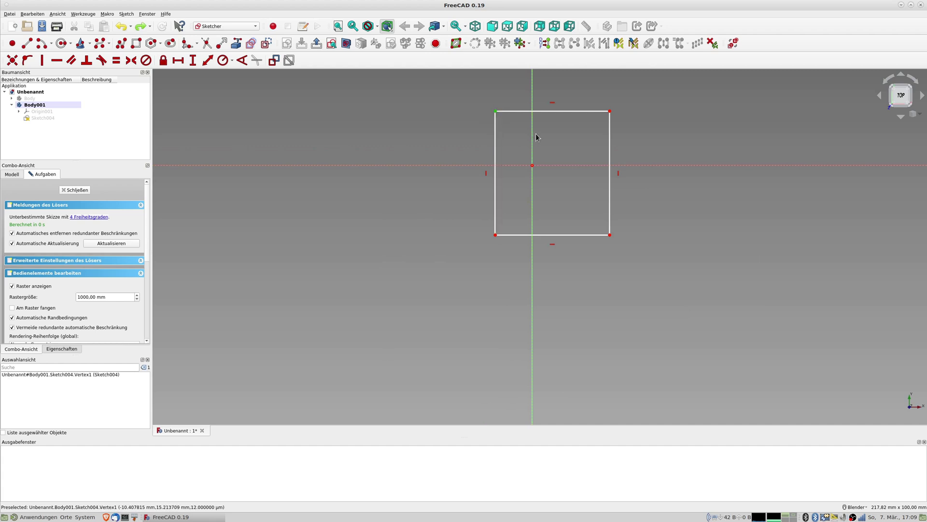
left_click(608, 235)
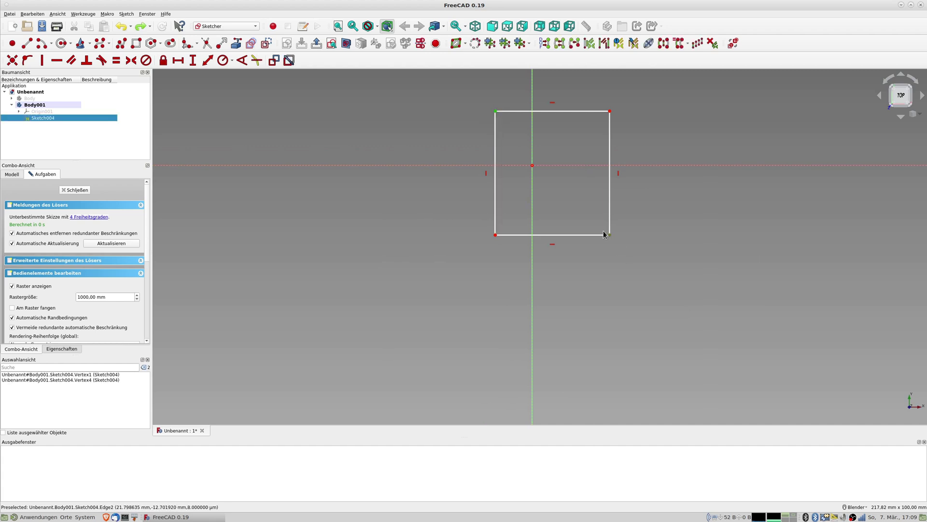
left_click(532, 165)
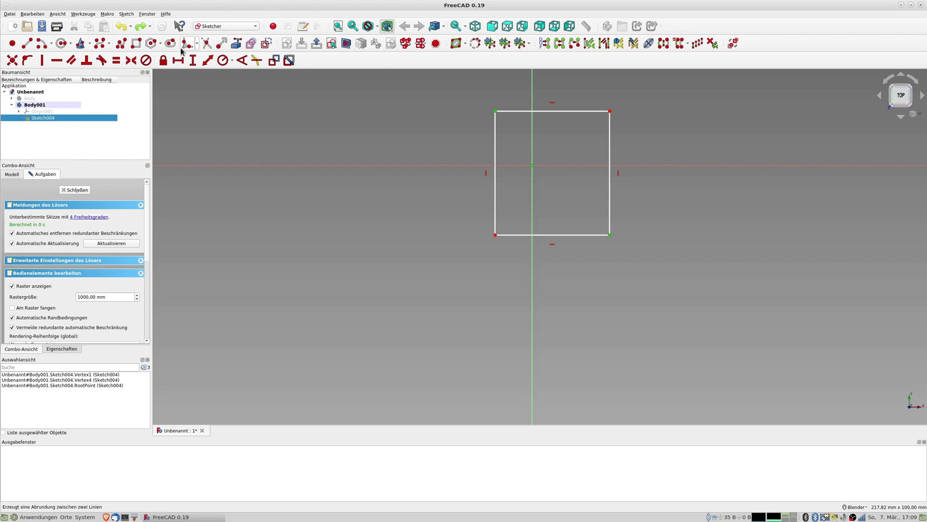
left_click(131, 61)
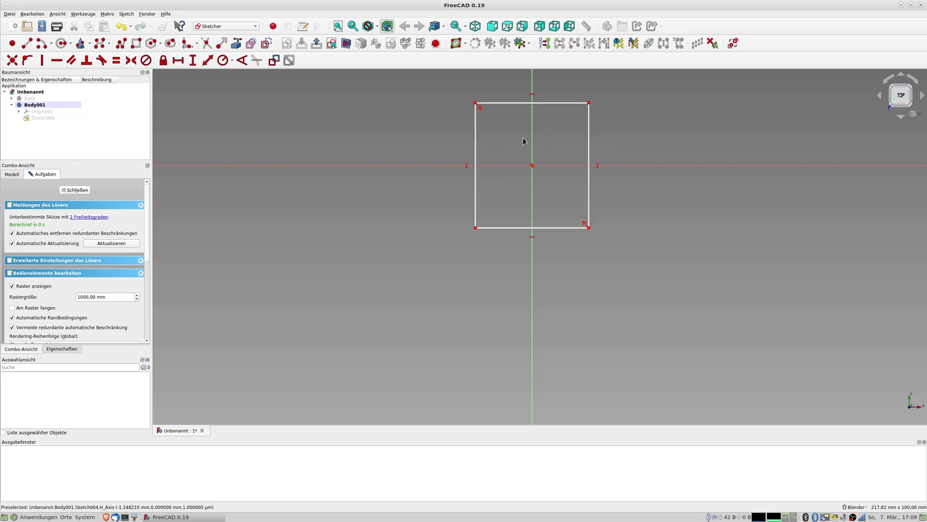
left_click(476, 129)
left_click(492, 104)
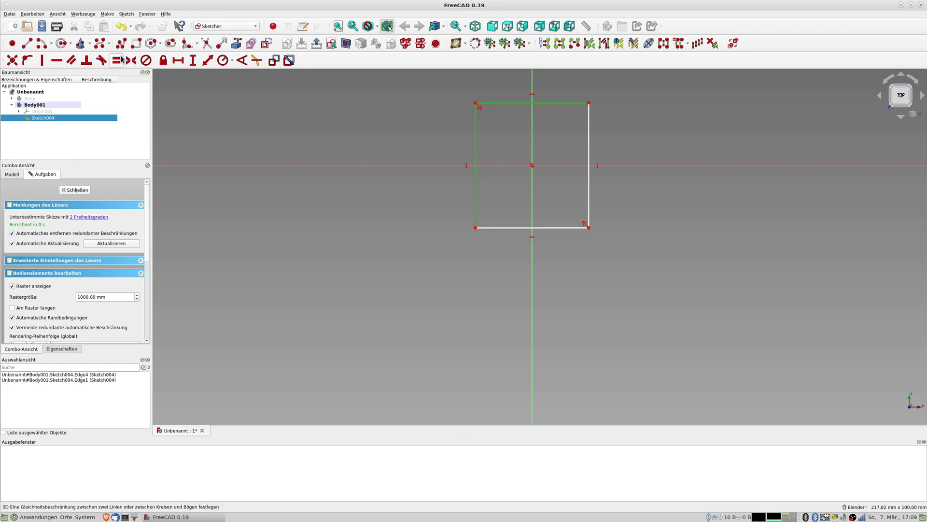
left_click(116, 60)
Dimension the top edge to 30 mm horizontally and close the sketch.
left_click(508, 106)
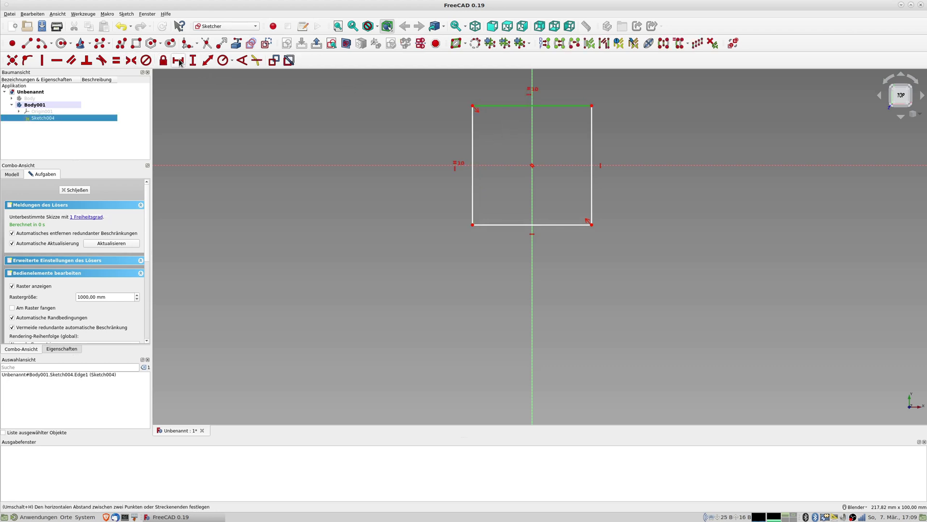
left_click(183, 65)
type("30")
key("Return")
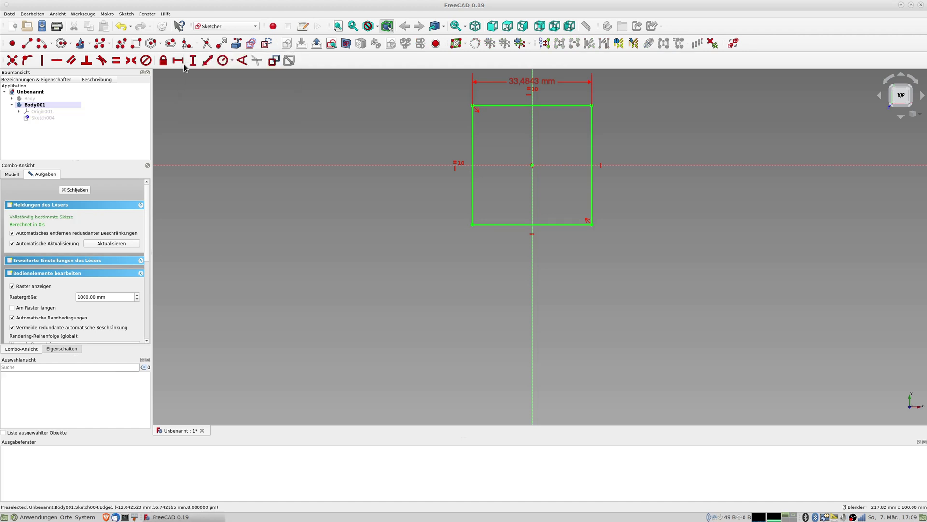
middle_click_drag(642, 214, 568, 200)
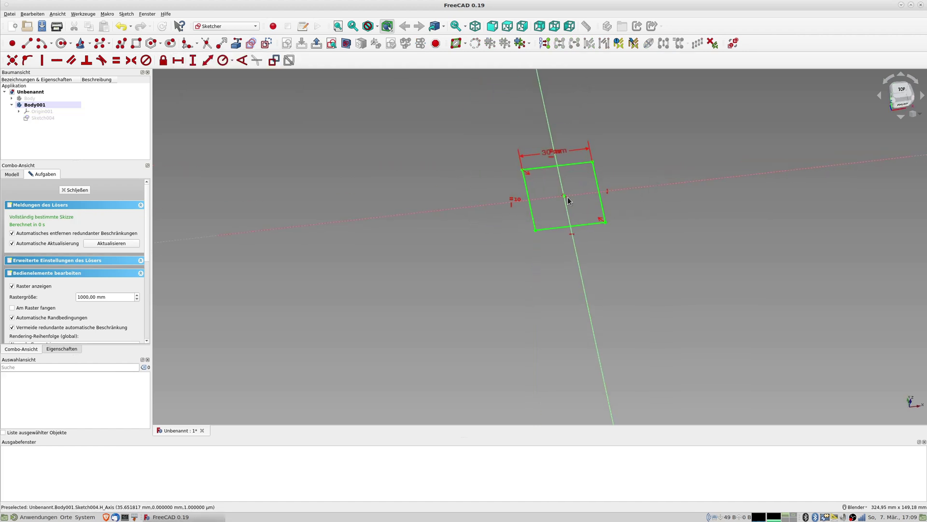
left_click(82, 190)
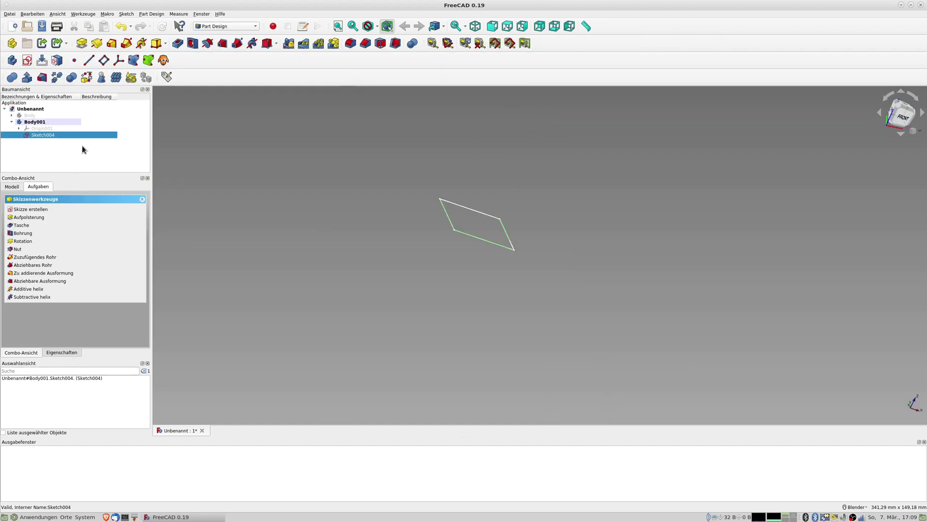
Pad Sketch004 by 10 mm into a solid block and select its top face.
left_click(81, 43)
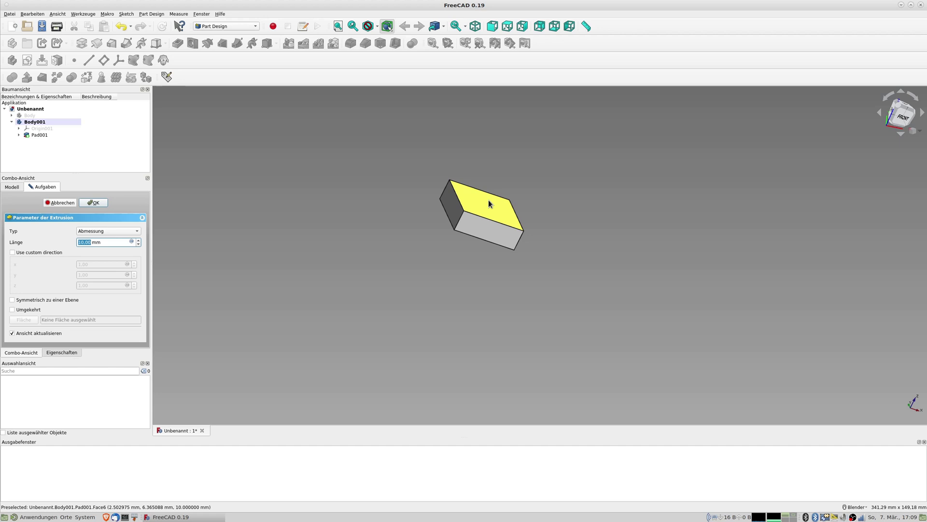
mouse_move(488, 203)
middle_mouse_down()
mouse_move(433, 267)
mouse_move(542, 304)
middle_mouse_up()
scroll(542, 304, "up", 2)
mouse_move(404, 287)
middle_mouse_down()
mouse_move(361, 276)
mouse_move(383, 271)
middle_mouse_up()
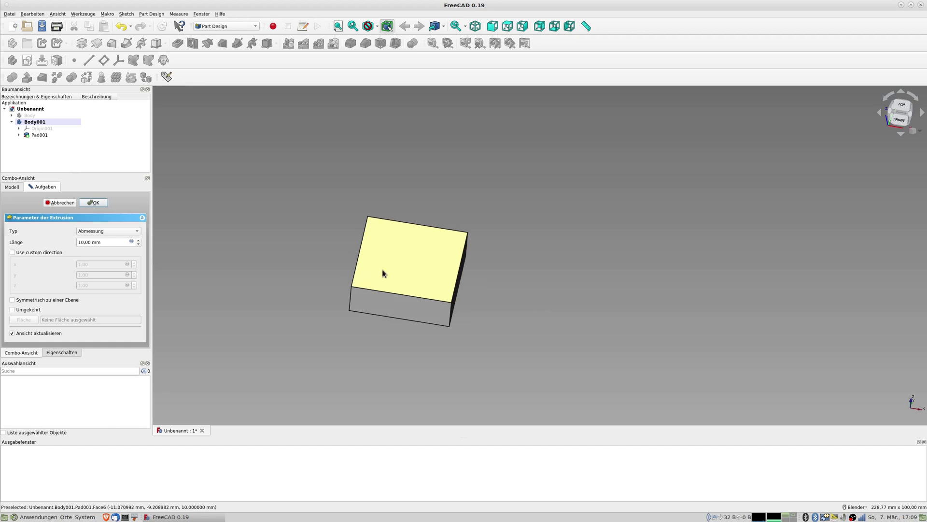
left_click(411, 252)
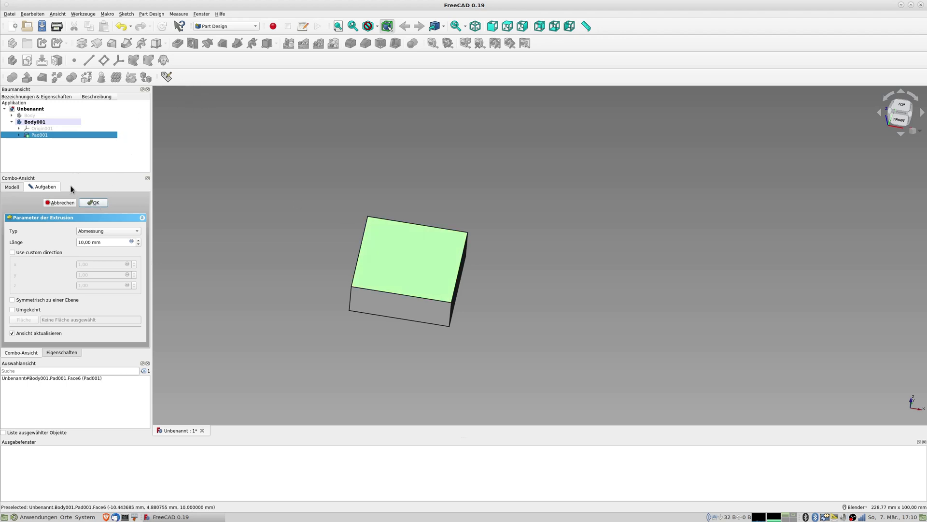
left_click(98, 202)
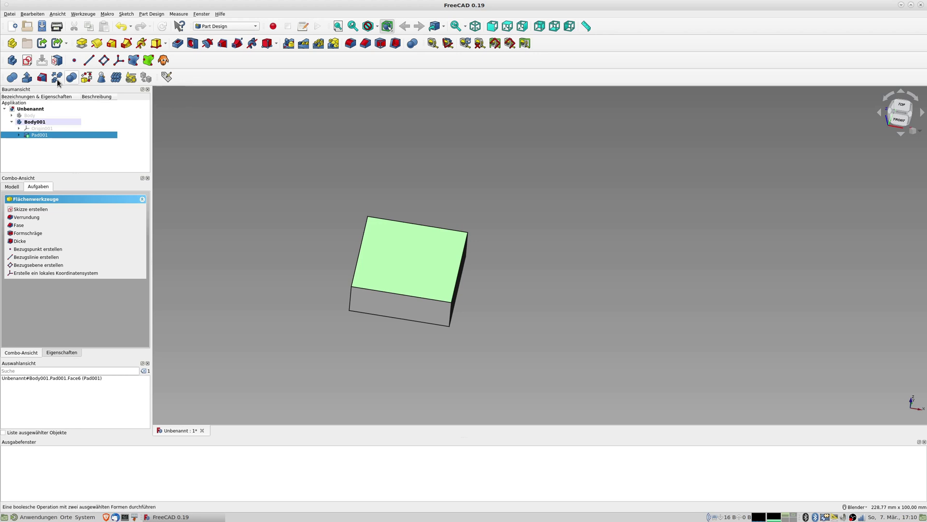
On the top face, draw an origin-centred circle and constrain its radius to 5.1 mm.
left_click(27, 60)
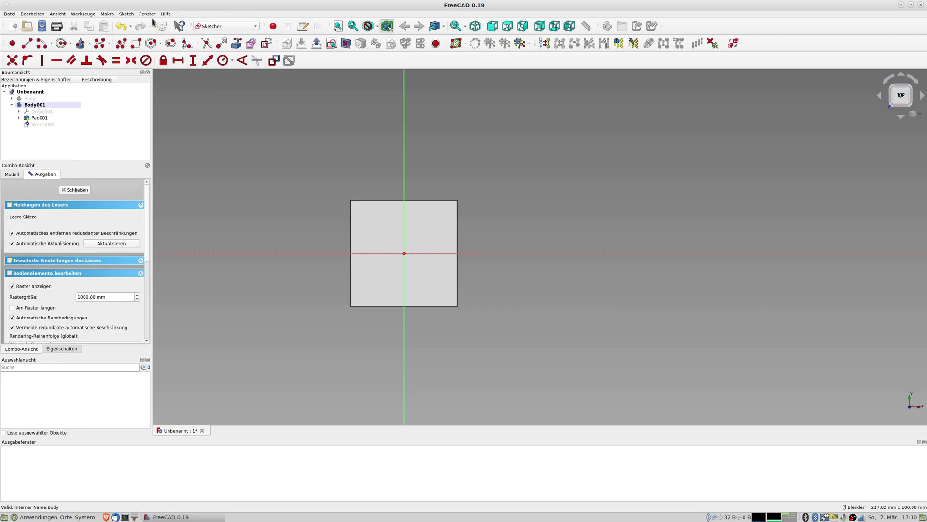
left_click(62, 43)
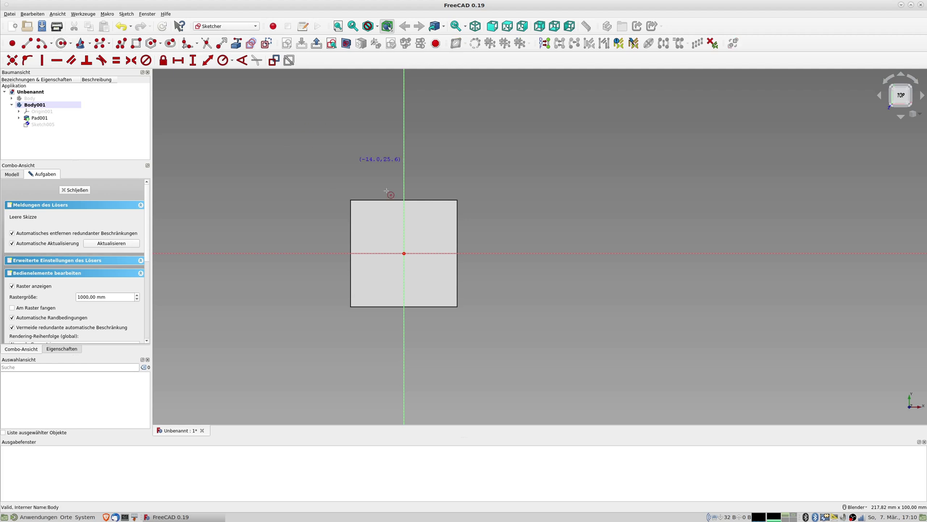
left_click(404, 253)
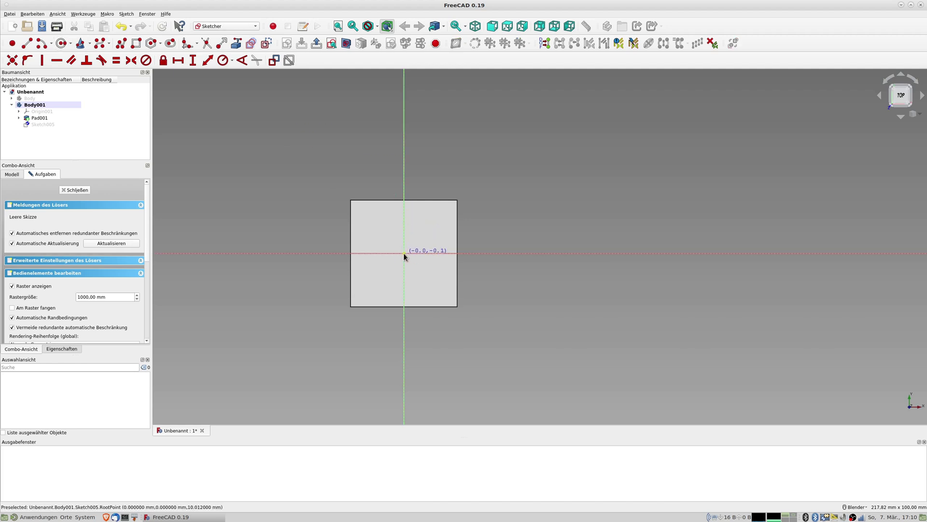
left_click(422, 269)
right_click(425, 273)
left_click(424, 244)
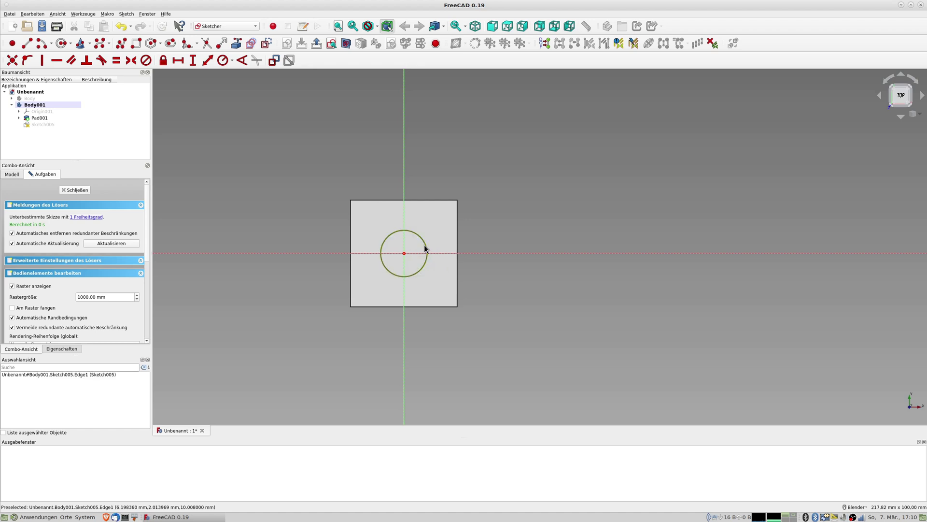
left_click(223, 60)
type("5.1")
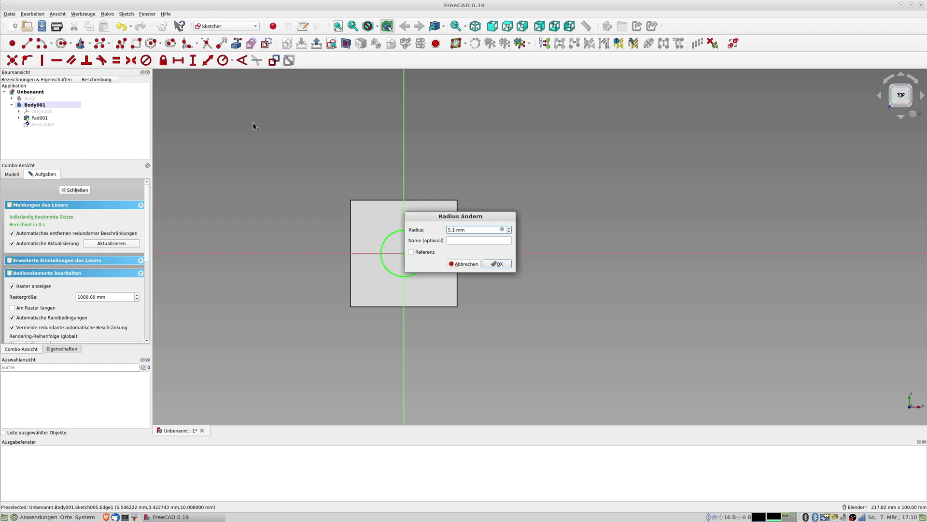
key("Return")
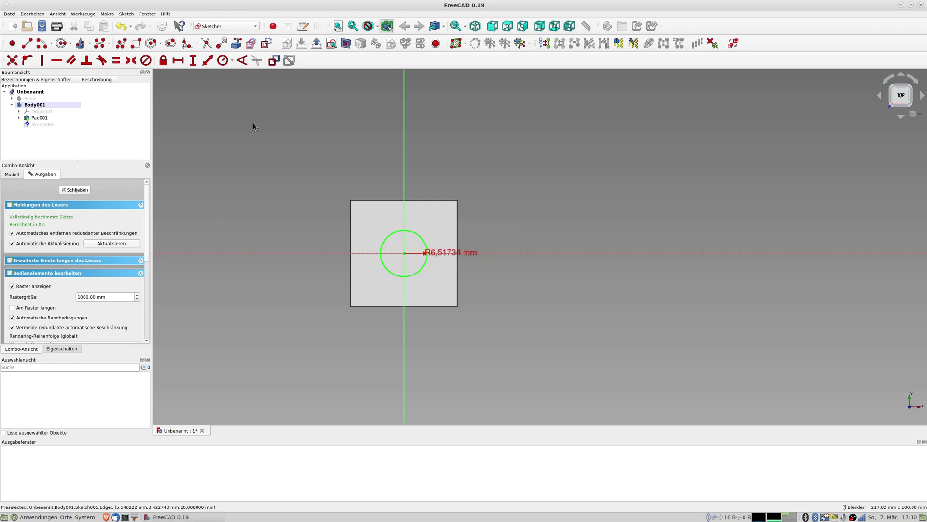
Pocket the circle sketch with type 'Durch alles' (Through all), cutting a hole through the block.
left_click(77, 190)
left_click(179, 45)
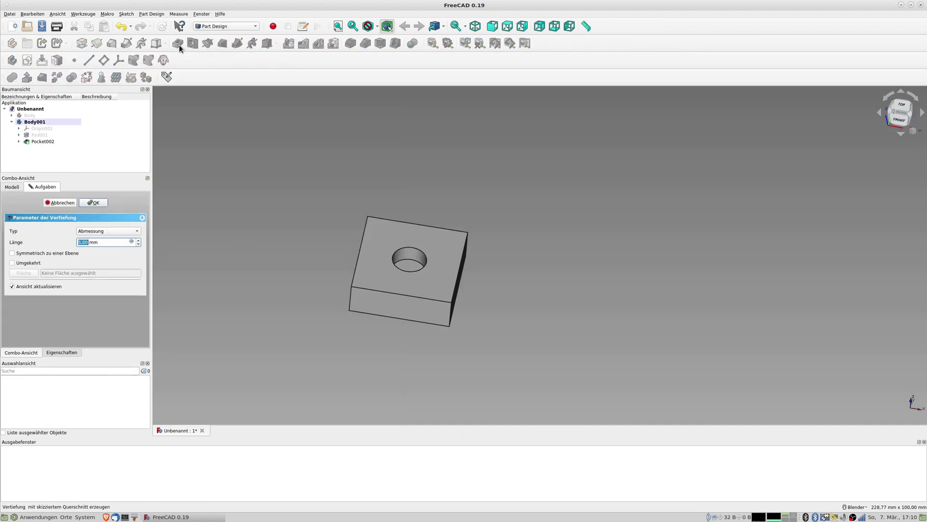
left_click(97, 231)
left_click(94, 241)
mouse_move(476, 275)
middle_mouse_down()
mouse_move(456, 285)
mouse_move(503, 179)
middle_mouse_up()
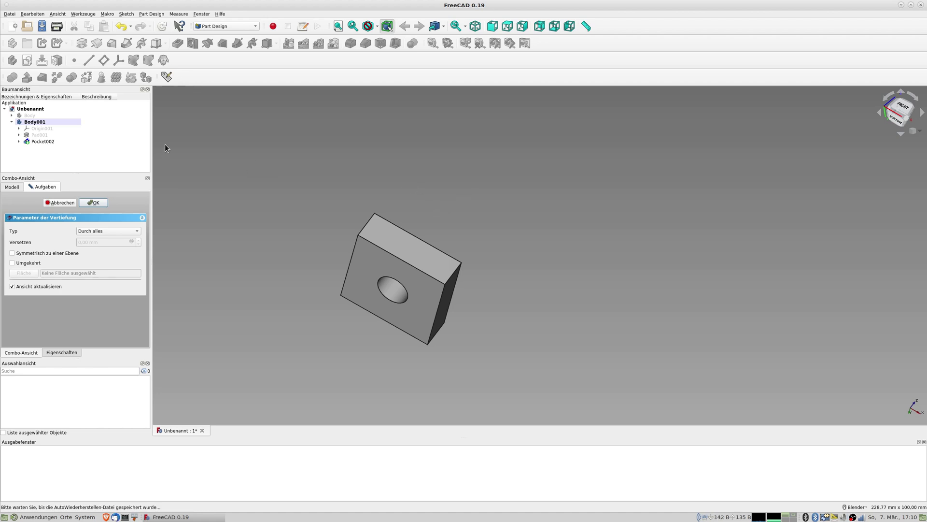
left_click(95, 203)
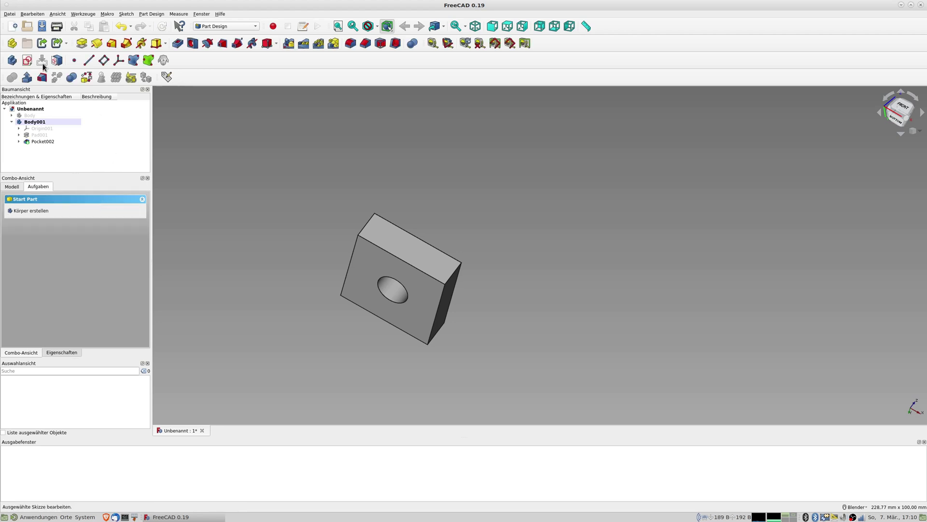
Start a new sketch on the XZ plane and zoom in on the block.
left_click(28, 63)
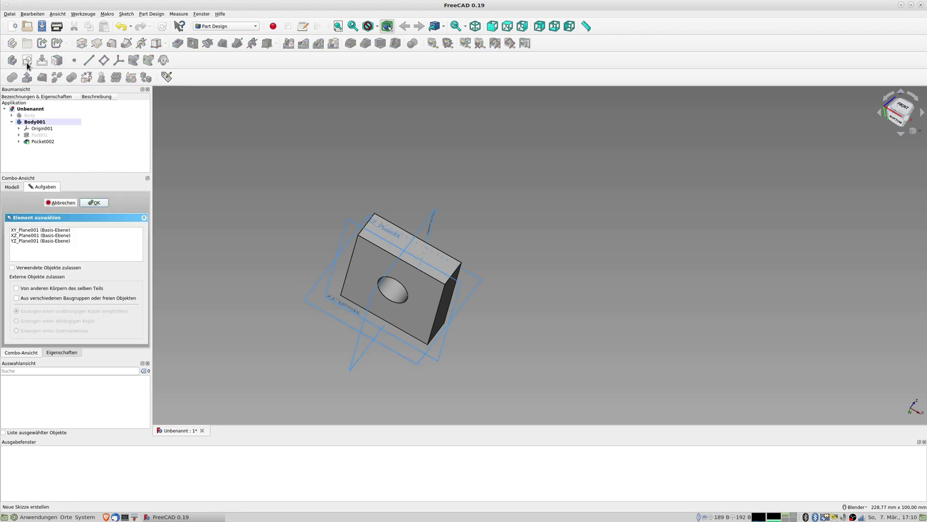
left_click(40, 236)
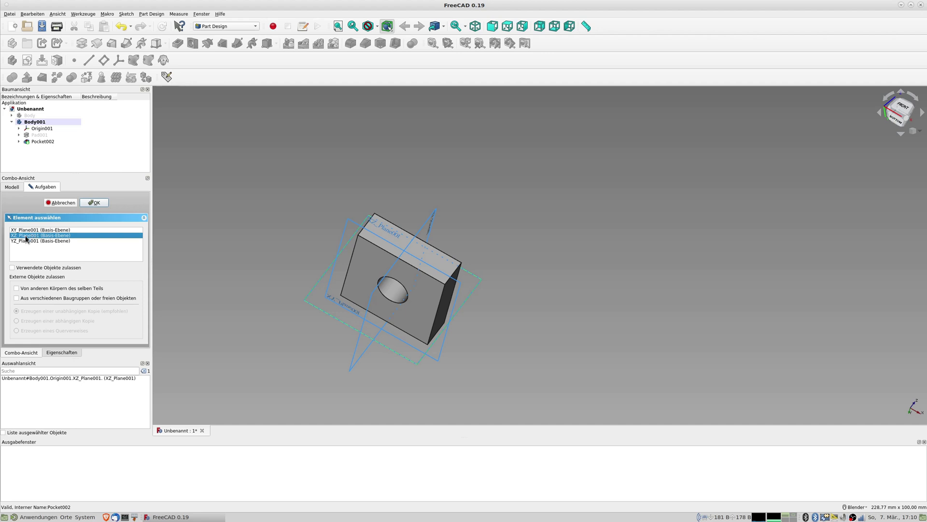
left_click(97, 202)
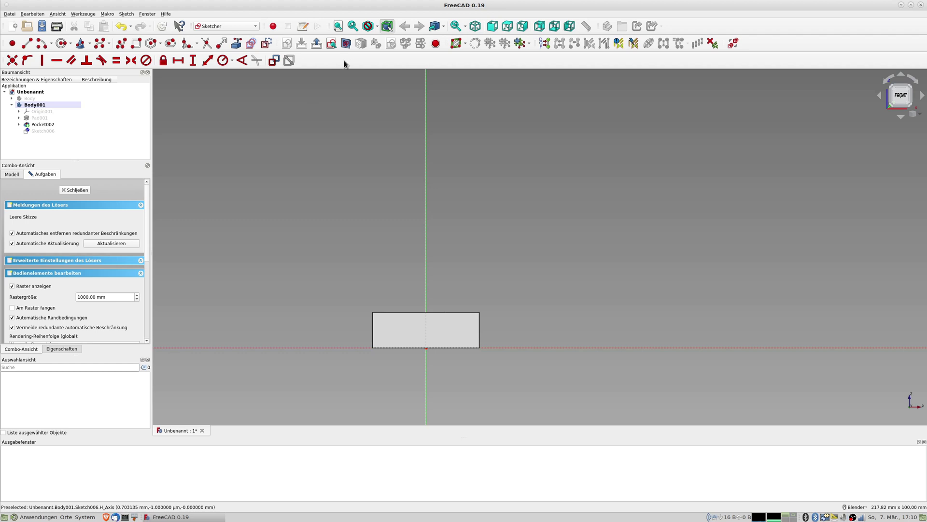
left_click(345, 45)
middle_click_drag(412, 301, 335, 197, "shift")
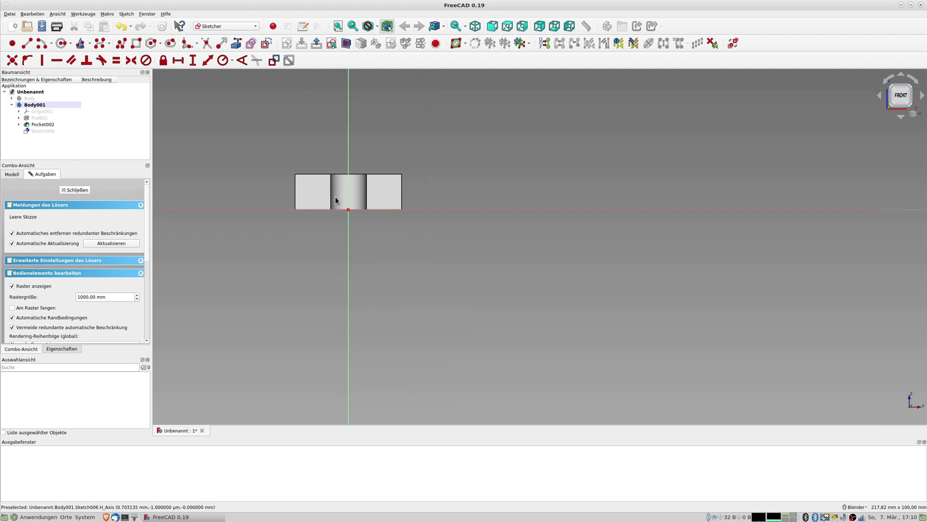
scroll(335, 197, "up", 2)
scroll(335, 197, "up", 2)
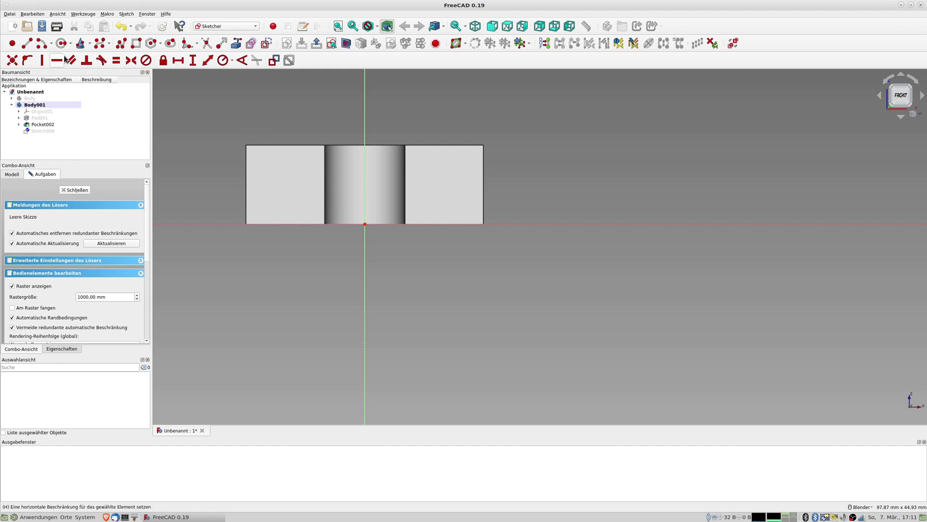
Draw a small rectangle and make it symmetric about the horizontal axis.
left_click(137, 47)
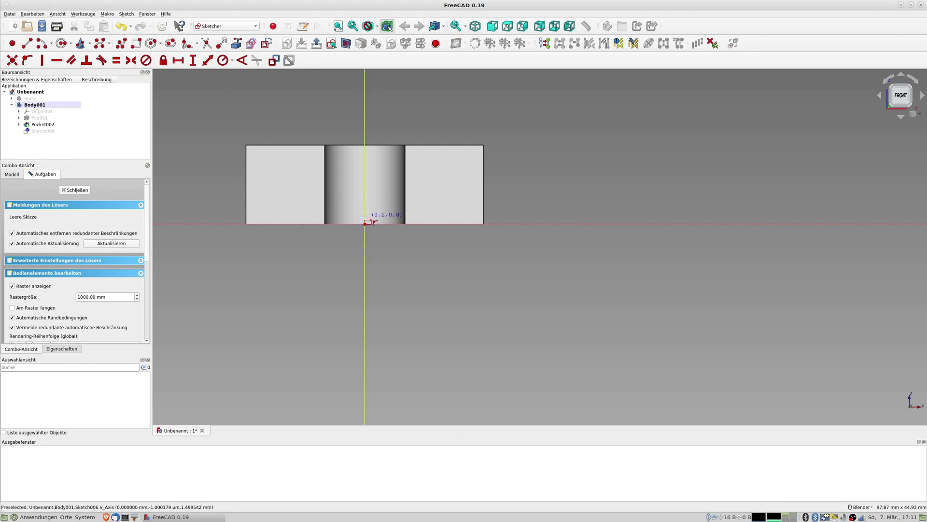
left_click(385, 216)
left_click(399, 229)
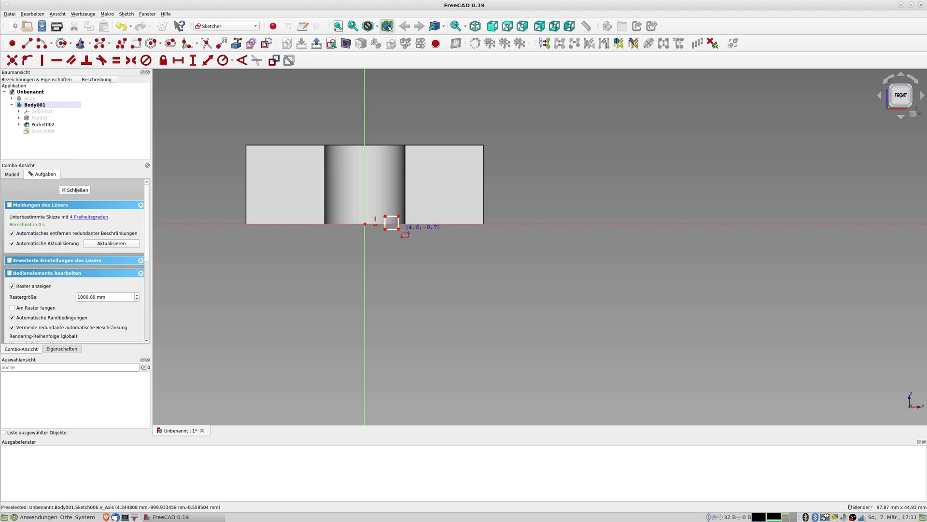
right_click(386, 228)
left_click(386, 230)
left_click(386, 230)
left_click(511, 225)
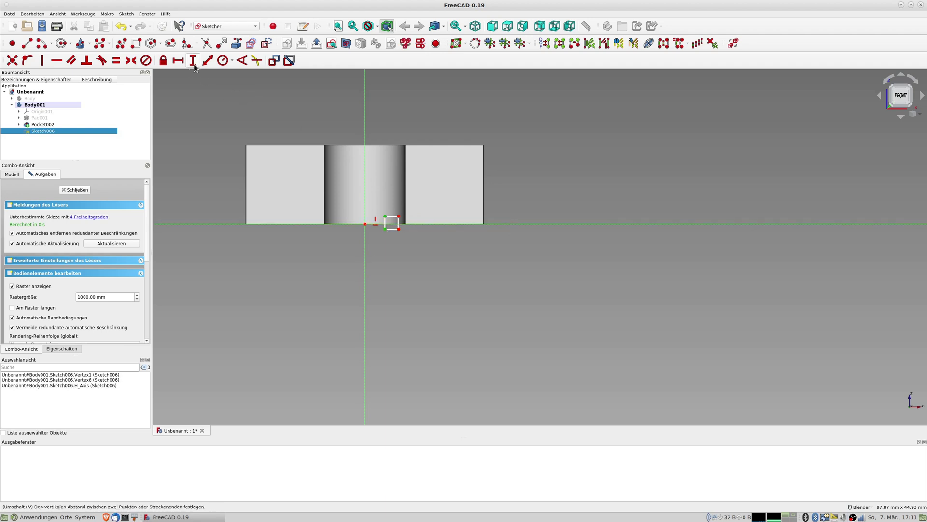
left_click(131, 61)
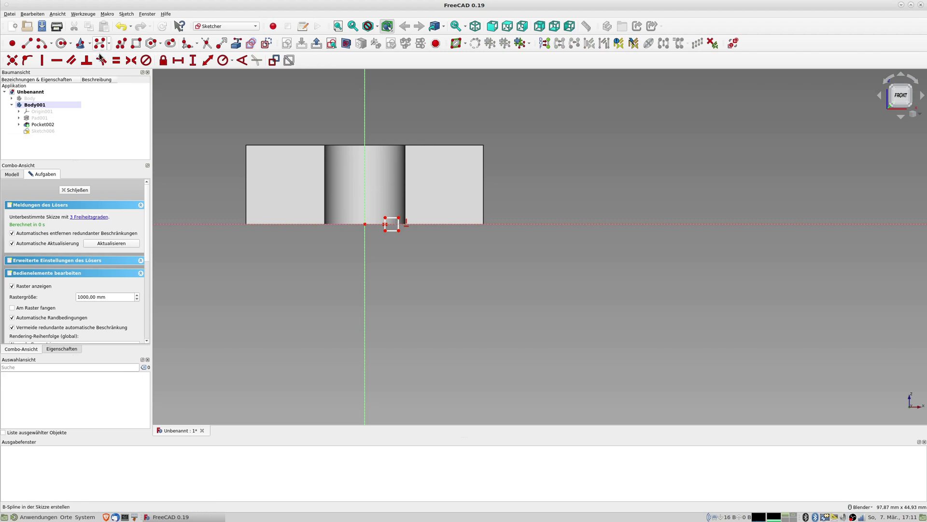
Draw the tooth lines to a tip on the axis and make the rectangle's right edge construction.
left_click(399, 218)
left_click(417, 224)
left_click(399, 230)
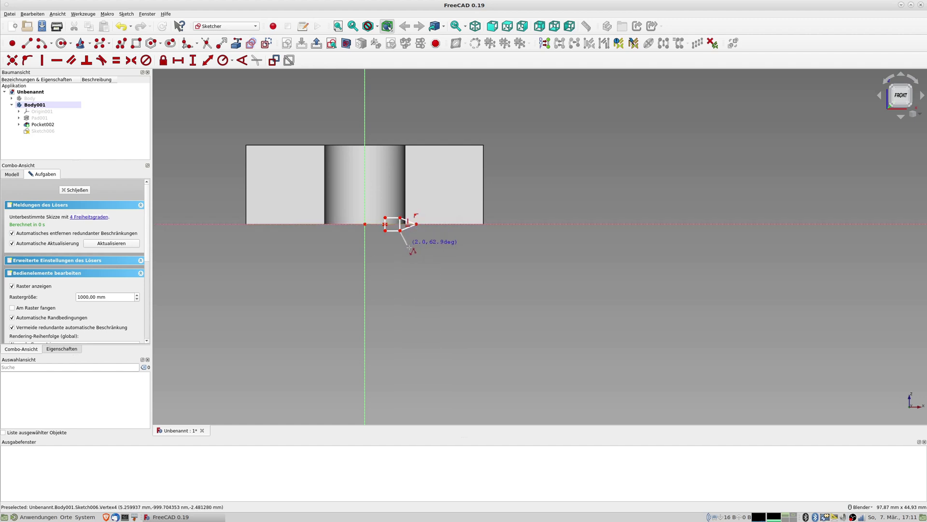
scroll(414, 242, "up", 2)
scroll(411, 239, "up", 4)
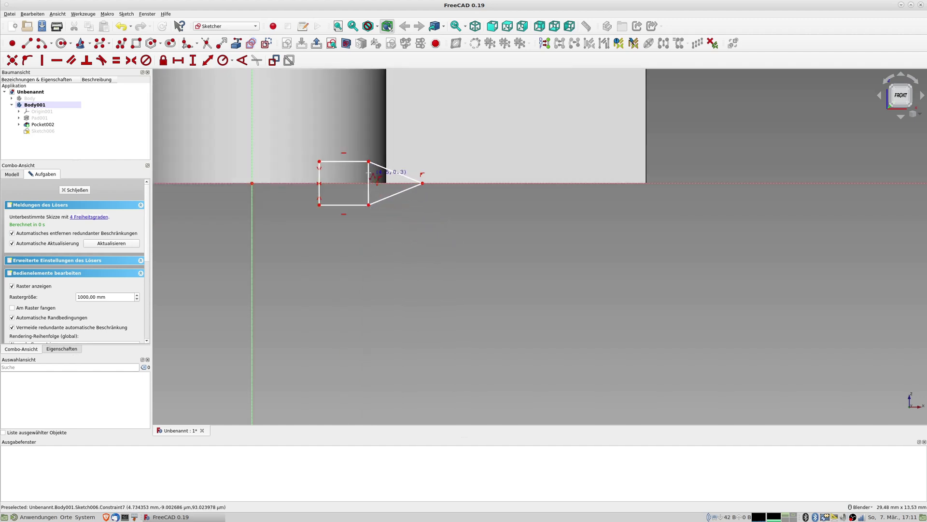
key("Escape")
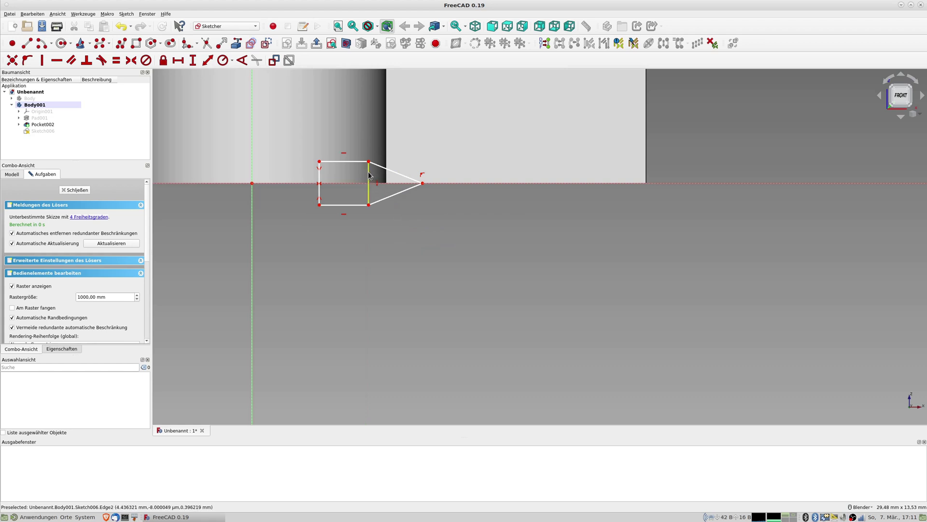
left_click(370, 177)
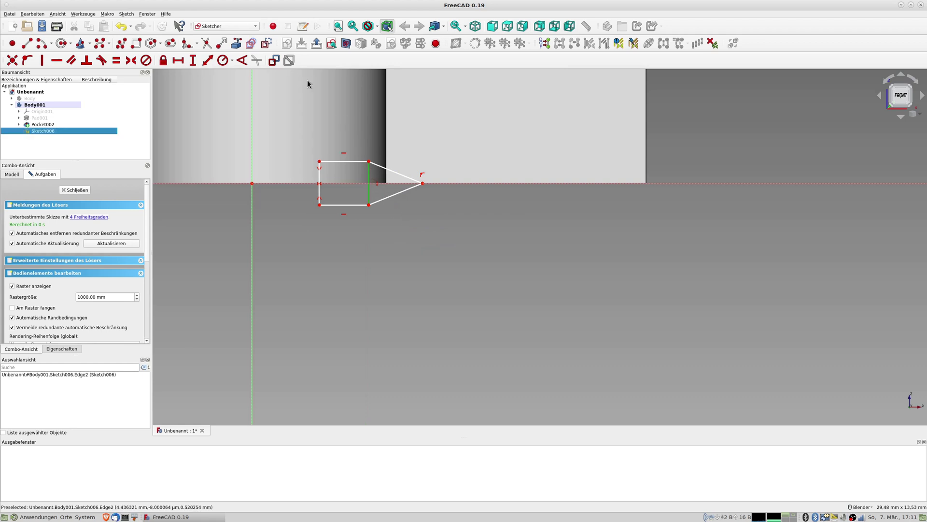
left_click(267, 43)
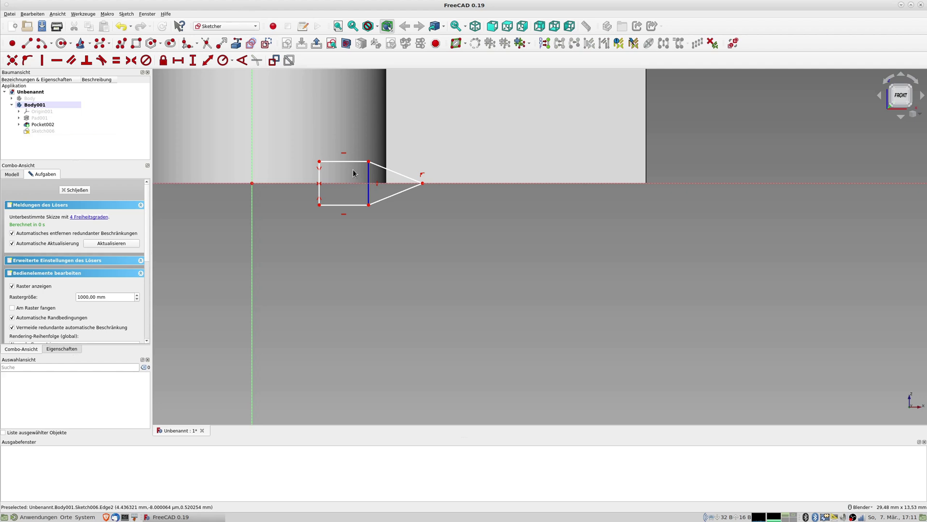
Dimension the left edge height to 1 mm and the top edge width to 1 mm.
left_click(319, 182)
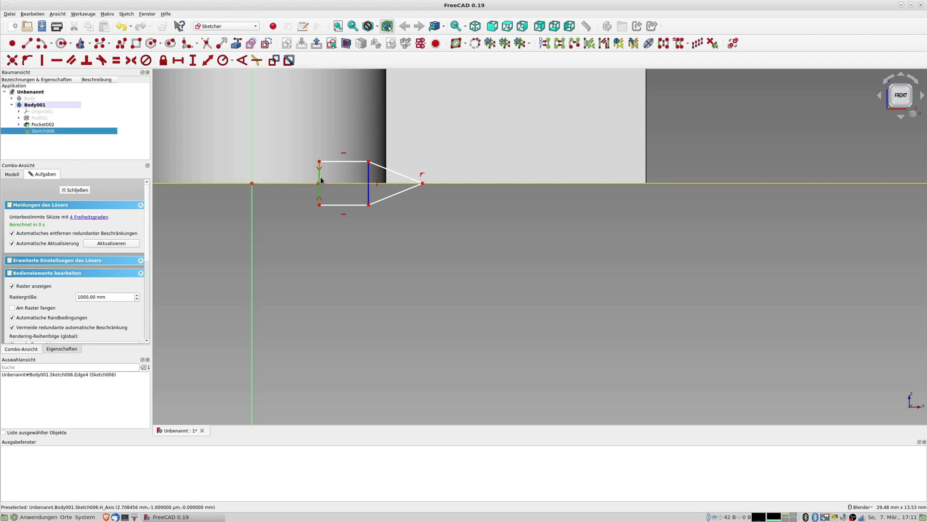
left_click(191, 62)
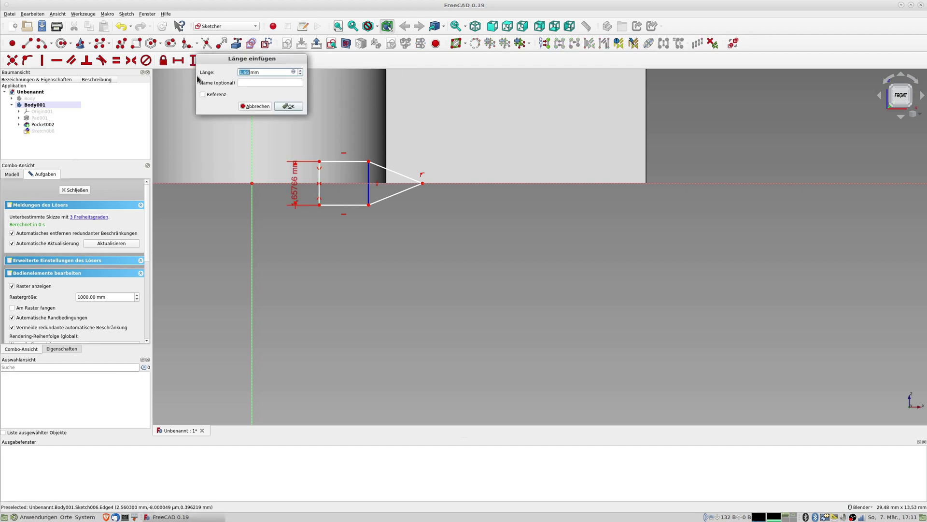
type("1")
key("Return")
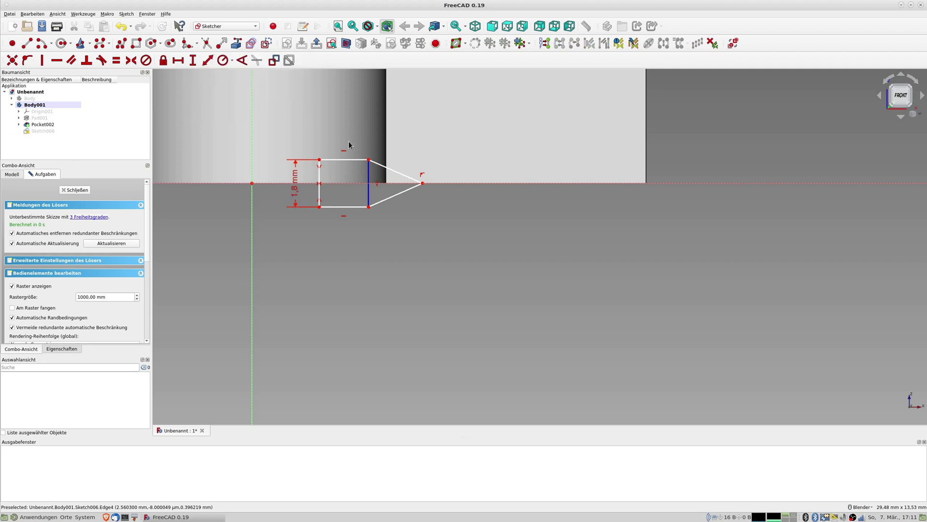
left_click(344, 159)
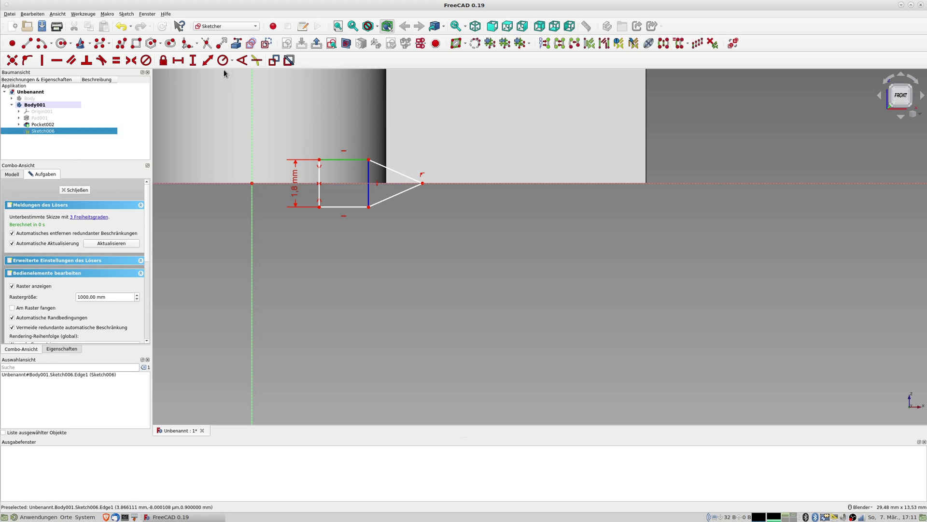
left_click(209, 60)
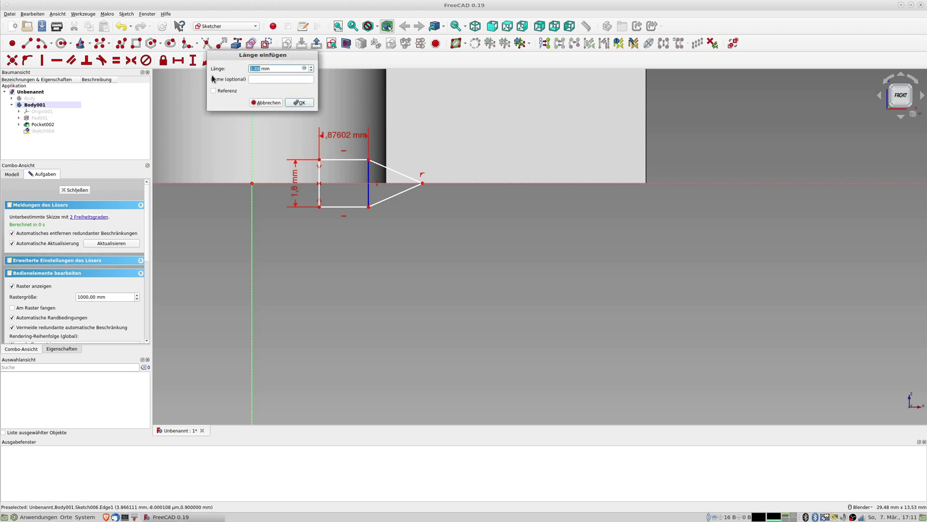
type("1")
key("Return")
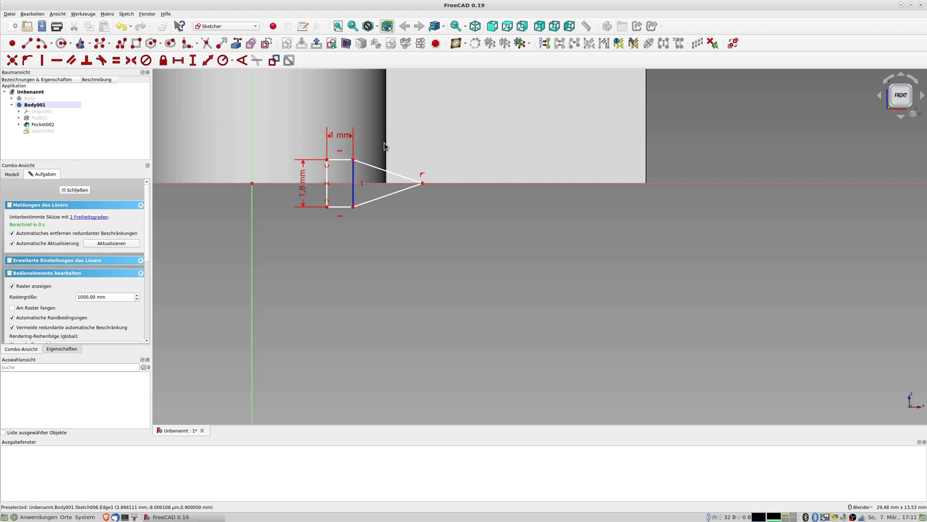
Set the tooth tip 1,2 mm from the corner and the corner 5 mm from the vertical axis.
left_click(422, 183)
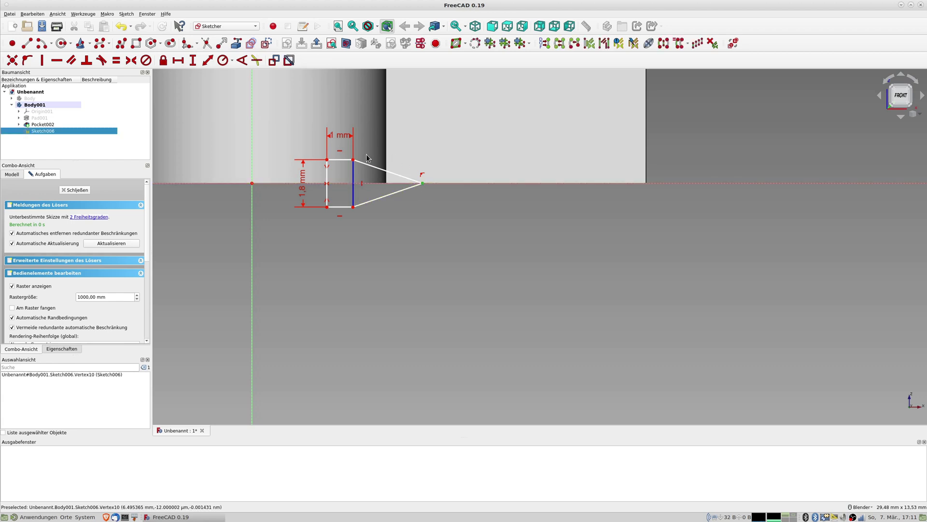
left_click(353, 160)
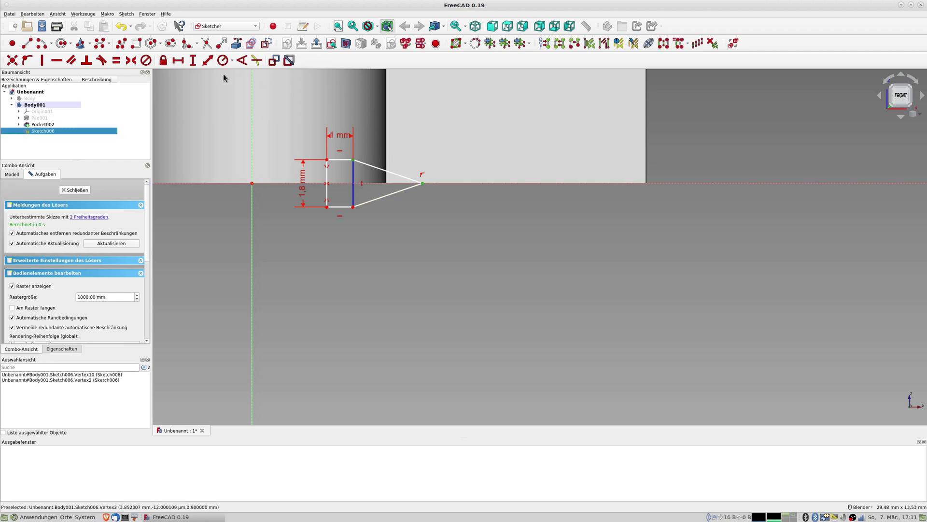
left_click(180, 60)
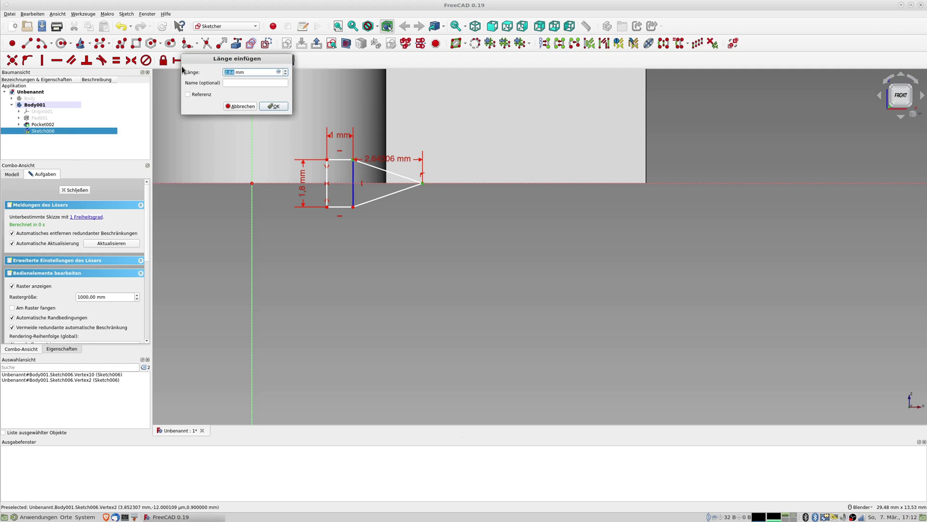
type("1")
type(",2")
key("Return")
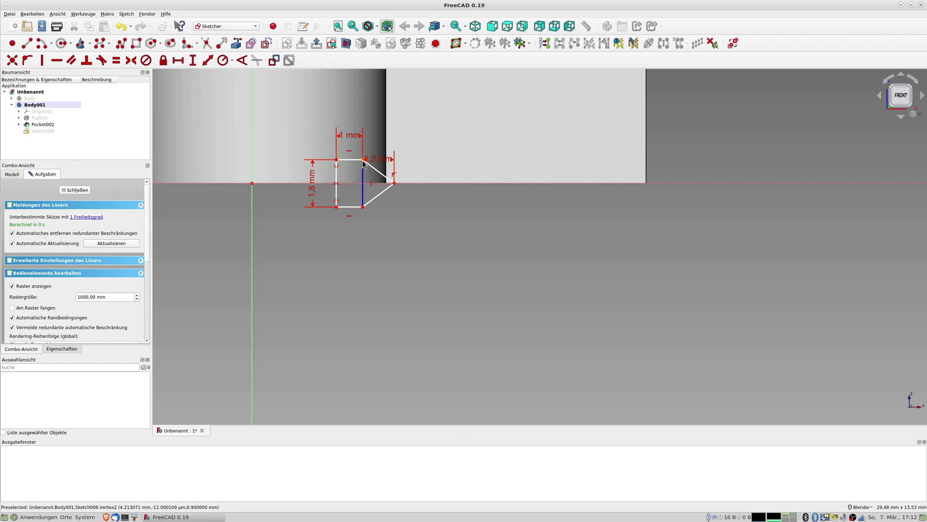
left_click(364, 164)
left_click(251, 143)
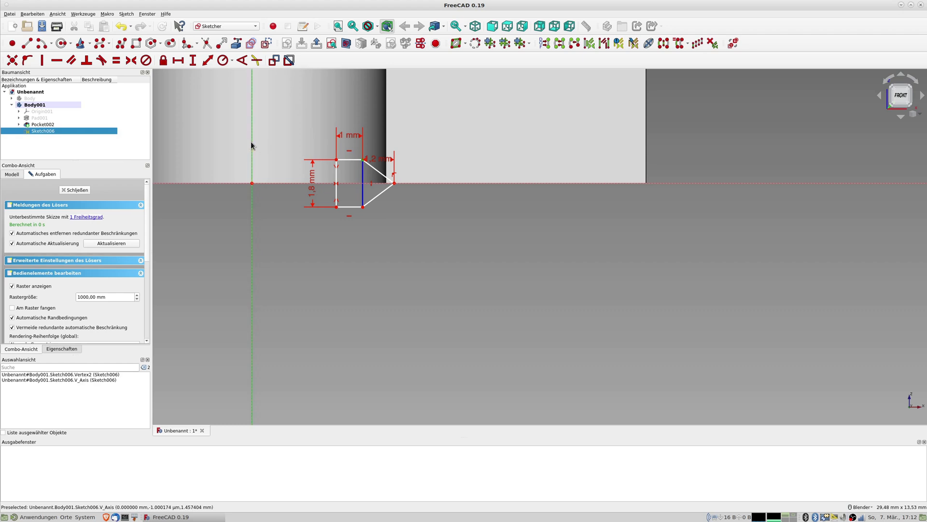
left_click(179, 61)
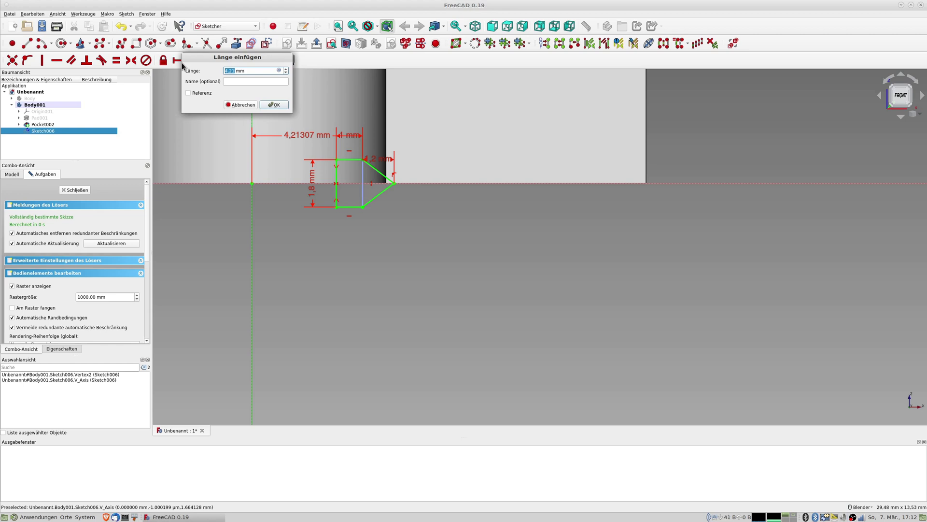
type("5")
key("Return")
scroll(376, 198, "down", 4)
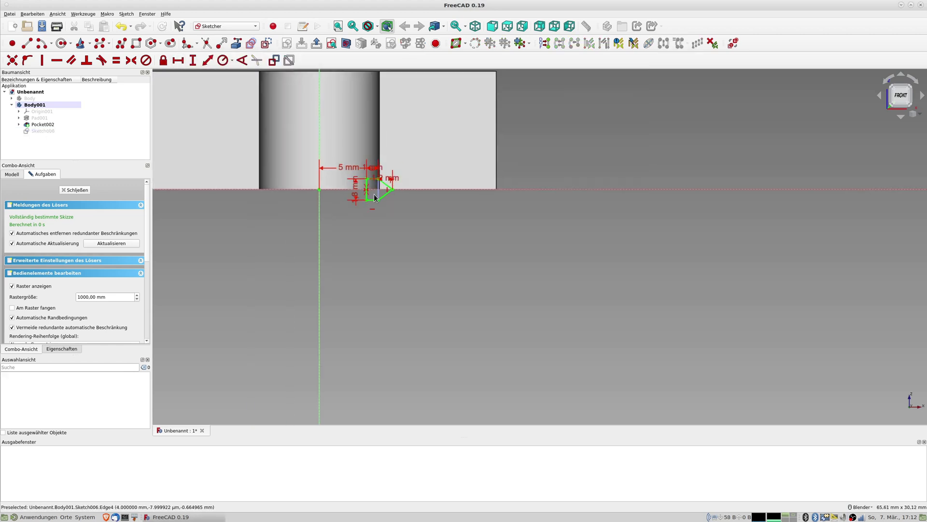
scroll(376, 199, "up", 2)
scroll(376, 198, "up", 2)
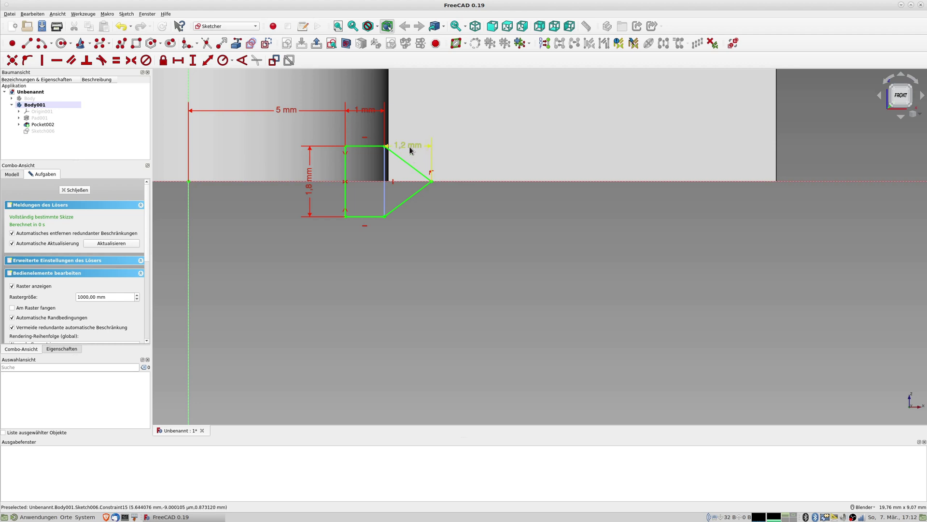
Change the tip distance to 1,4 mm and the profile height to 2,1 mm, then close the sketch.
double_click(410, 147)
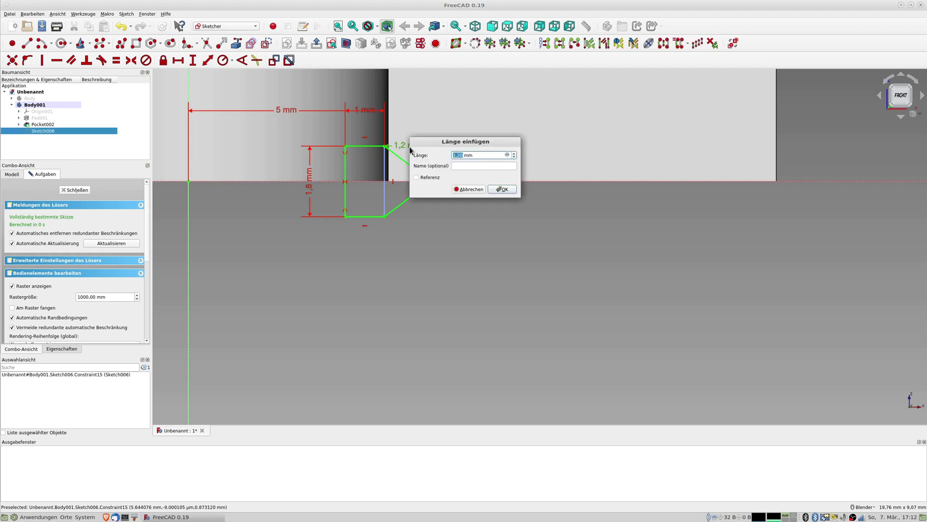
type("1")
key("Return")
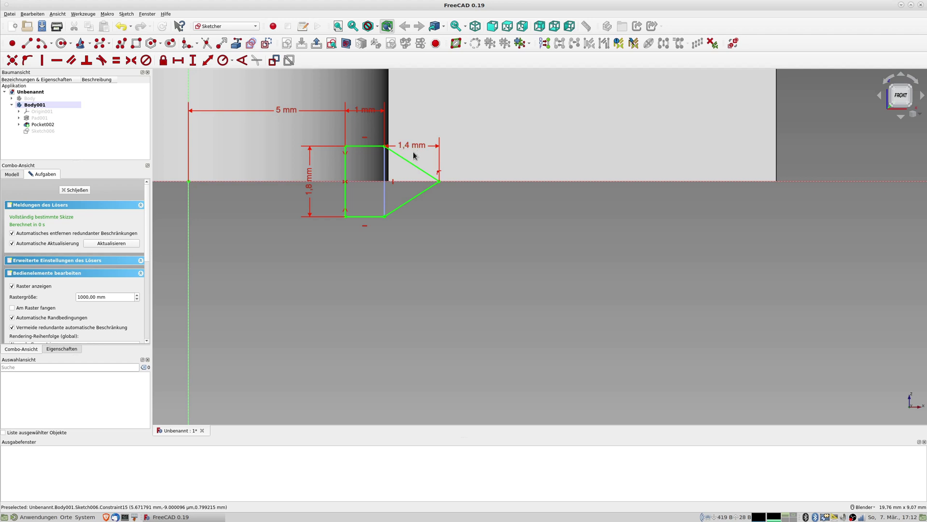
double_click(309, 193)
type("2.1")
key("Return")
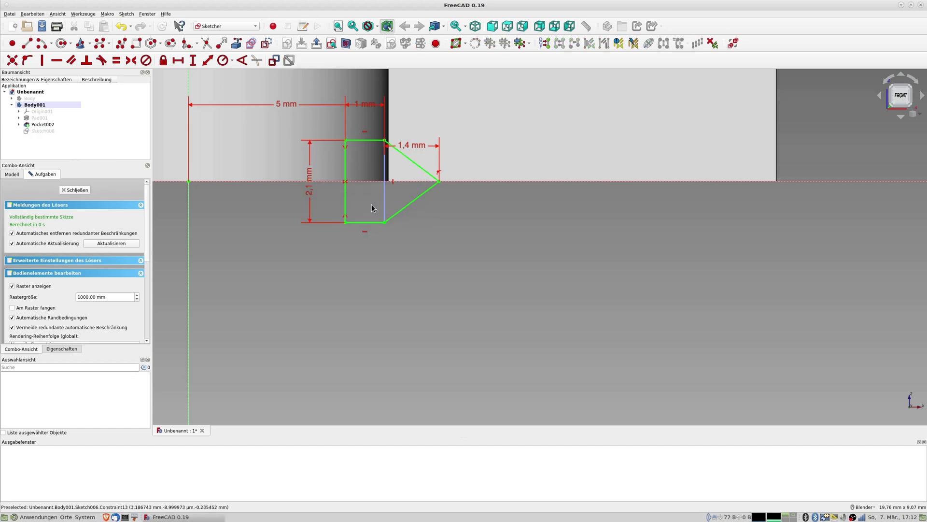
scroll(372, 207, "down", 2)
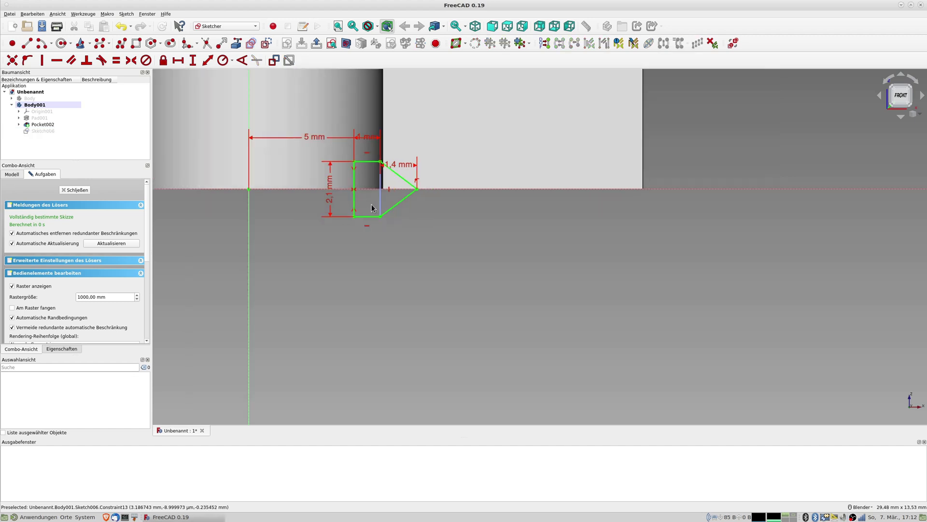
left_click(78, 190)
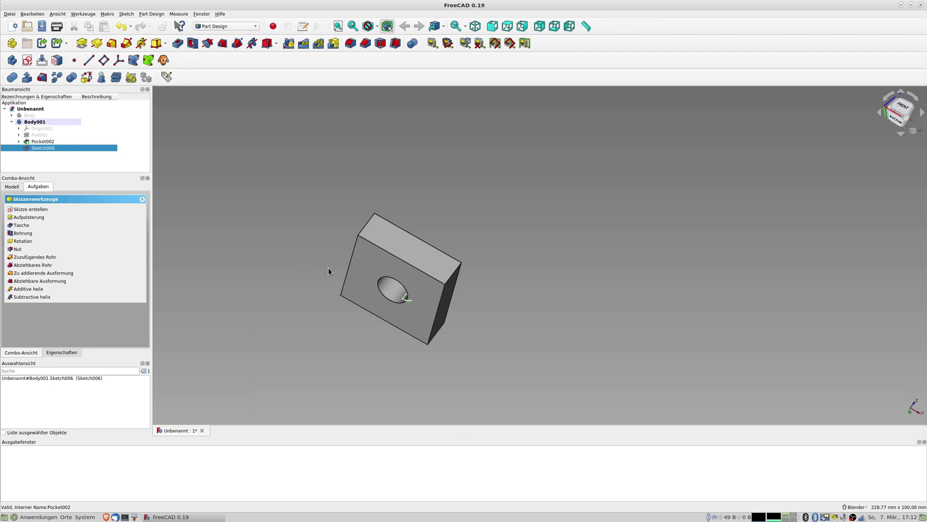
Cut a subtractive helix from the tooth profile with 2 mm pitch and 20 mm height.
left_click(252, 45)
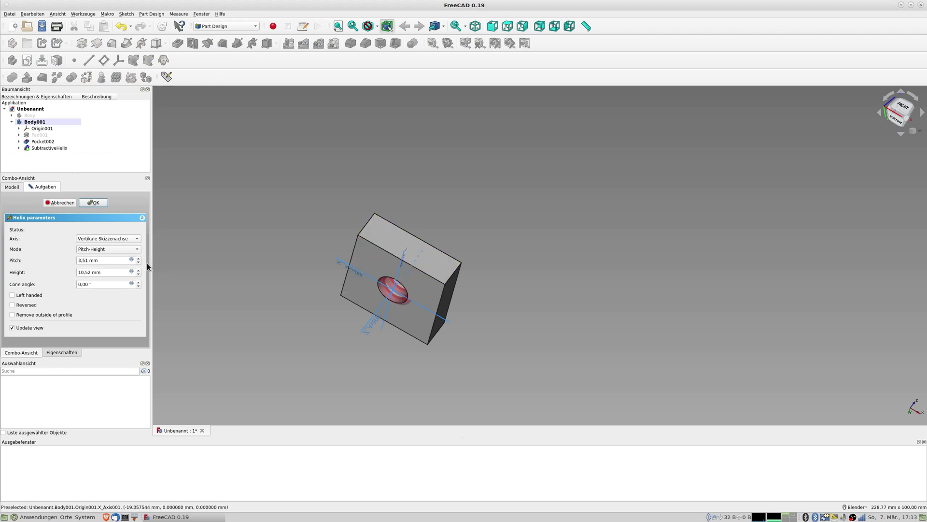
left_click(107, 260)
type("2")
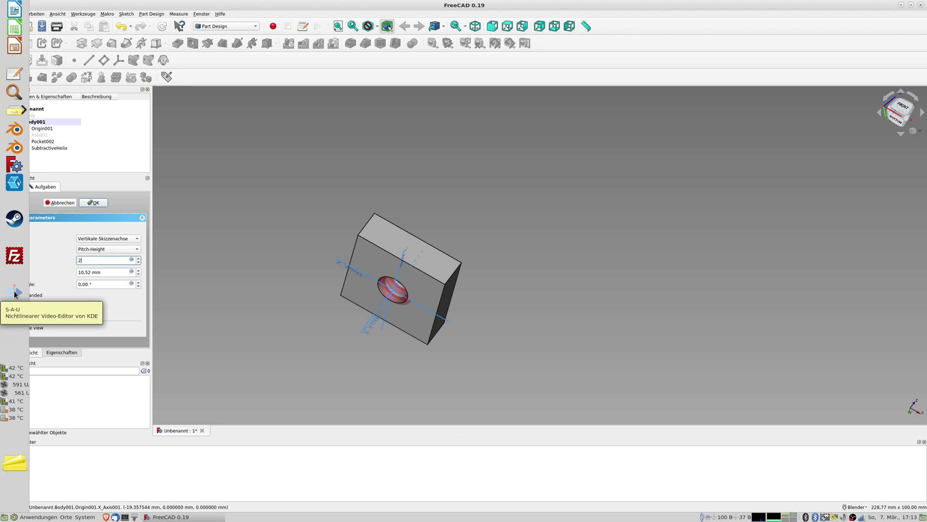
key("Tab")
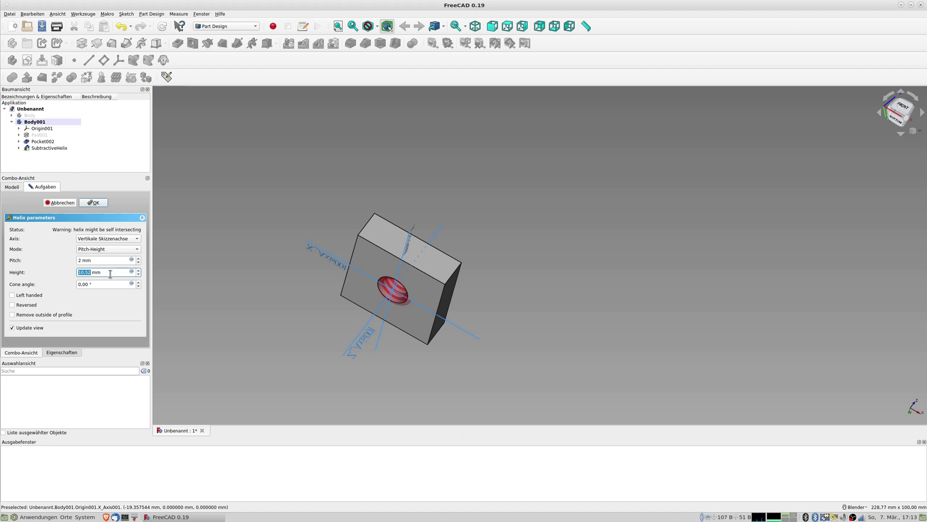
type("20")
key("Tab")
mouse_move(367, 333)
middle_mouse_down()
mouse_move(382, 368)
mouse_move(384, 352)
middle_mouse_up()
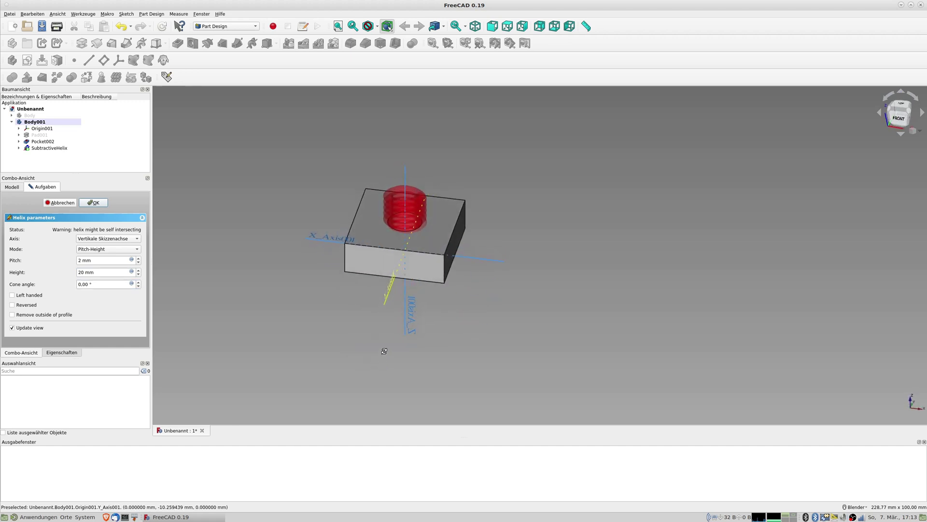
left_click(101, 203)
Make the bolt Body visible again and orbit to see it seated in the nut's hole.
mouse_move(306, 229)
middle_mouse_down()
mouse_move(361, 307)
mouse_move(370, 256)
mouse_move(354, 255)
middle_mouse_up()
scroll(341, 181, "up", 3)
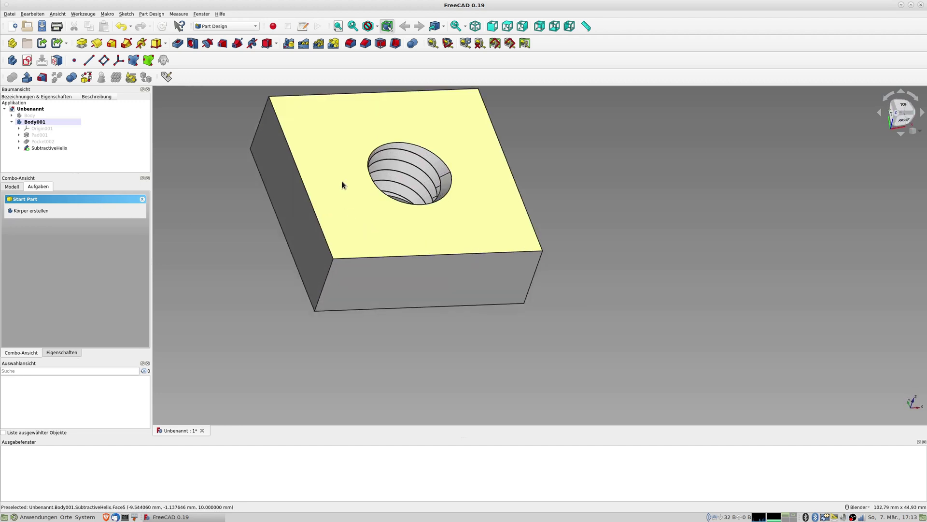
scroll(342, 181, "down", 3)
scroll(342, 182, "down", 2)
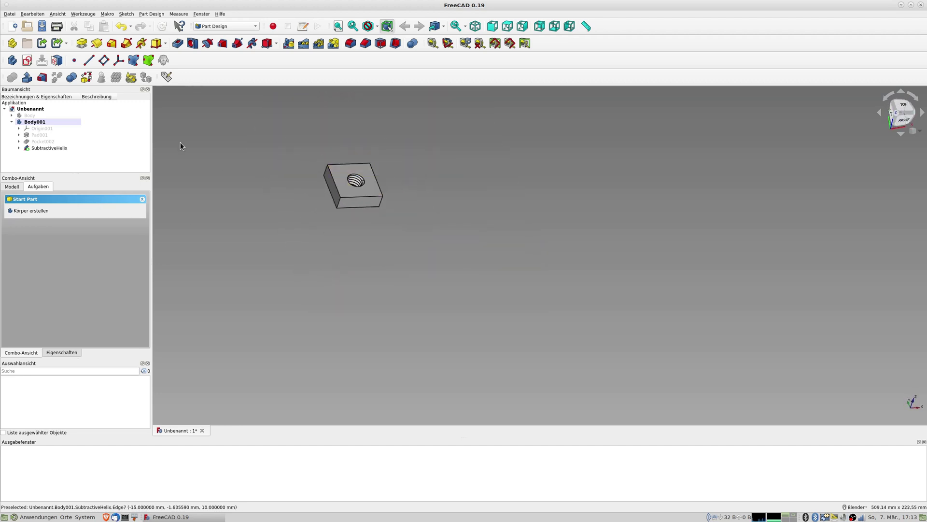
left_click(30, 117)
key("space")
mouse_move(383, 242)
middle_mouse_down()
mouse_move(445, 198)
mouse_move(399, 196)
mouse_move(334, 216)
mouse_move(363, 322)
middle_mouse_up()
scroll(425, 227, "up", 5)
mouse_move(425, 227)
middle_mouse_down()
mouse_move(414, 266)
mouse_move(367, 285)
mouse_move(366, 329)
mouse_move(387, 316)
mouse_move(387, 331)
mouse_move(429, 329)
mouse_move(441, 233)
mouse_move(517, 170)
mouse_move(418, 215)
mouse_move(452, 224)
mouse_move(399, 217)
middle_mouse_up()
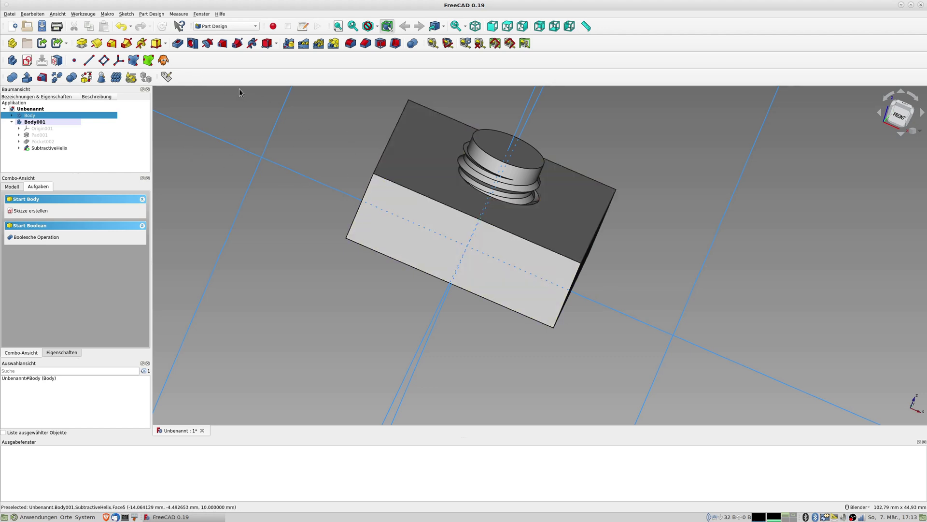
left_click(37, 17)
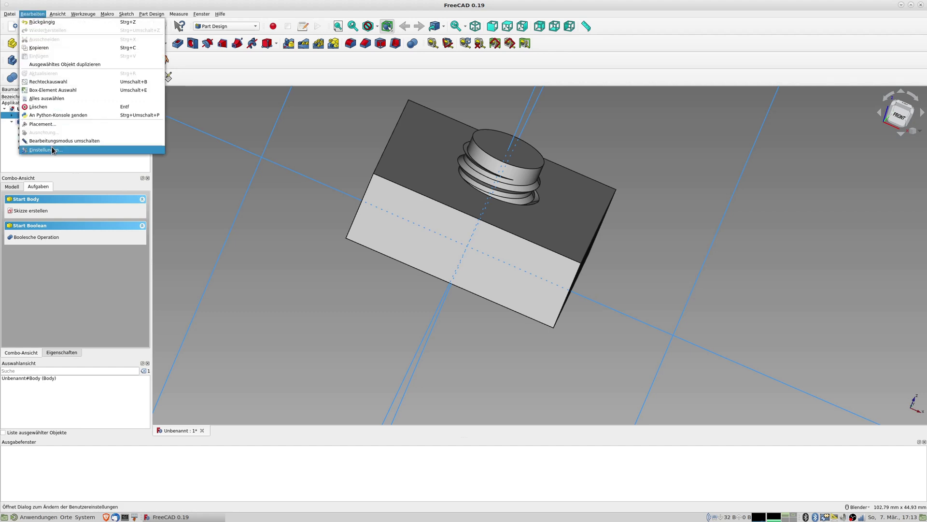
left_click(54, 149)
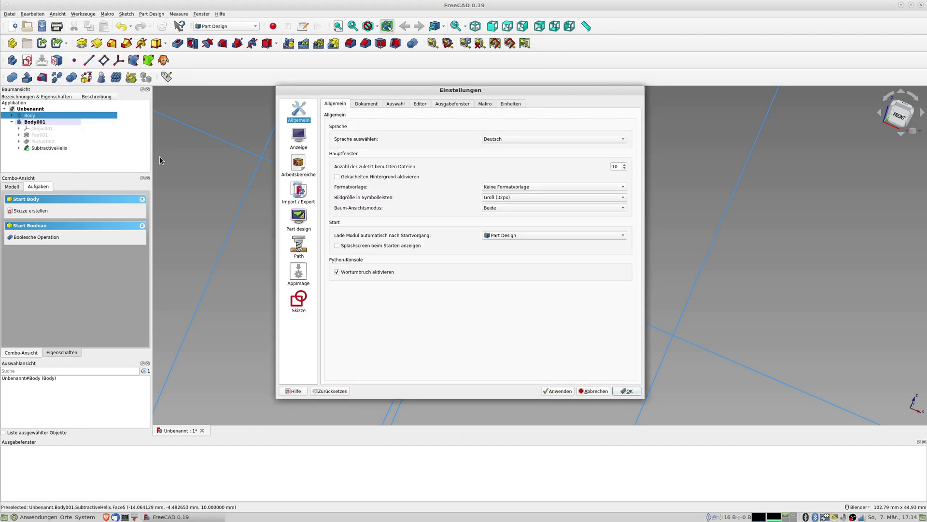
left_click(306, 225)
left_click(368, 103)
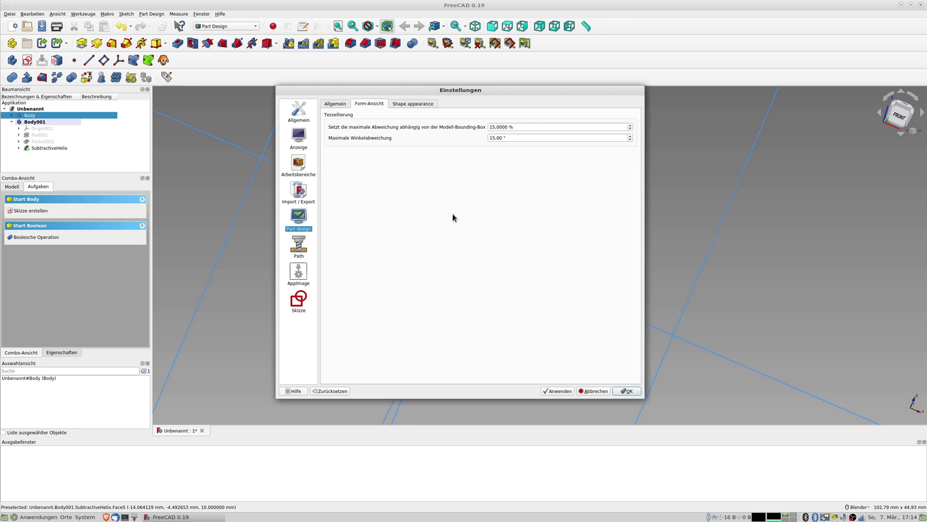
left_click(628, 391)
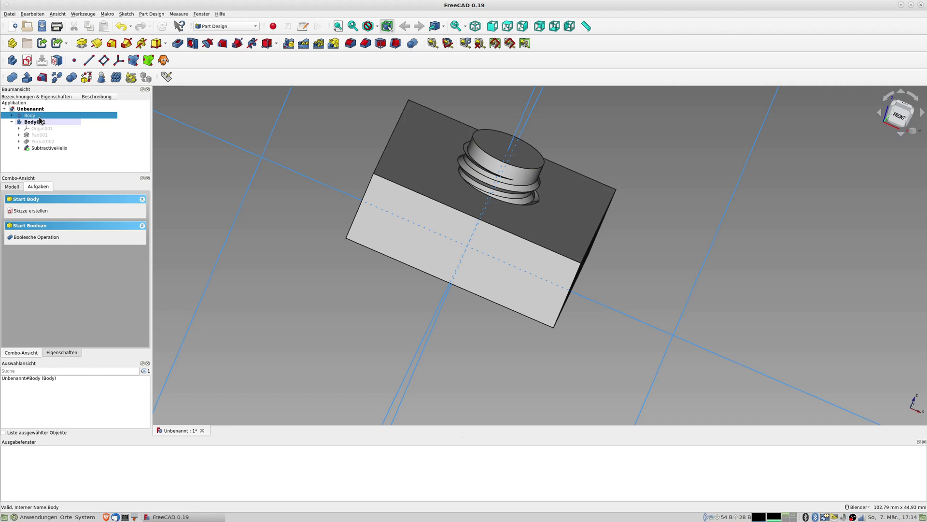
Switch to Mesh Design and tessellate the bolt Body into Body (Meshed).
left_click(256, 28)
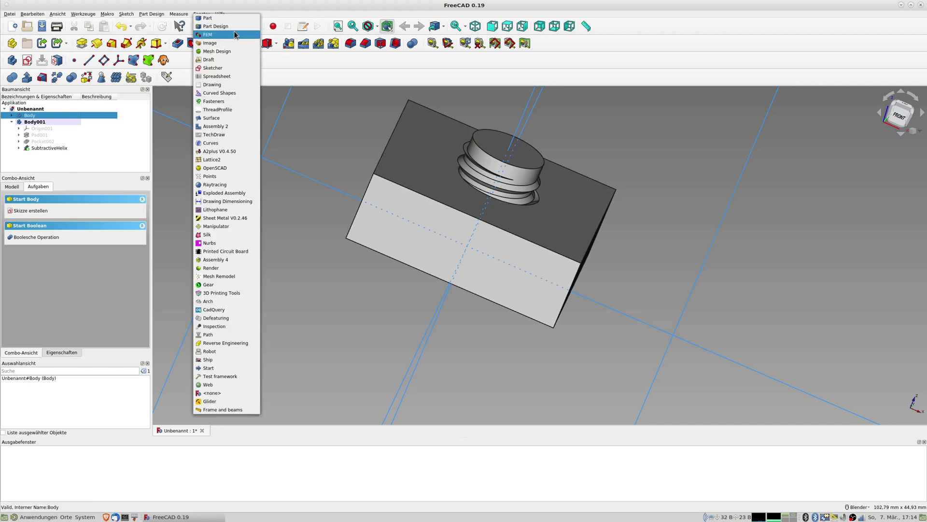
left_click(220, 51)
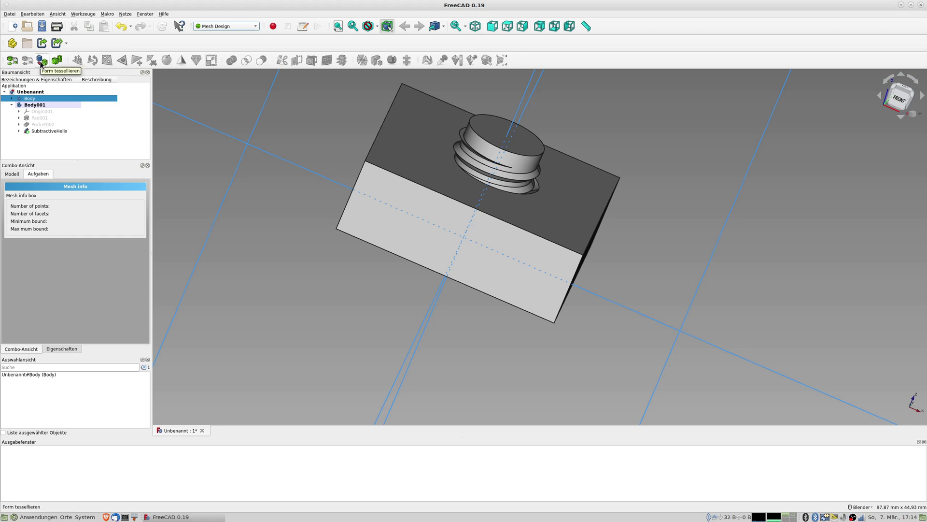
left_click(41, 62)
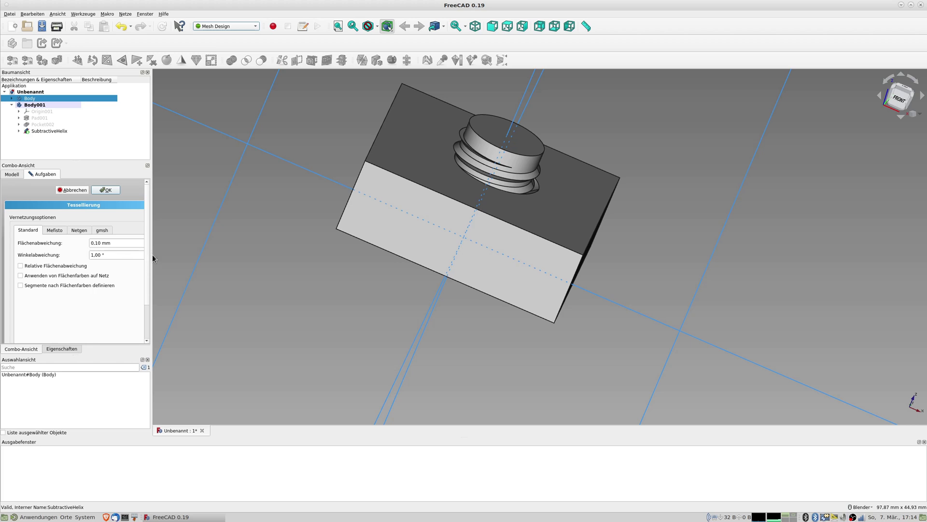
left_click_drag(150, 256, 224, 262)
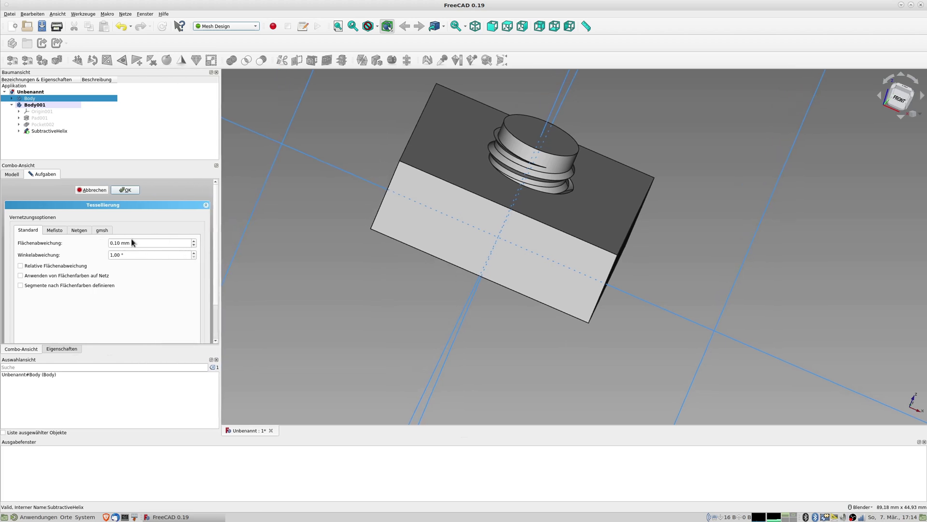
left_click(127, 190)
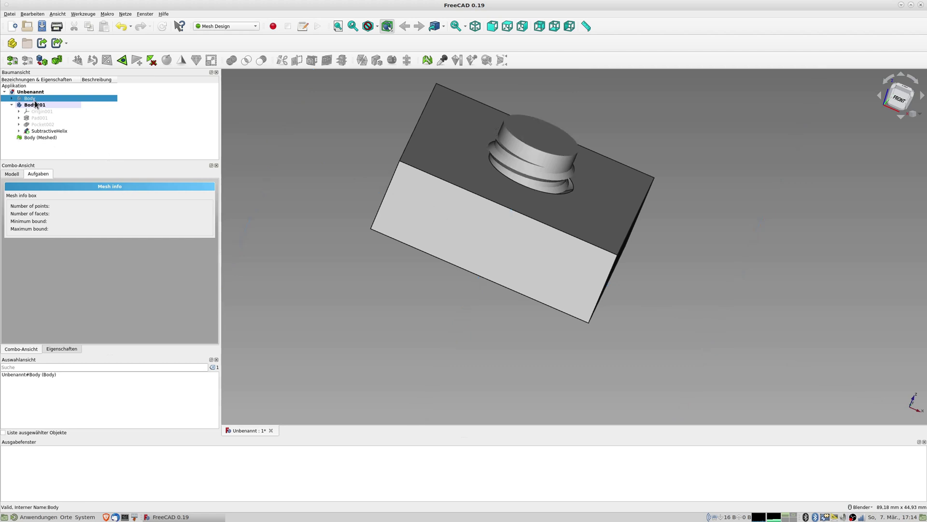
left_click(37, 138)
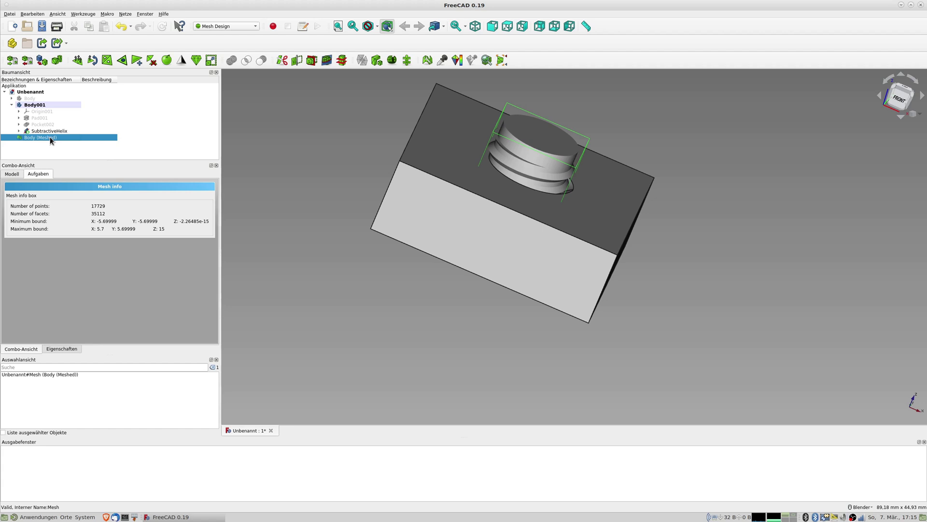
Tessellate the nut Body001 into Body001 (Meshed).
left_click(36, 103)
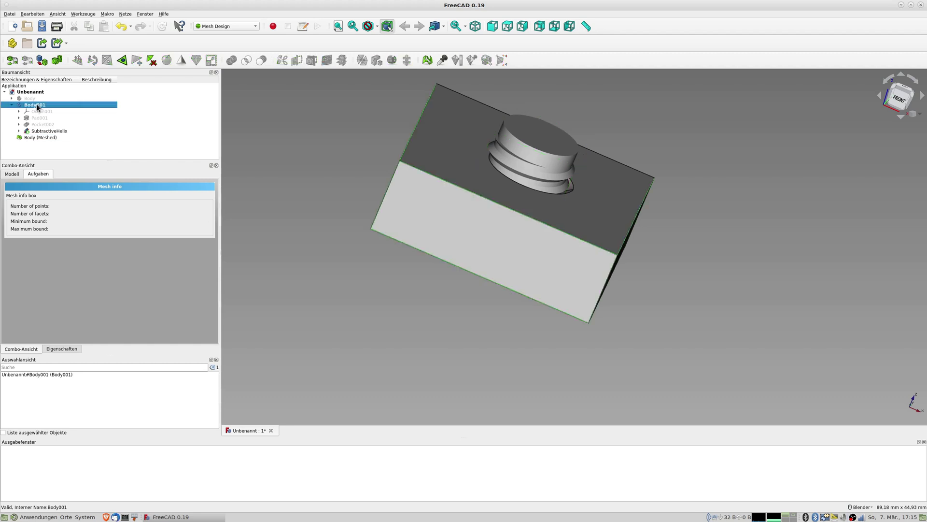
left_click(42, 61)
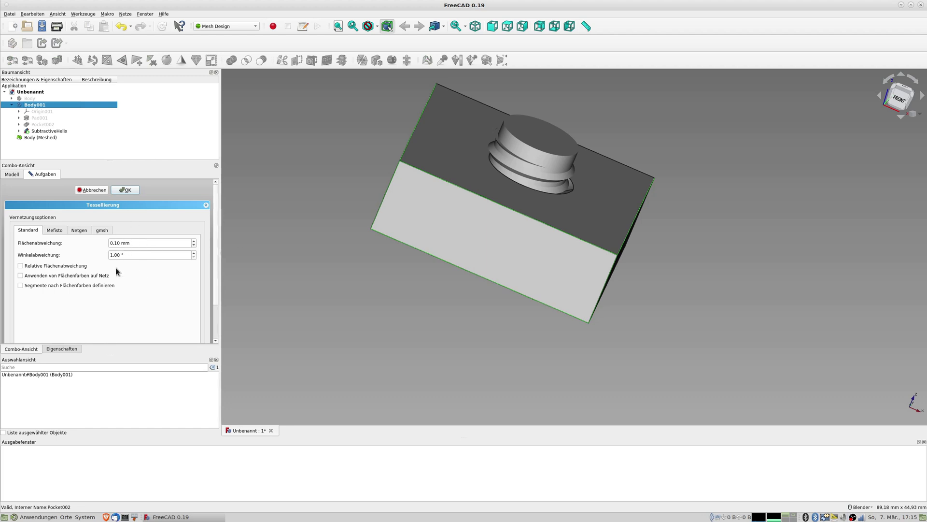
left_click(129, 189)
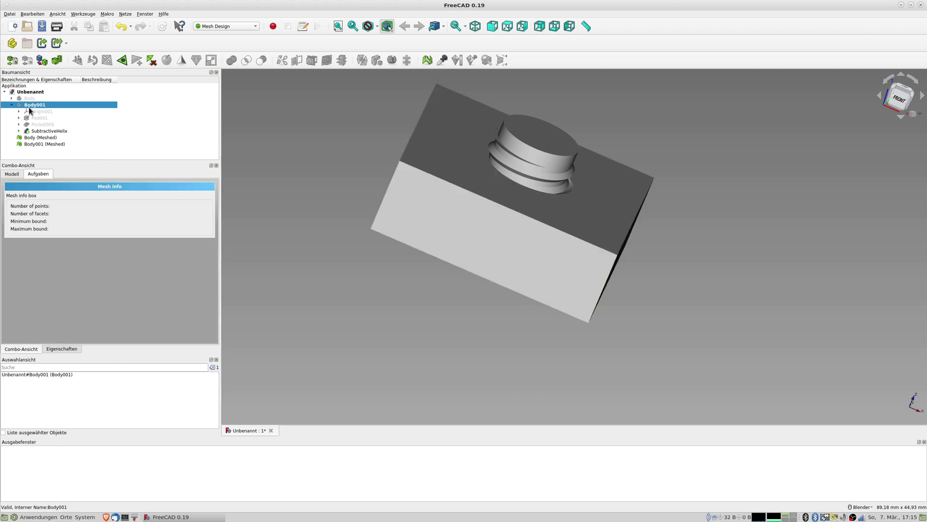
left_click(38, 138)
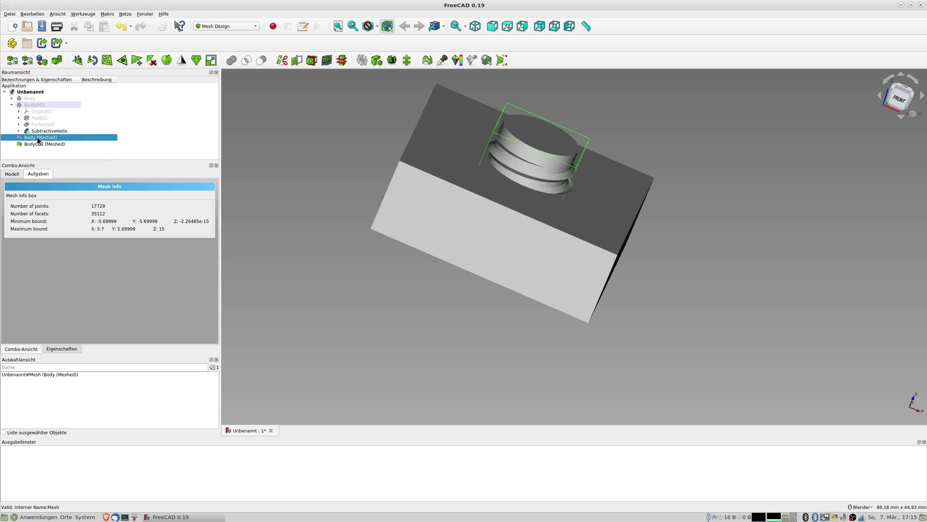
Orbit around the nut mesh and select Body001 (Meshed) to show 13192 points and 26384 facets.
mouse_move(250, 182)
middle_mouse_down()
mouse_move(339, 242)
mouse_move(384, 179)
mouse_move(394, 327)
middle_mouse_up()
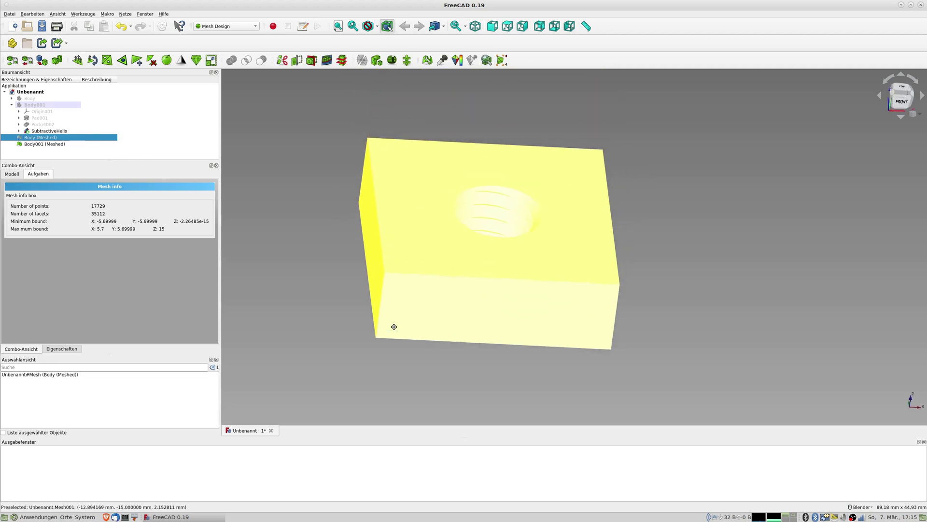
scroll(464, 242, "up", 5)
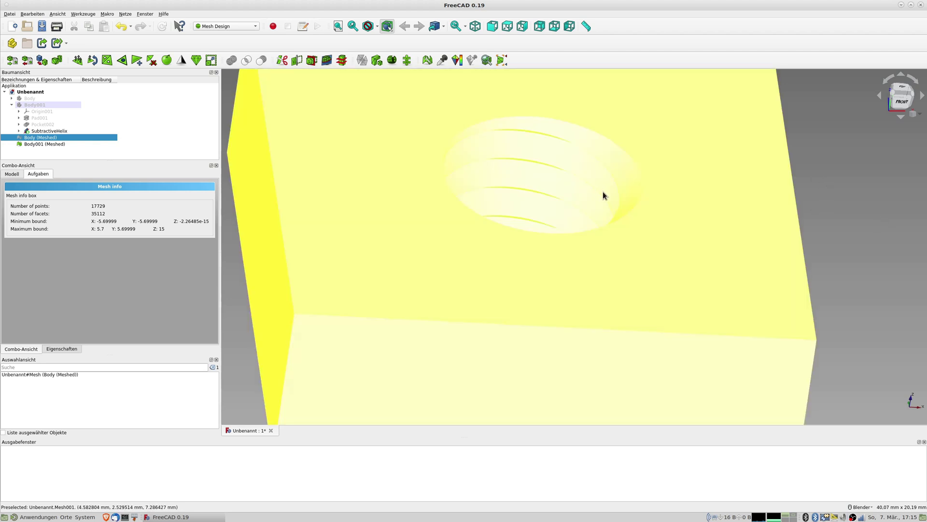
scroll(715, 318, "down", 5)
mouse_move(656, 314)
middle_mouse_down()
mouse_move(691, 210)
mouse_move(538, 252)
middle_mouse_up()
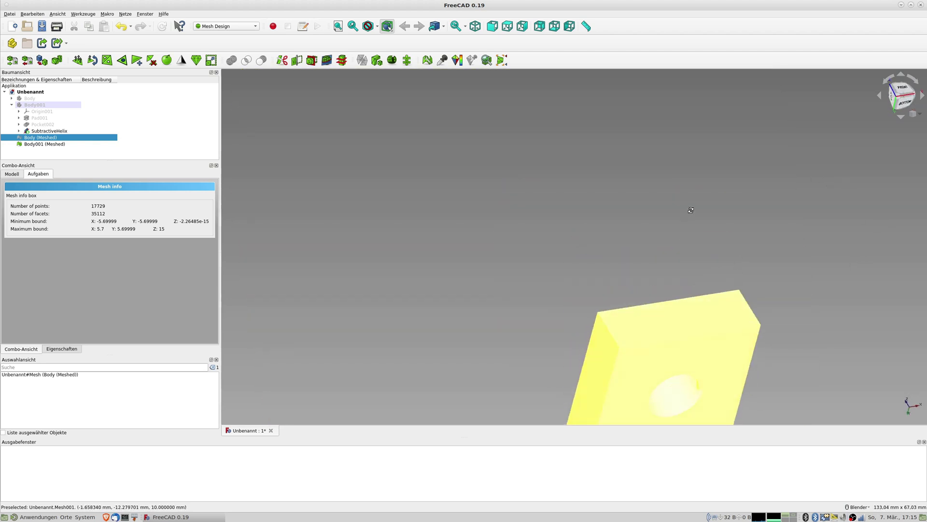
left_click(578, 228)
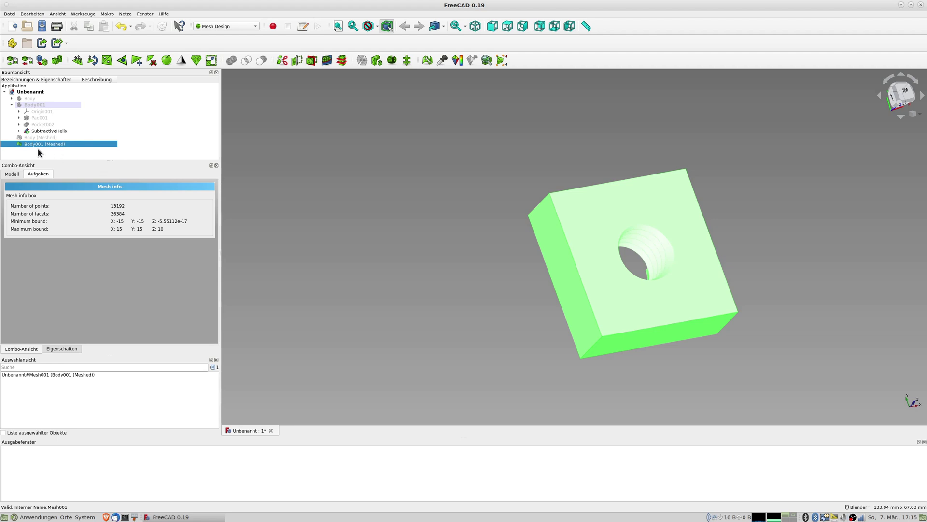
Cancel the nut mesh STL export and reselect the bolt mesh Body (Meshed).
key("ctrl+e")
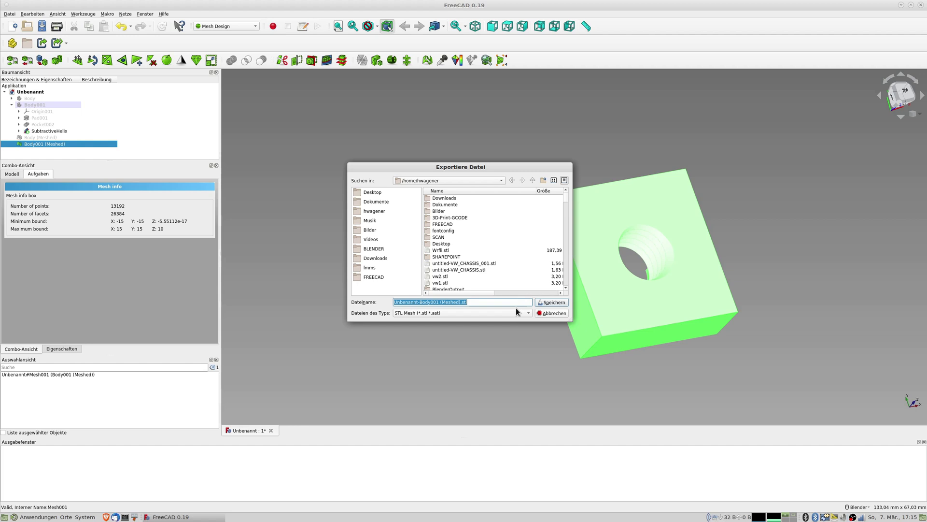
left_click(549, 314)
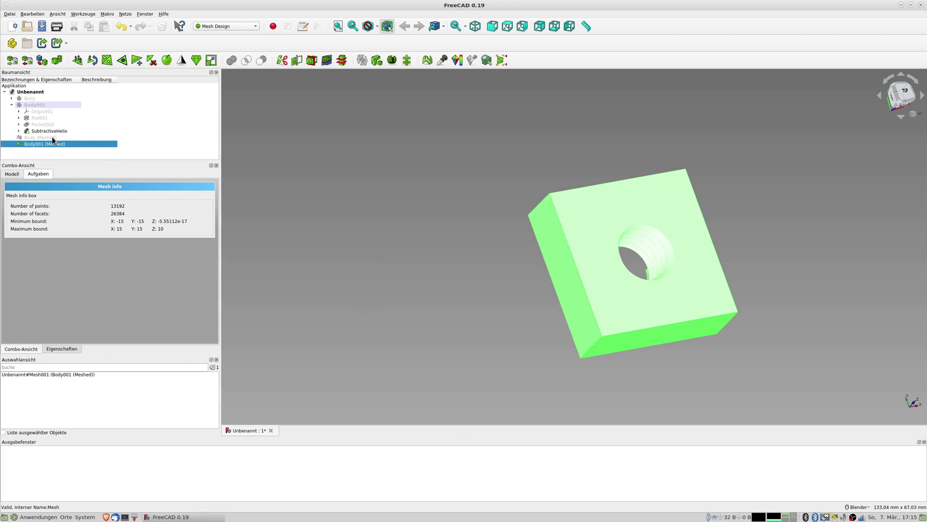
left_click(36, 138)
key("space")
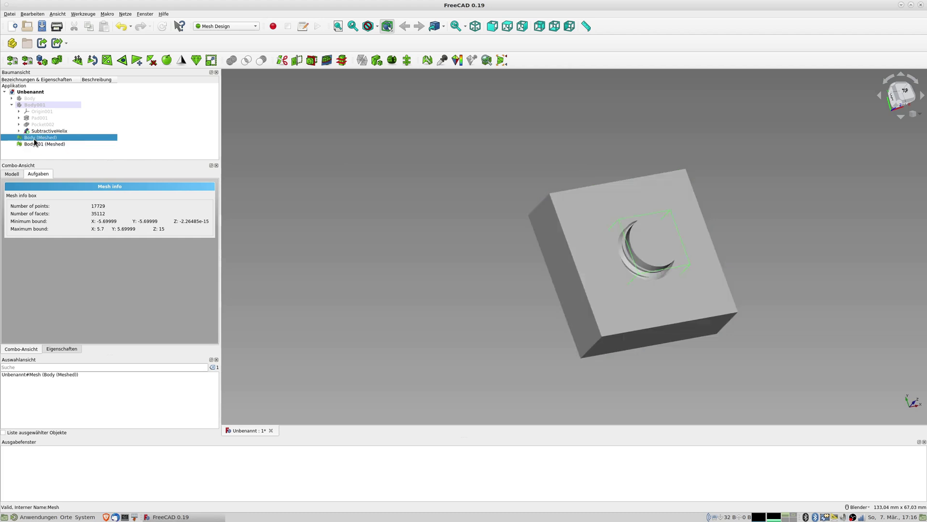
middle_click_drag(385, 245, 474, 210)
mouse_move(403, 235)
middle_mouse_down()
mouse_move(365, 203)
mouse_move(361, 213)
middle_mouse_up()
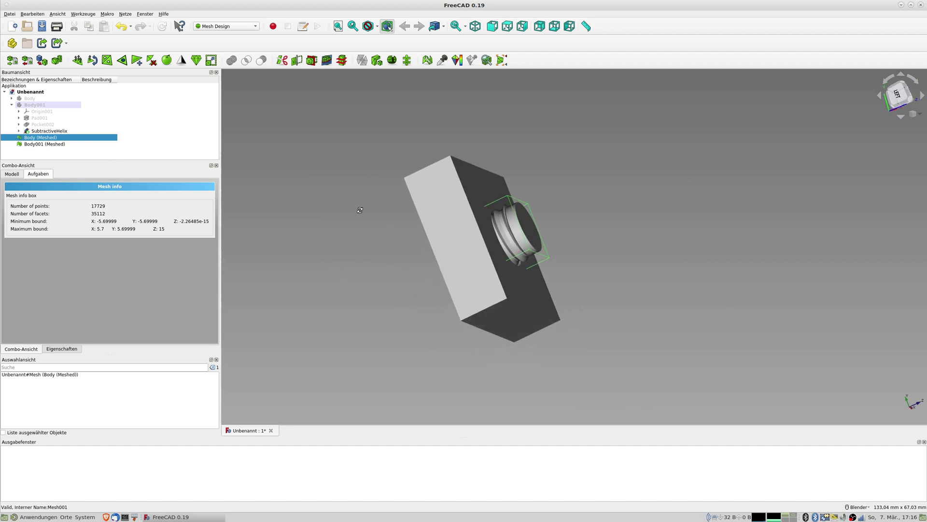